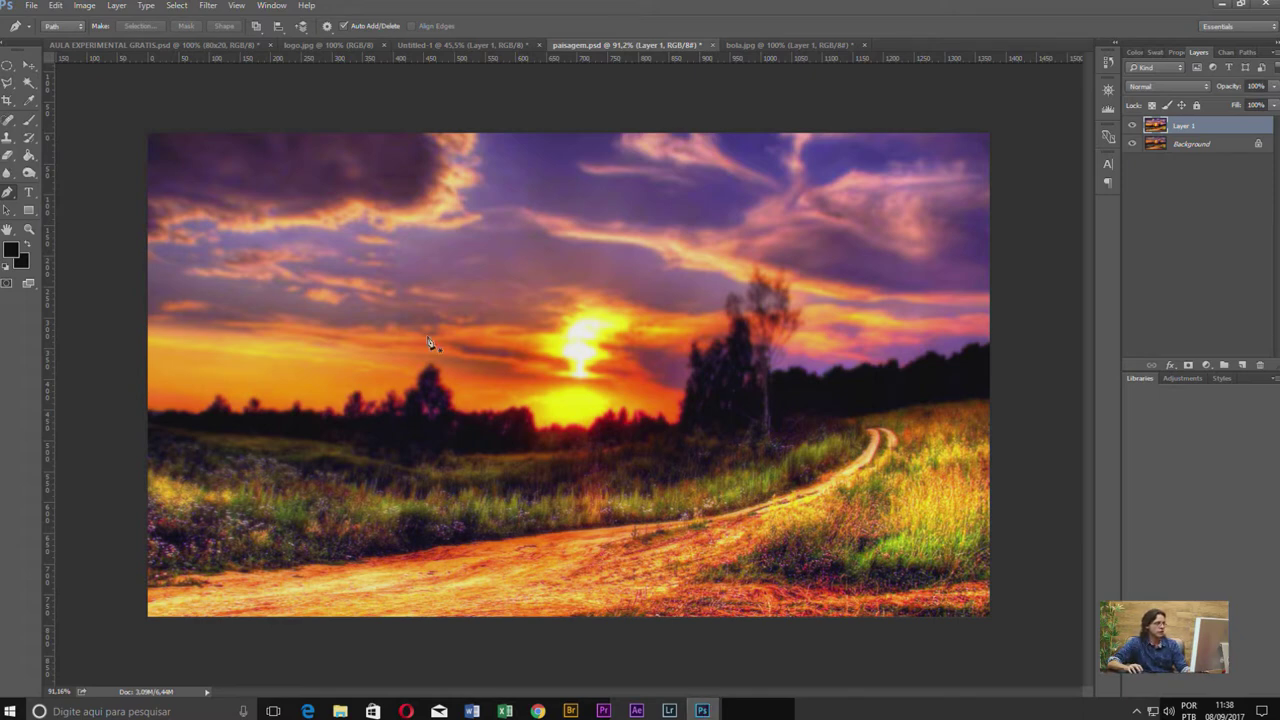
# - Zoom out to 75.3% so the whole sunset road photo fits, and bring up the pen tools
pyautogui.scroll(-1, 586, 370)
pyautogui.scroll(-1, 586, 370)
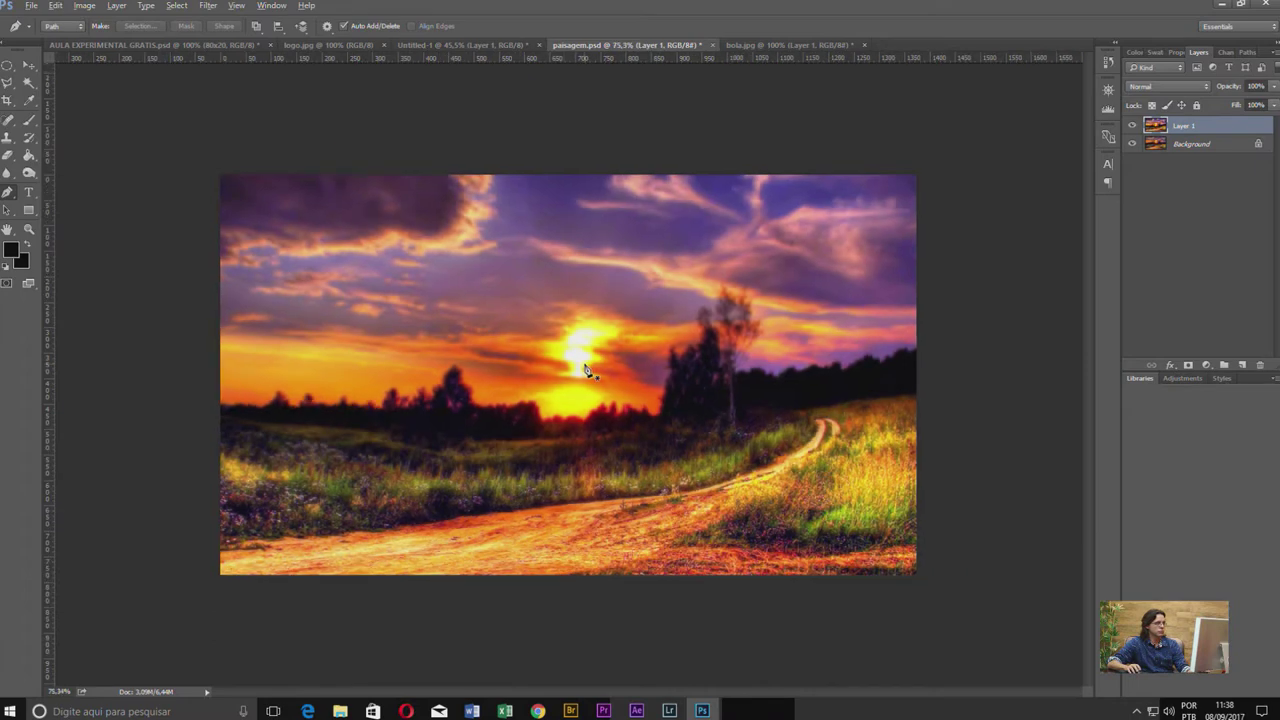
pyautogui.rightClick(8, 199)
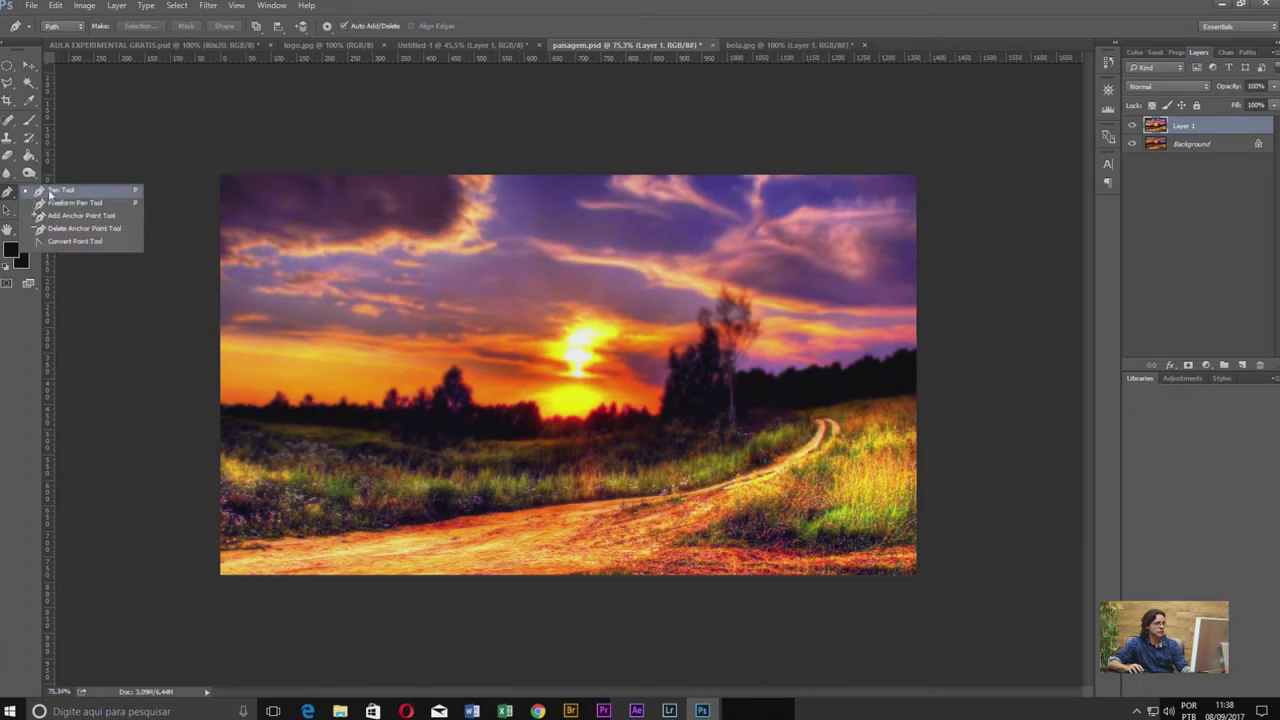
# - Draw a Pen Tool path from left of the photo with three shrinking arcs landing on the road
pyautogui.click(45, 192)
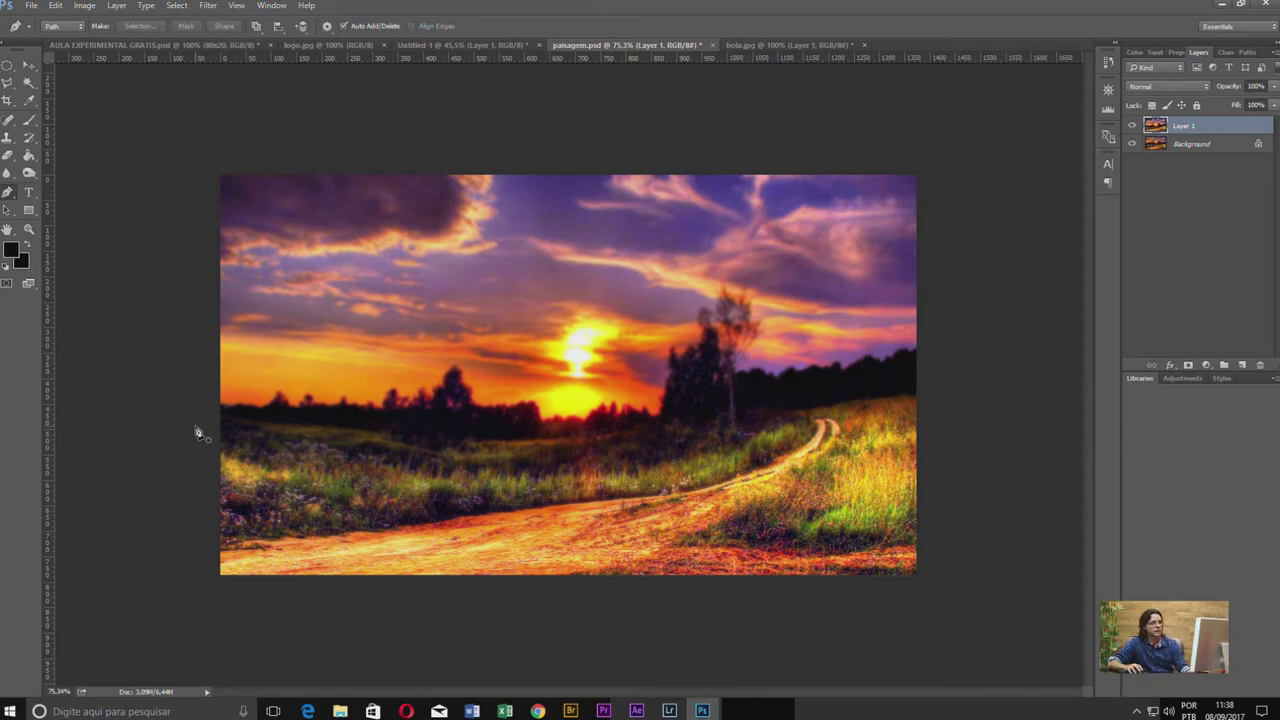
pyautogui.click(202, 342)
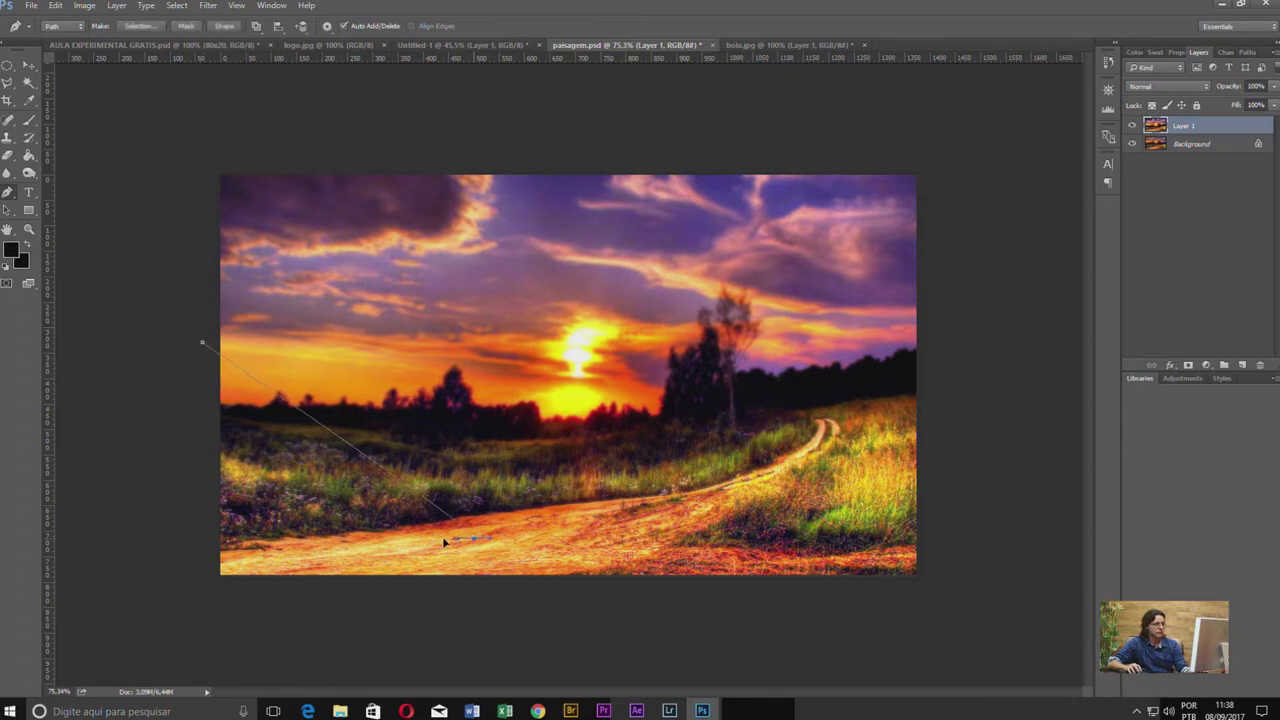
pyautogui.moveTo(473, 537); pyautogui.dragTo(473, 705)
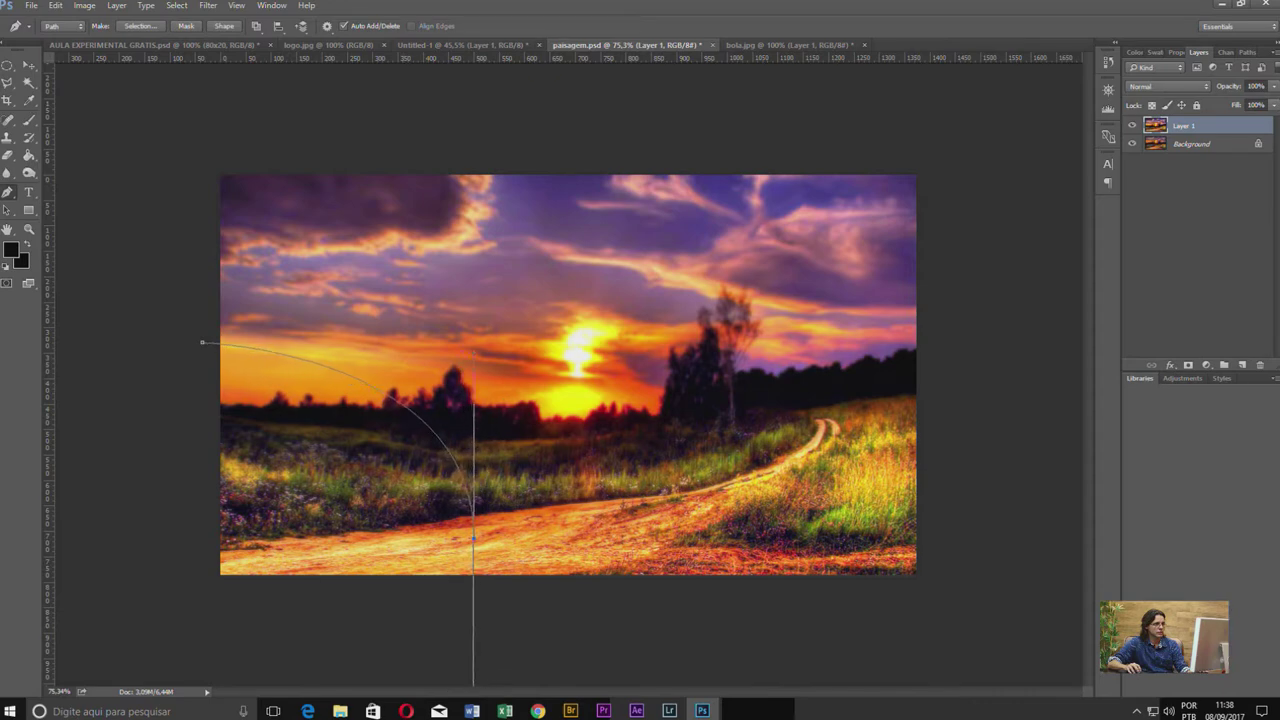
pyautogui.keyDown('alt'); pyautogui.click(475, 540); pyautogui.keyUp('alt')
pyautogui.moveTo(582, 406); pyautogui.dragTo(680, 407)
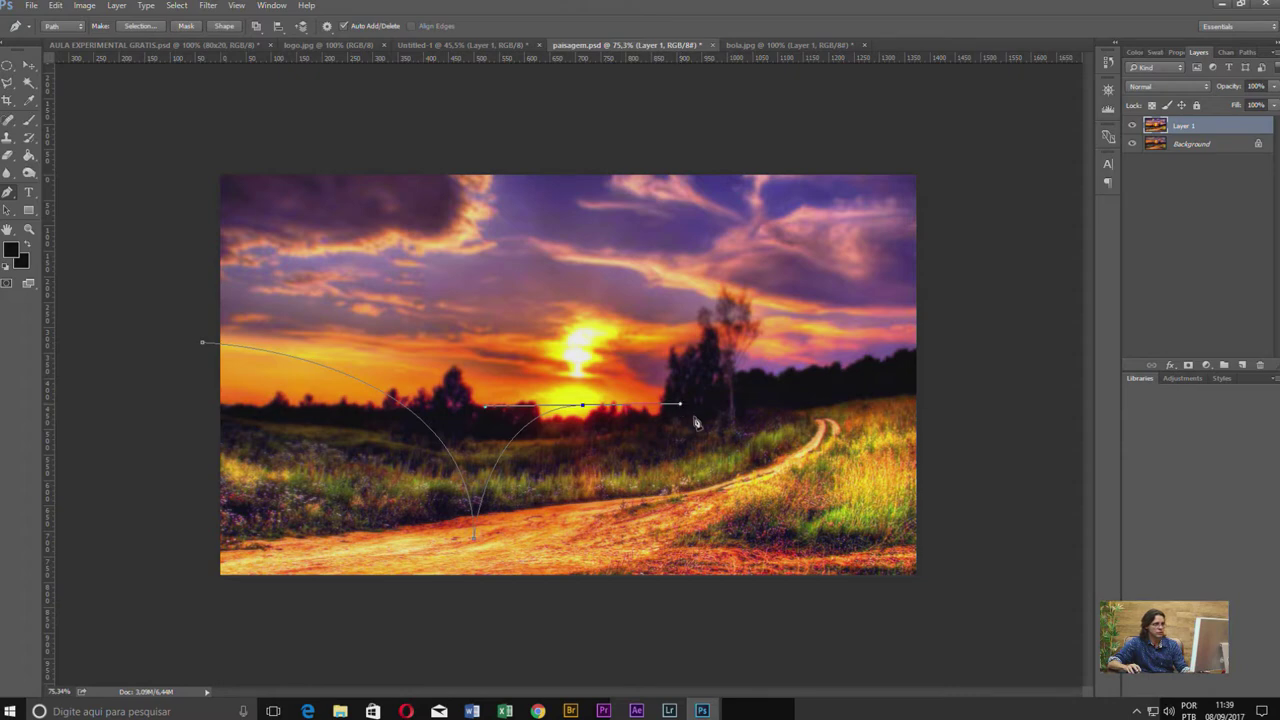
pyautogui.click(689, 500)
pyautogui.moveTo(745, 433); pyautogui.dragTo(788, 433)
pyautogui.moveTo(812, 448); pyautogui.dragTo(823, 452)
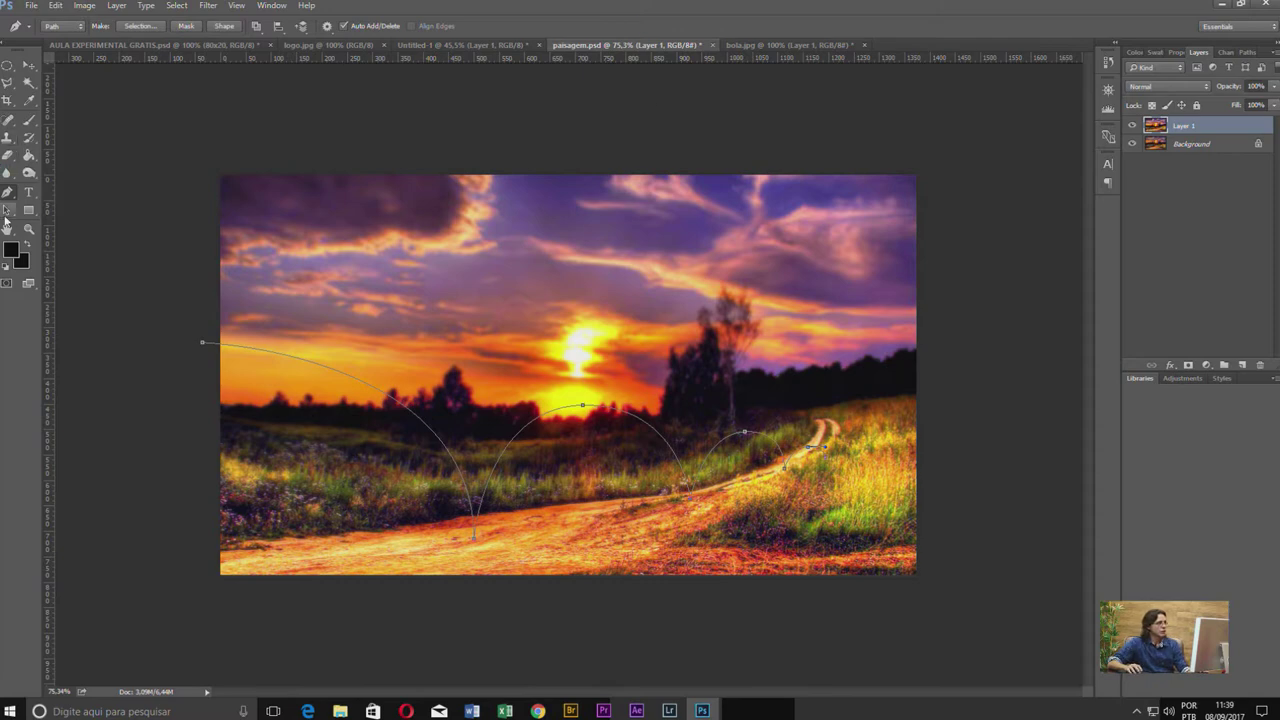
pyautogui.click(15, 216)
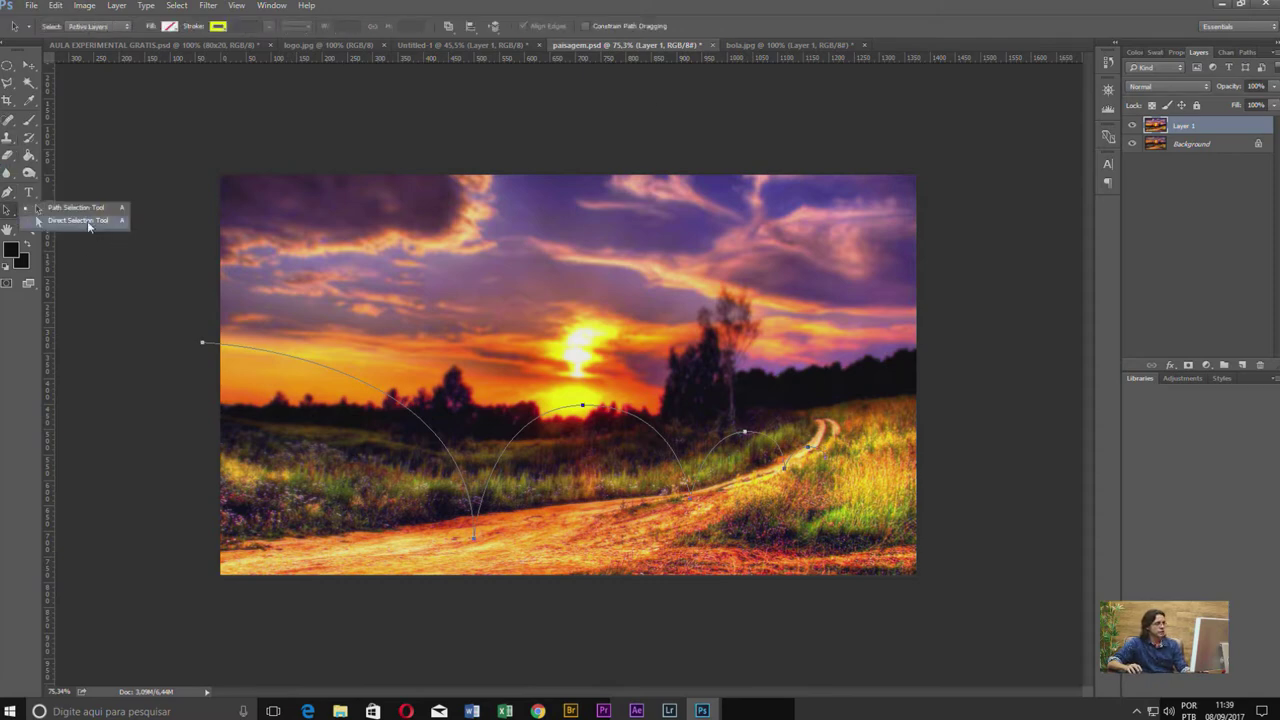
# - Shift the first landing point left and raise the second arc, then launch After Effects
pyautogui.click(60, 221)
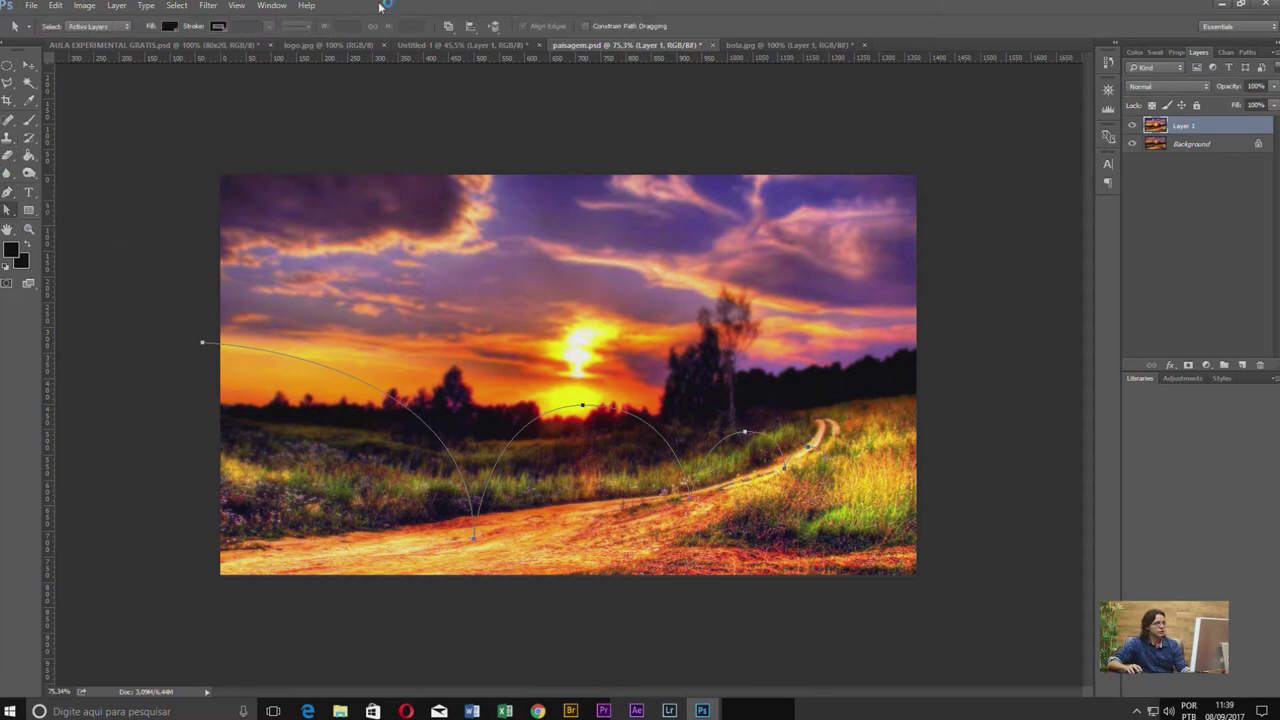
pyautogui.click(473, 535)
pyautogui.moveTo(475, 356); pyautogui.dragTo(462, 333)
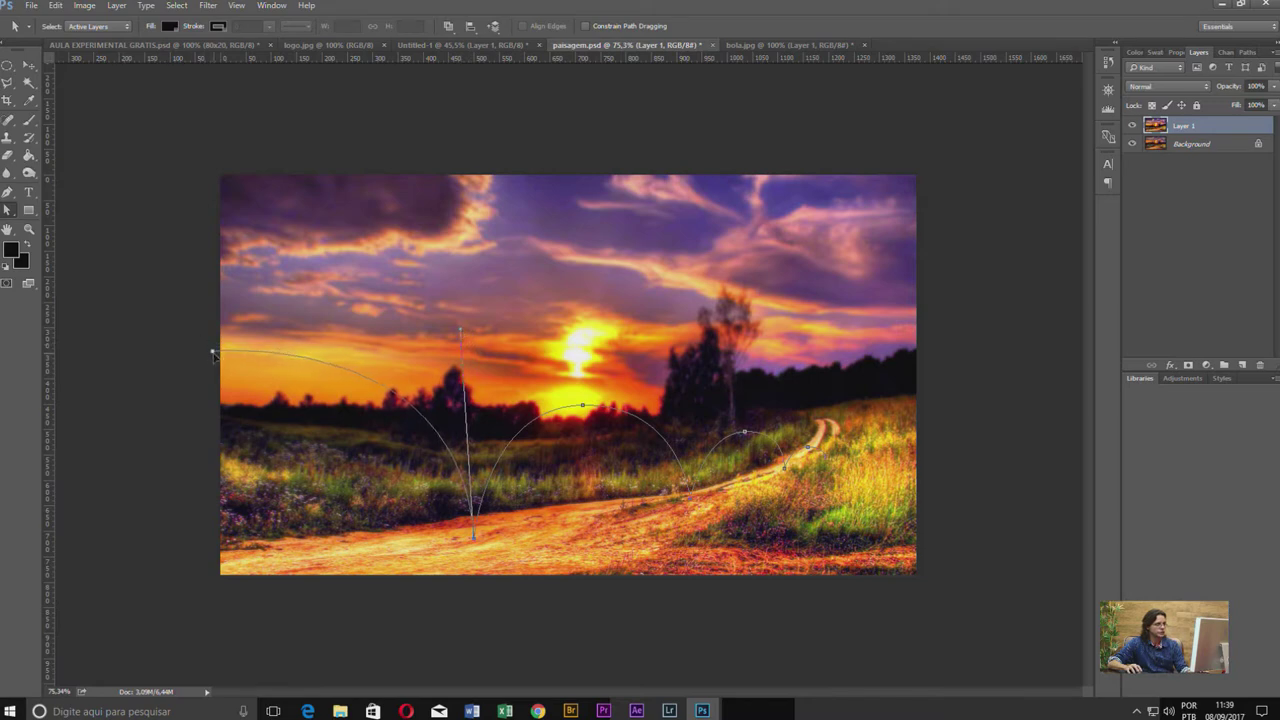
pyautogui.moveTo(473, 535); pyautogui.dragTo(443, 535)
pyautogui.moveTo(577, 407); pyautogui.dragTo(565, 399)
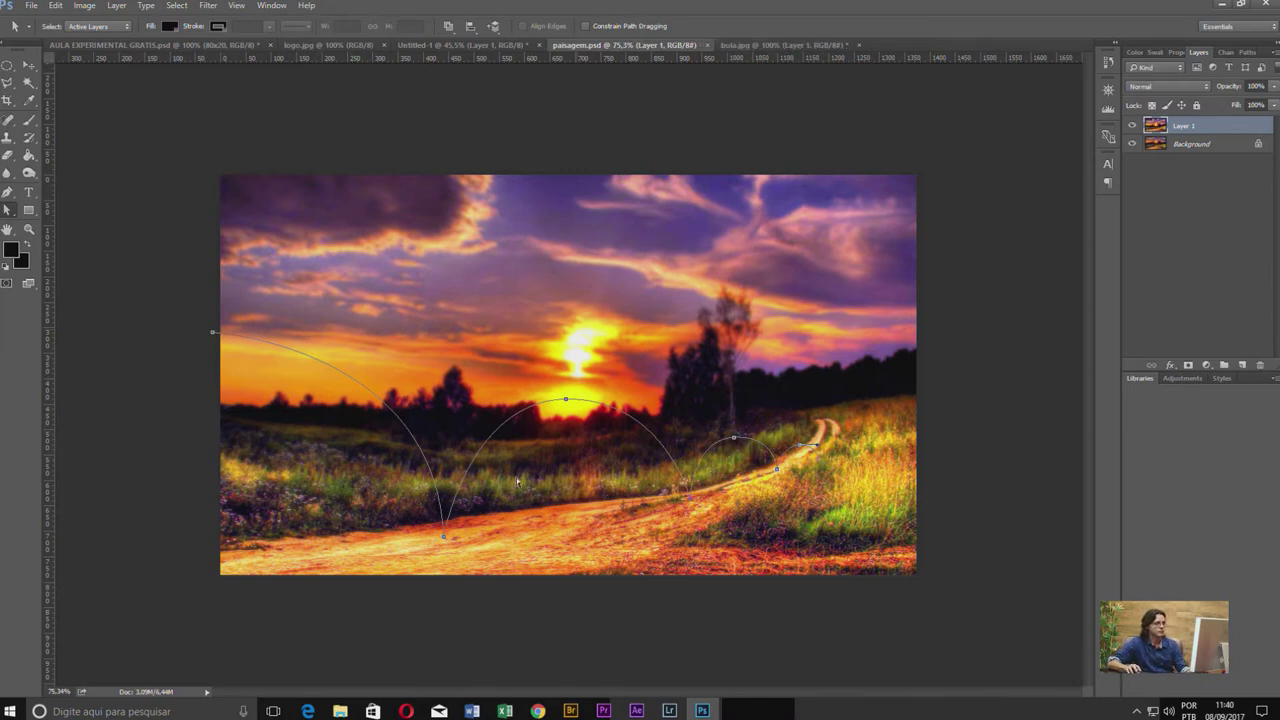
pyautogui.click(636, 710)
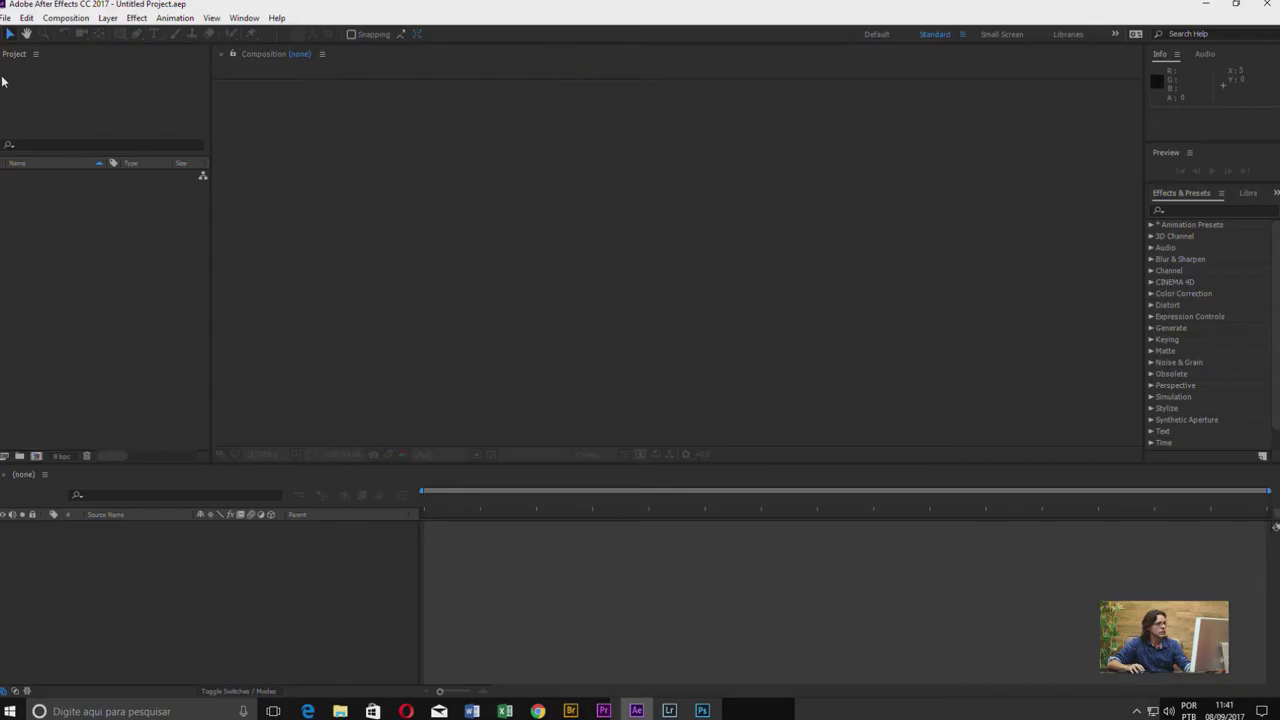
# - Create a 1374 × 786 px composition named 'bouncing 2'
pyautogui.click(65, 18)
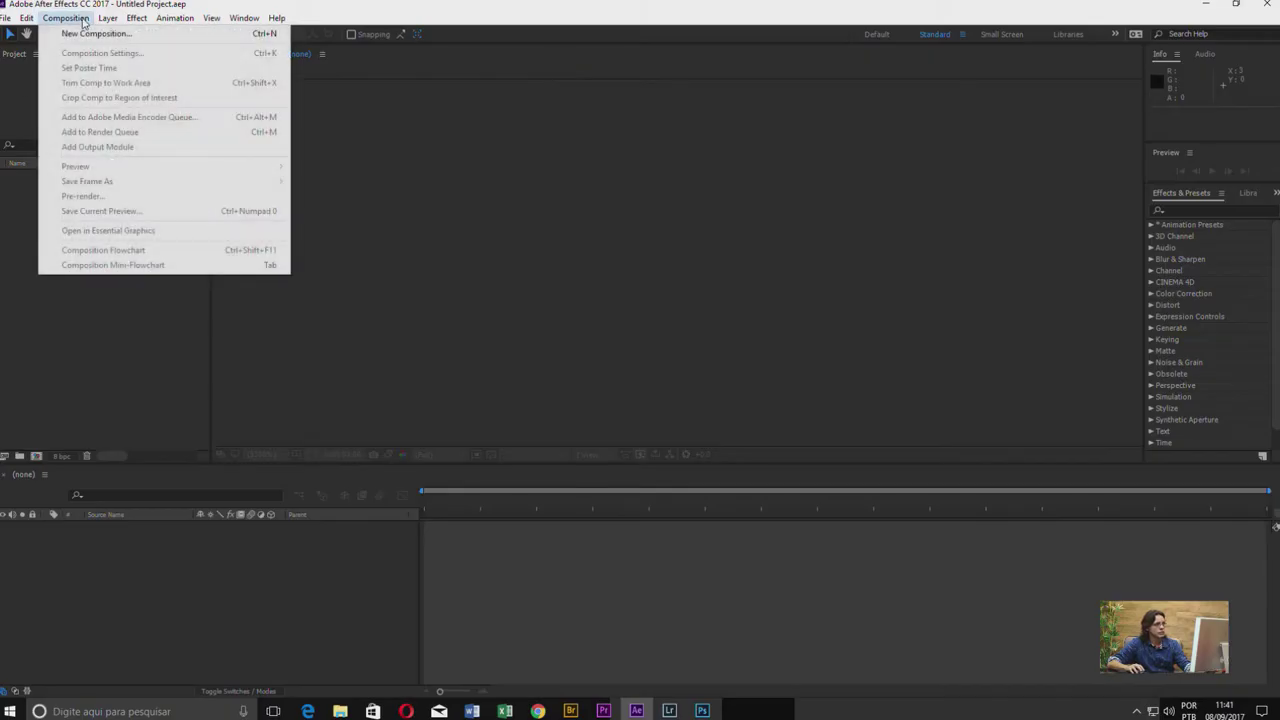
pyautogui.click(88, 34)
pyautogui.write('1')
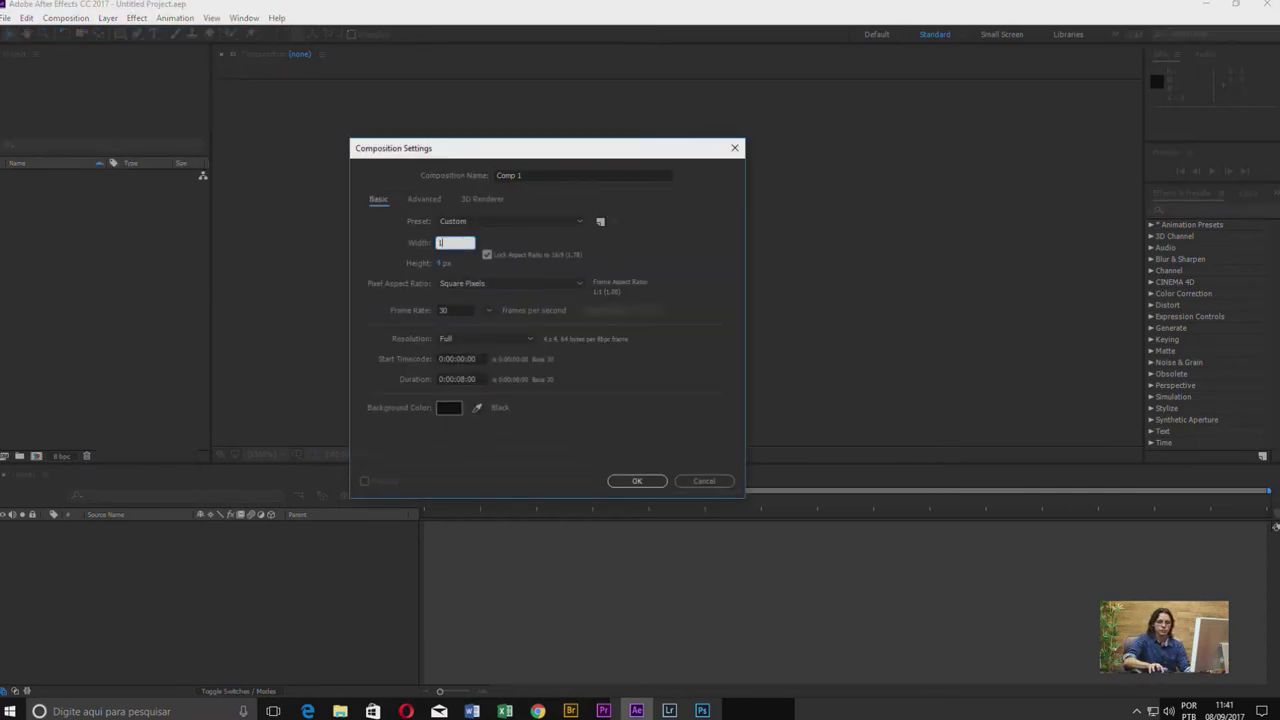
pyautogui.write('374')
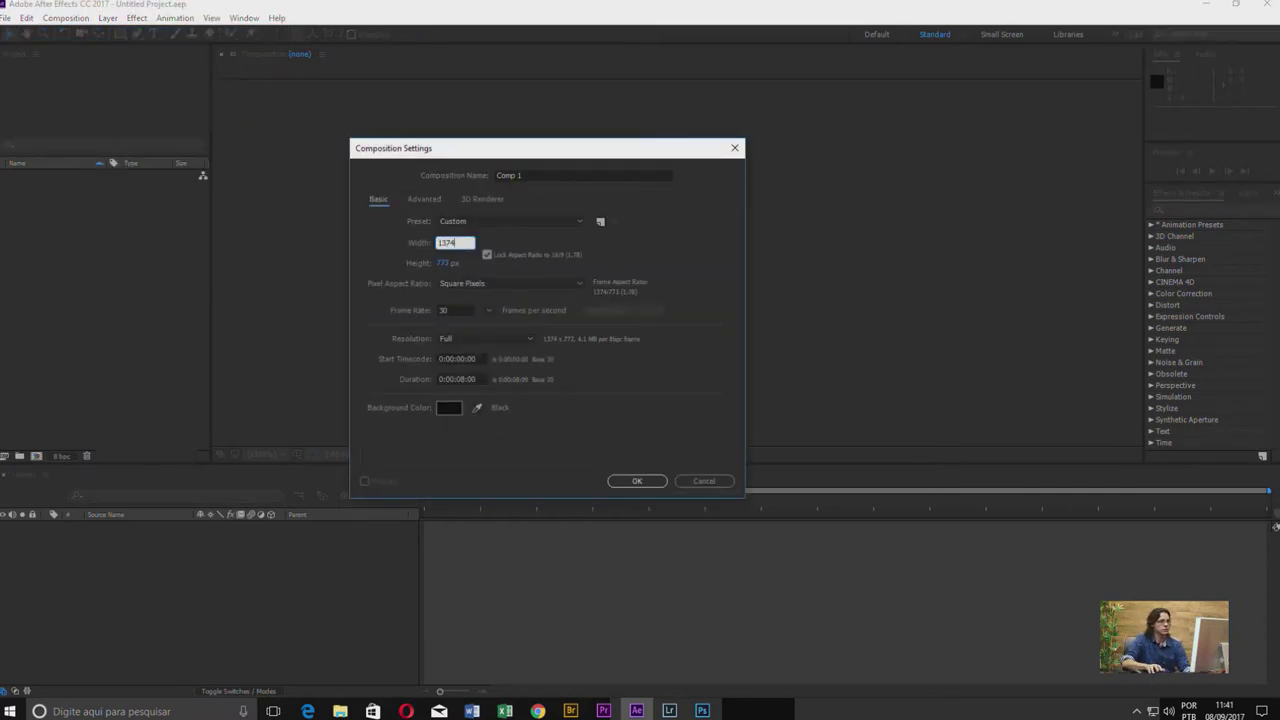
pyautogui.press('Tab')
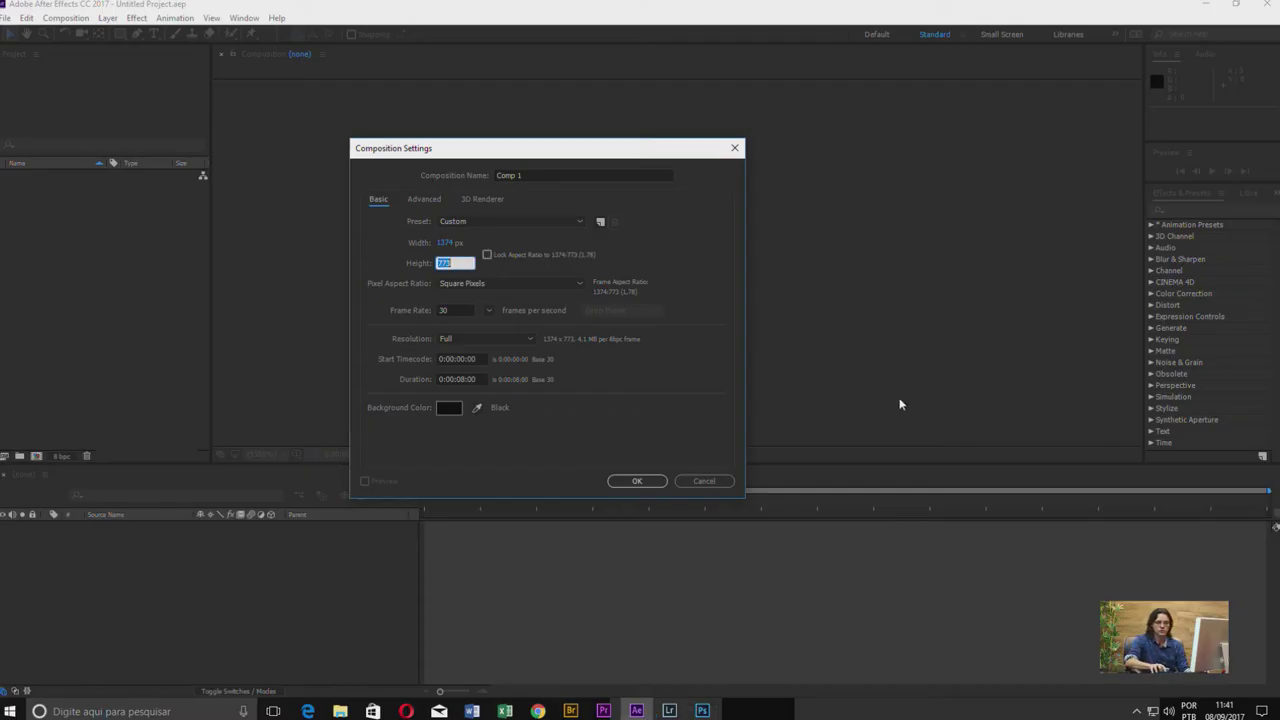
pyautogui.write('786')
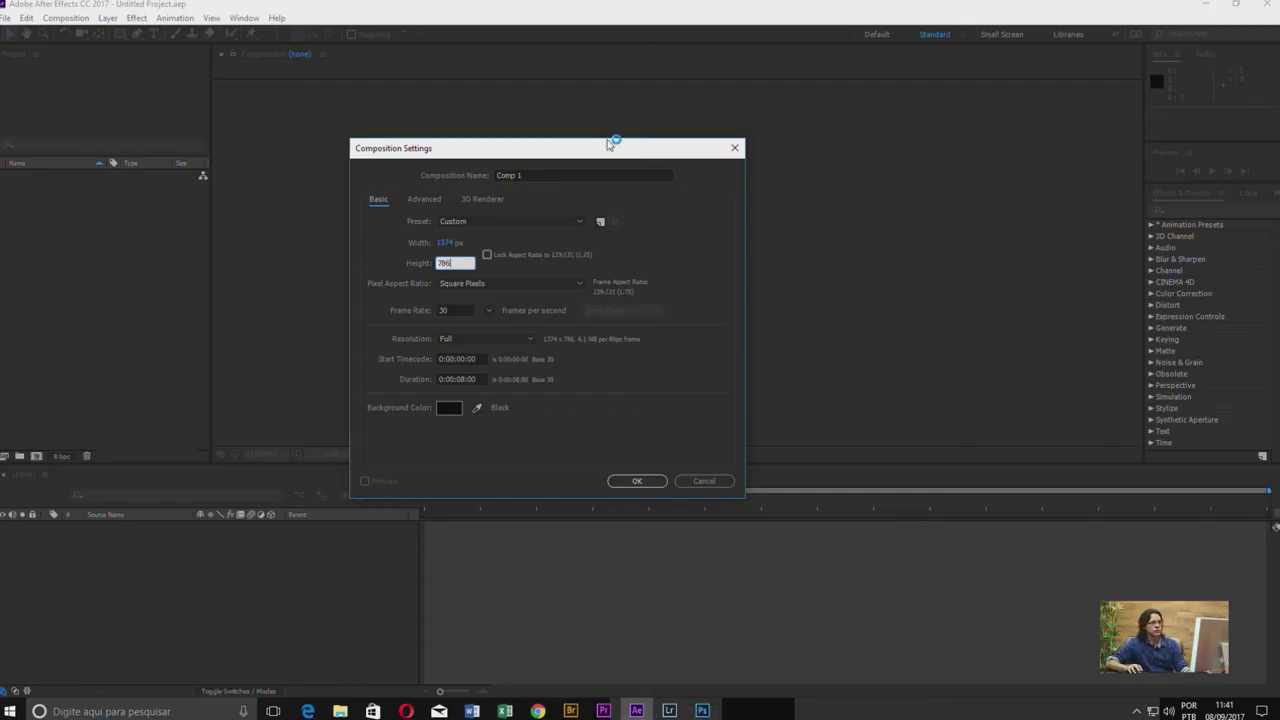
pyautogui.moveTo(610, 145); pyautogui.dragTo(694, 135)
pyautogui.click(756, 258)
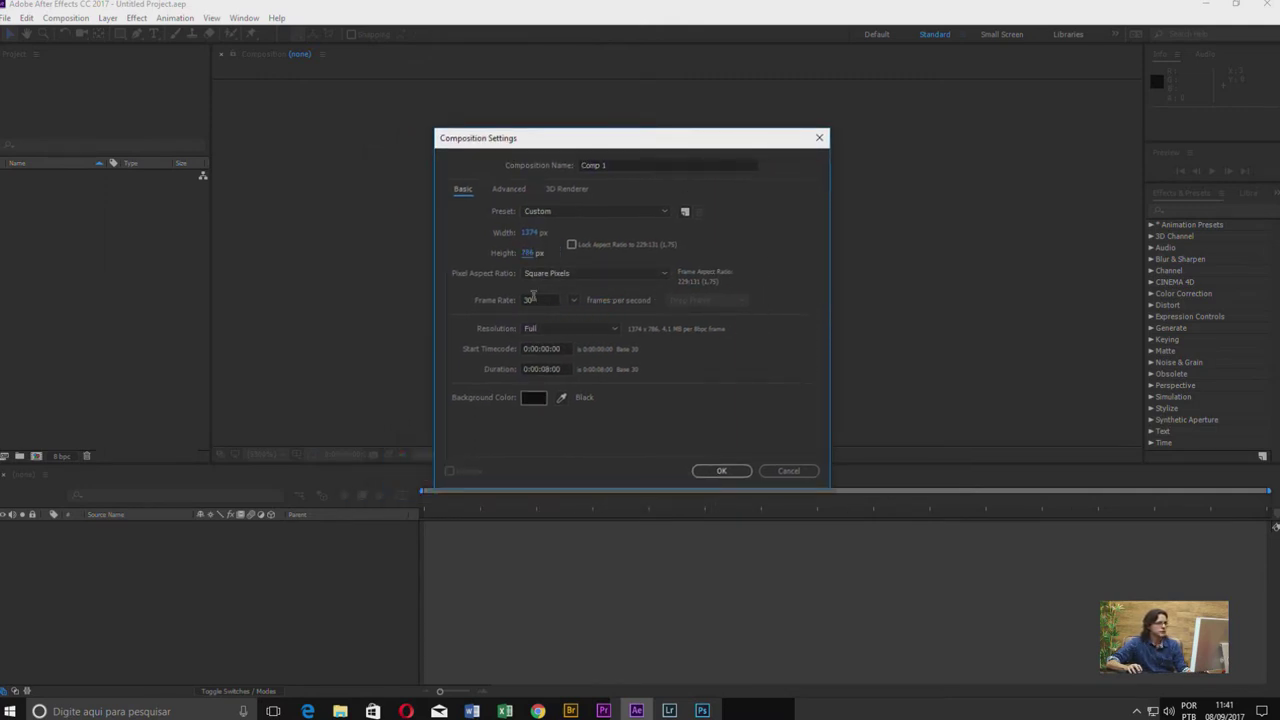
pyautogui.click(640, 165)
pyautogui.write('bouncing 2')
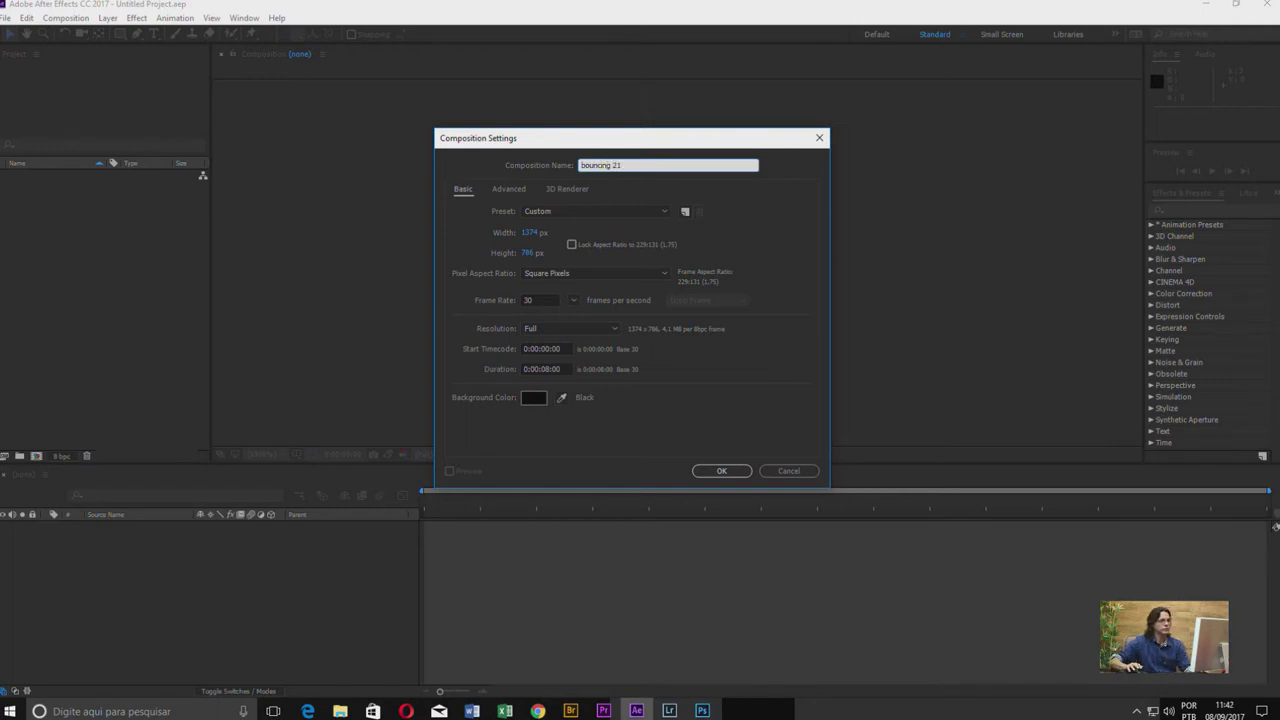
pyautogui.click(722, 471)
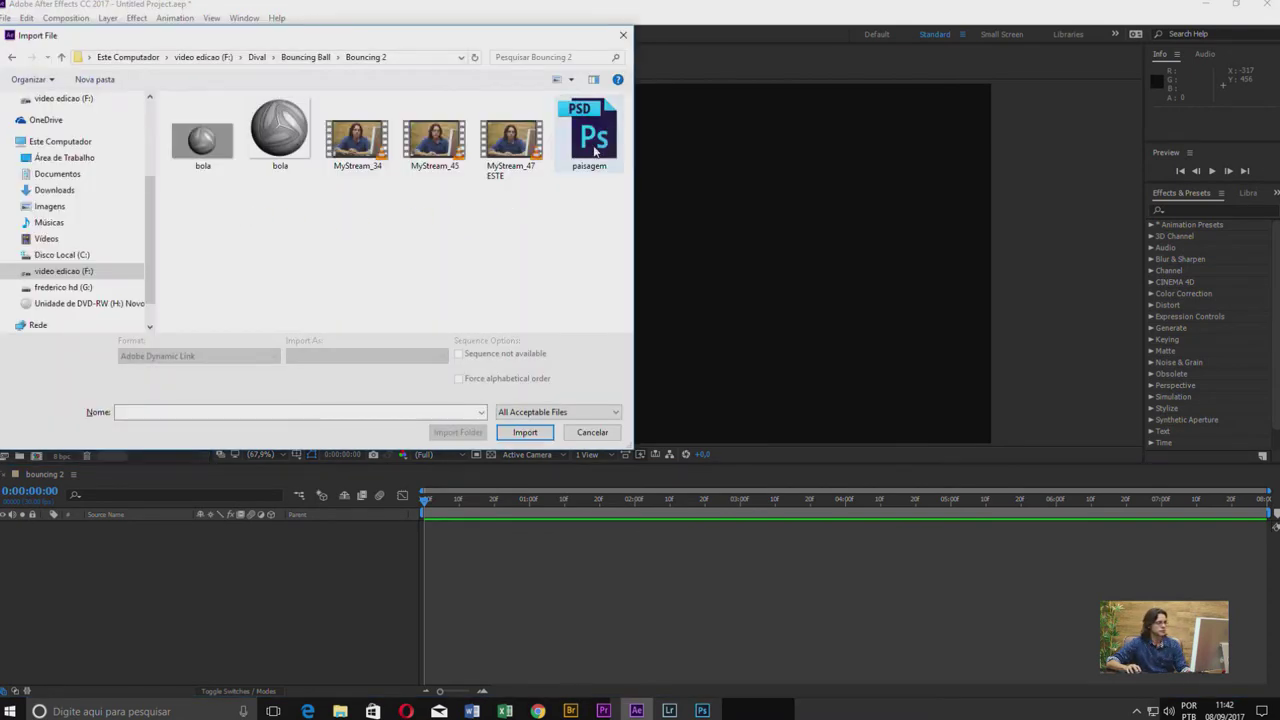
# - Import paisagem.psd as a composition with editable layer styles
pyautogui.doubleClick(588, 150)
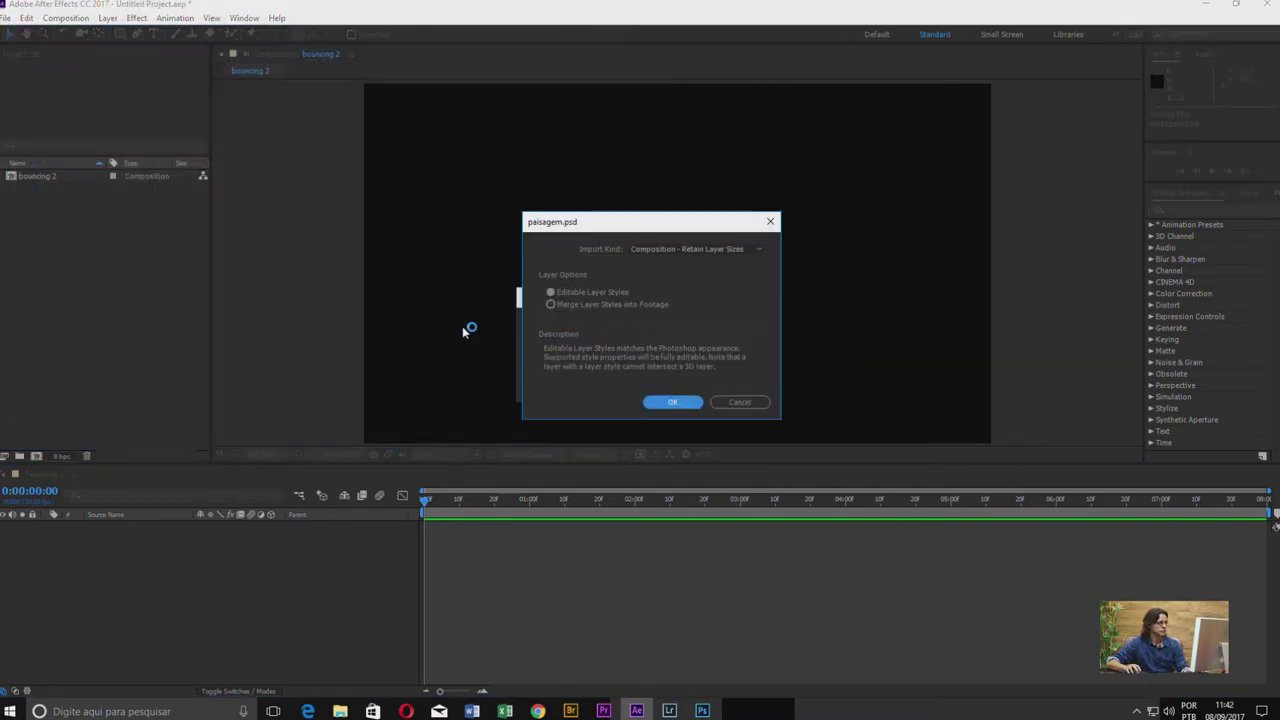
pyautogui.click(598, 291)
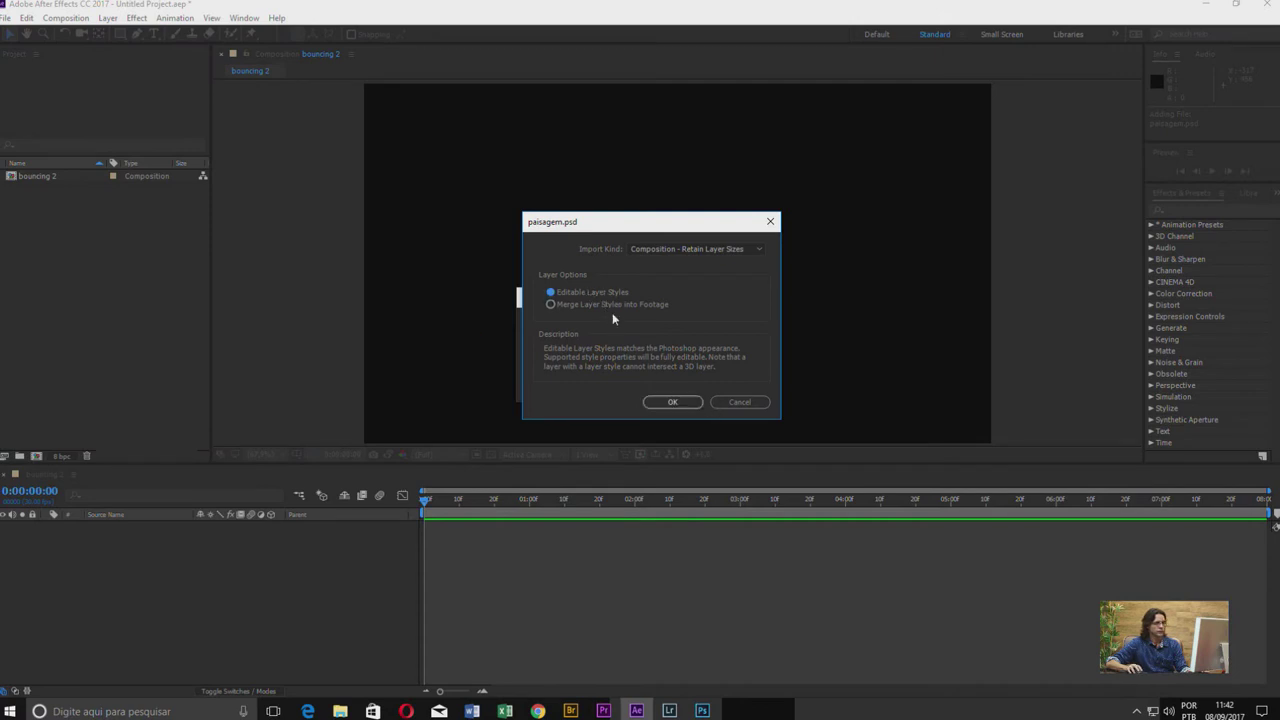
pyautogui.click(673, 401)
# - Place paisagem Layer 1 in the bouncing 2 timeline and lock it, then return to Photoshop
pyautogui.click(12, 201)
pyautogui.moveTo(73, 227); pyautogui.dragTo(140, 556)
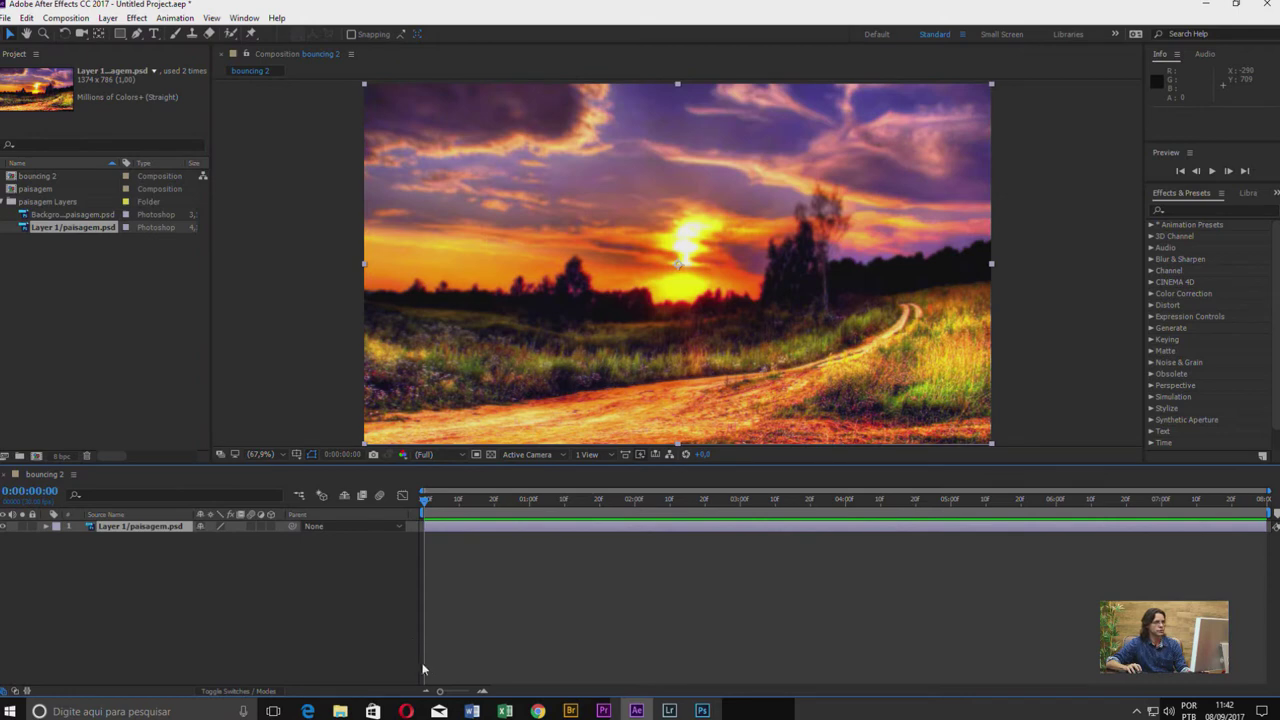
pyautogui.click(32, 527)
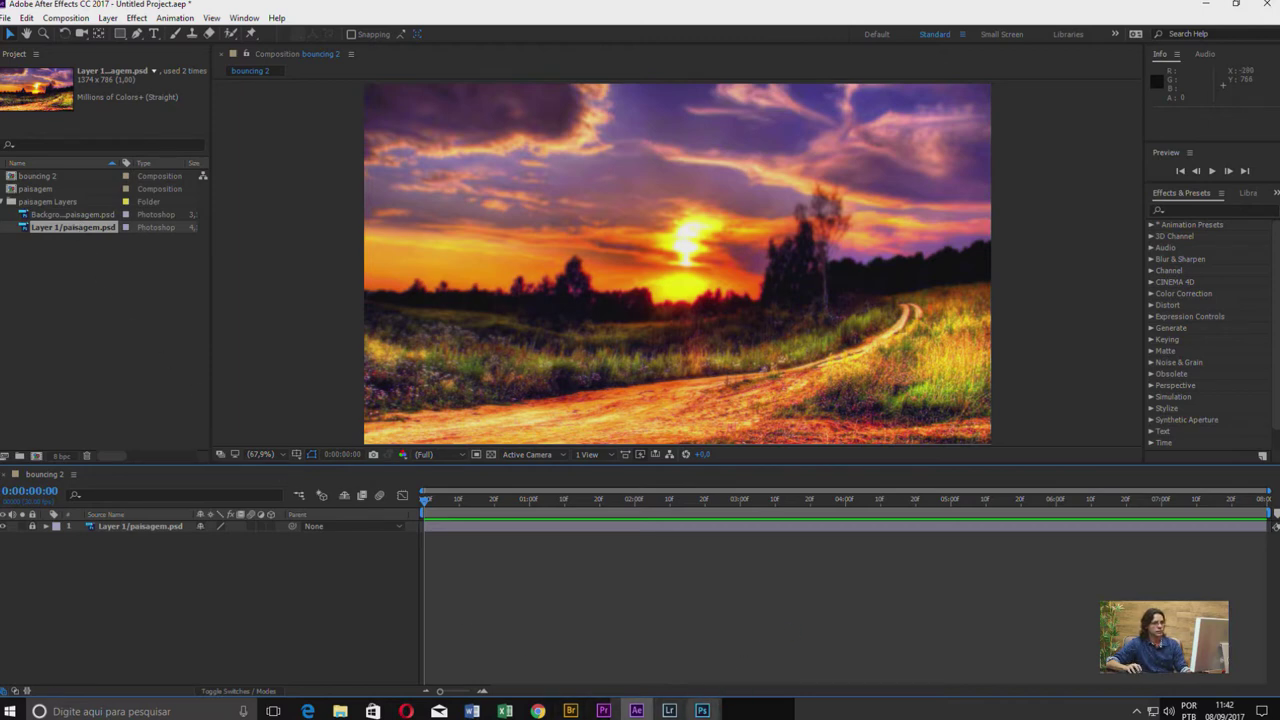
pyautogui.click(702, 711)
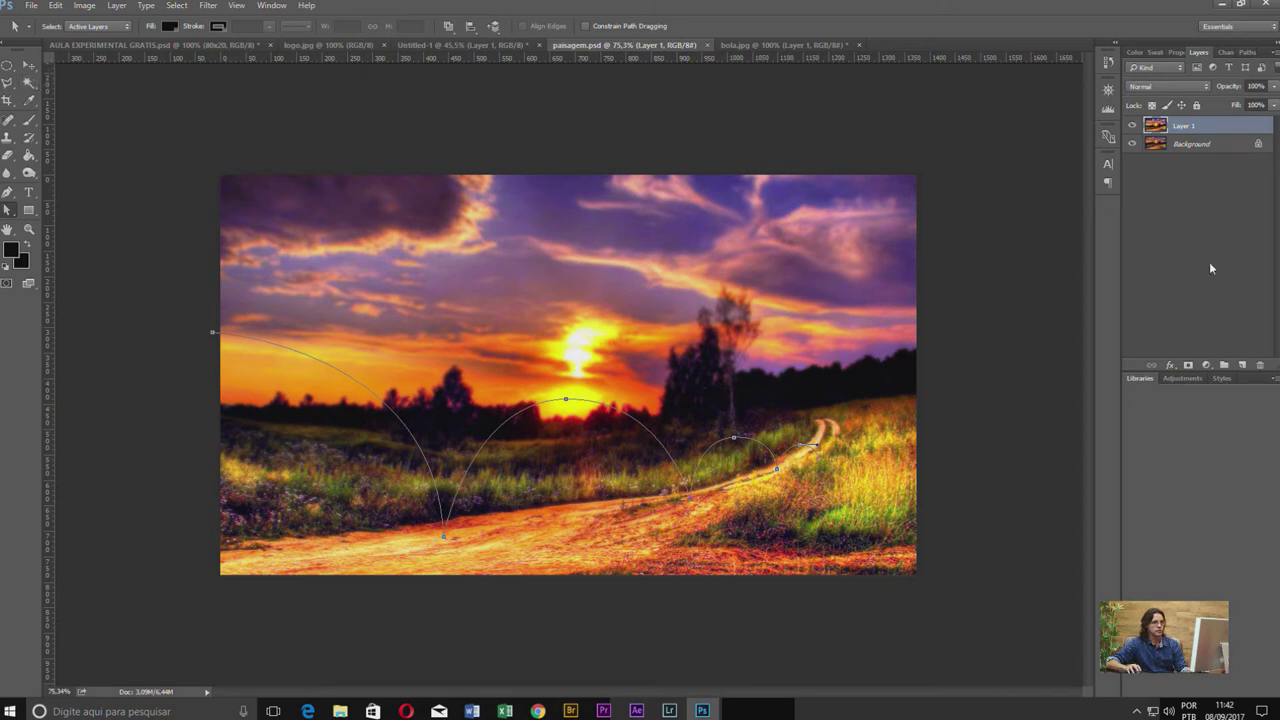
# - Show the Paths panel and select the whole work path with the Path Selection Tool
pyautogui.click(1247, 52)
pyautogui.rightClick(8, 211)
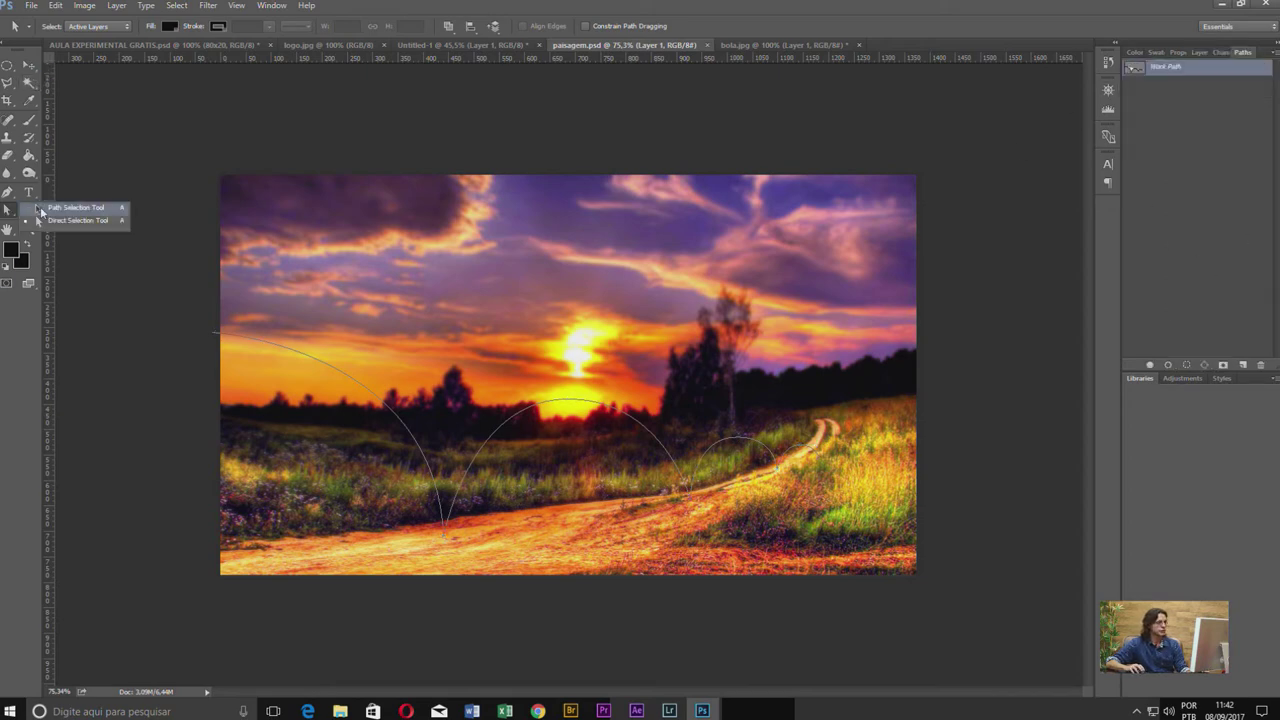
pyautogui.click(40, 208)
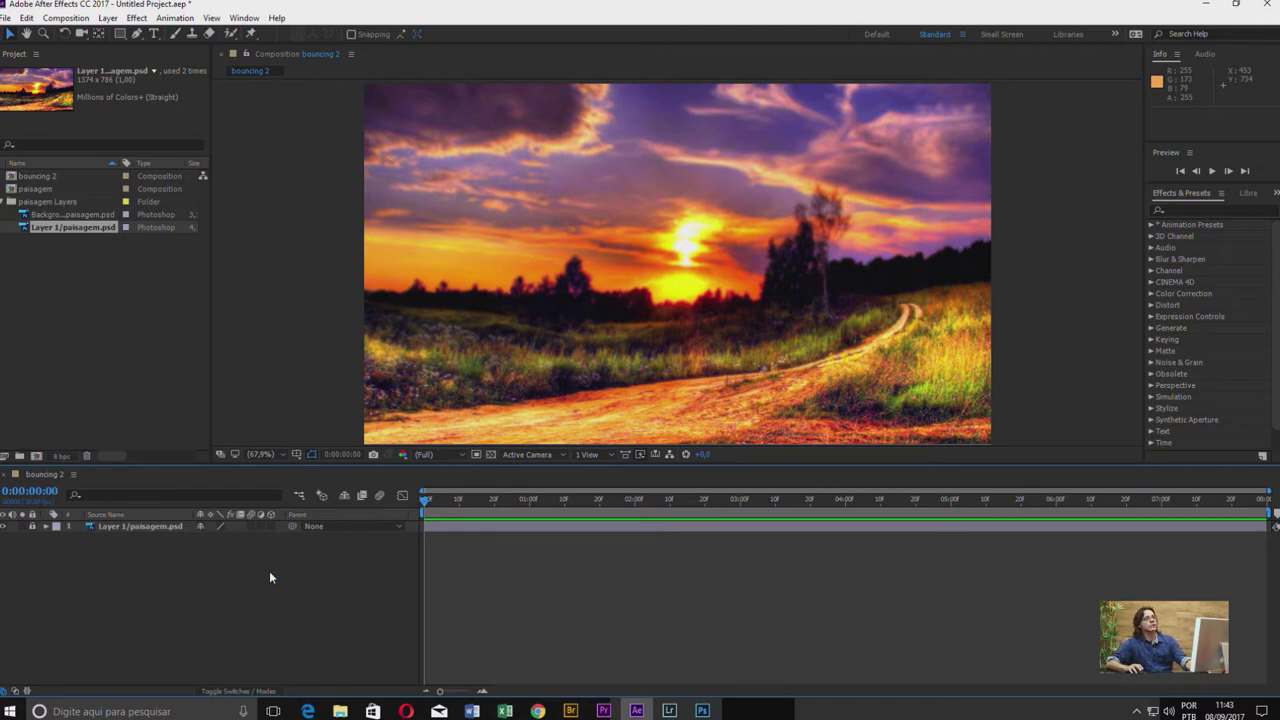
# - Add a new shape layer and draw a red circle in the sky
pyautogui.rightClick(227, 561)
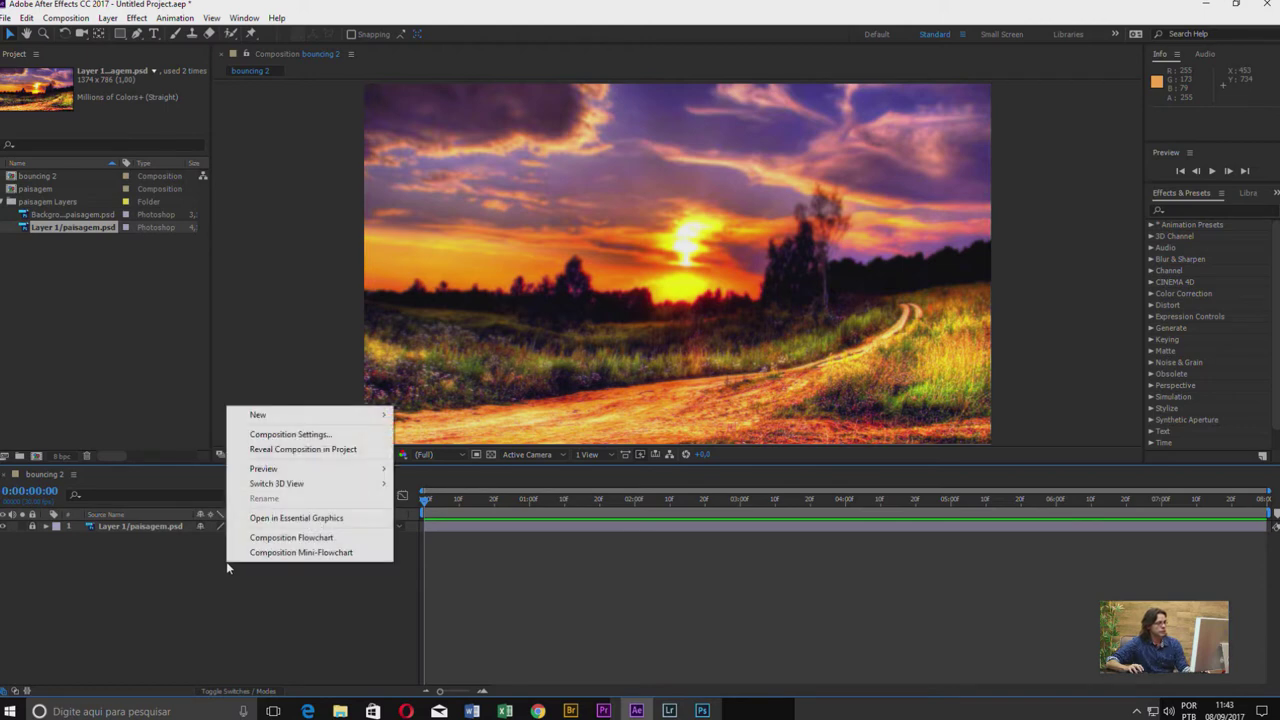
pyautogui.moveTo(300, 414)
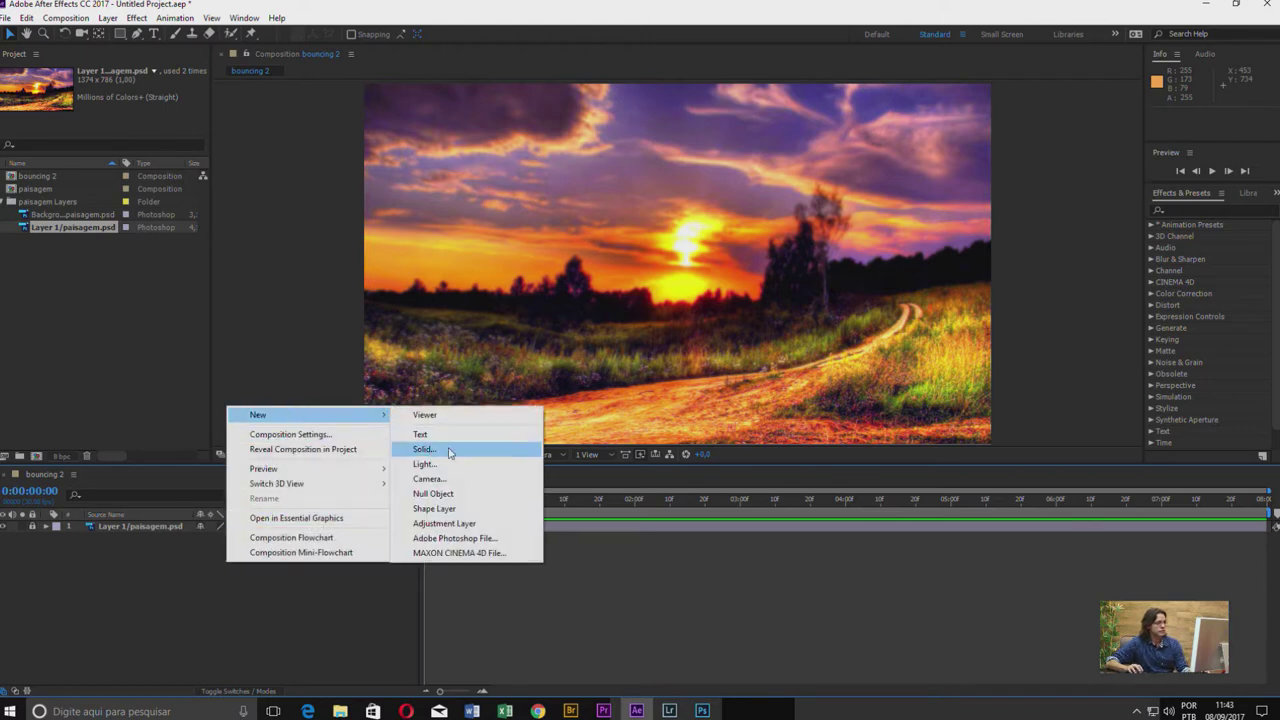
pyautogui.click(450, 509)
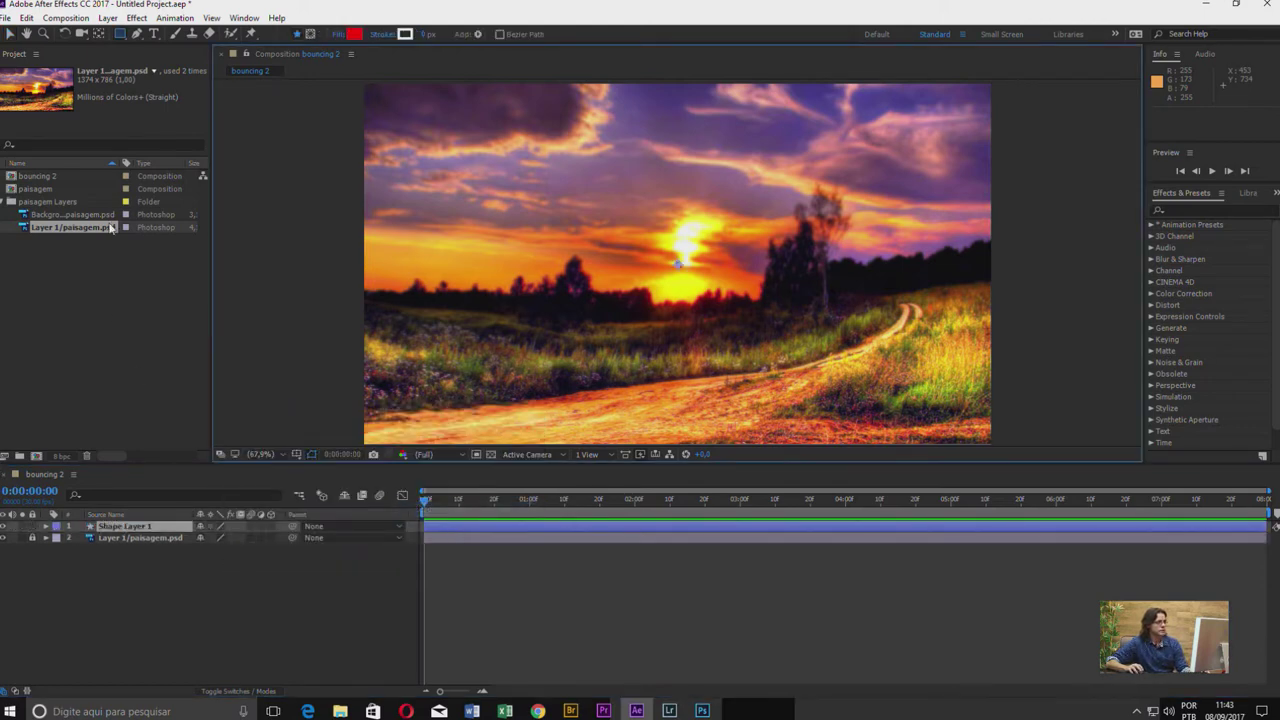
pyautogui.press('q')
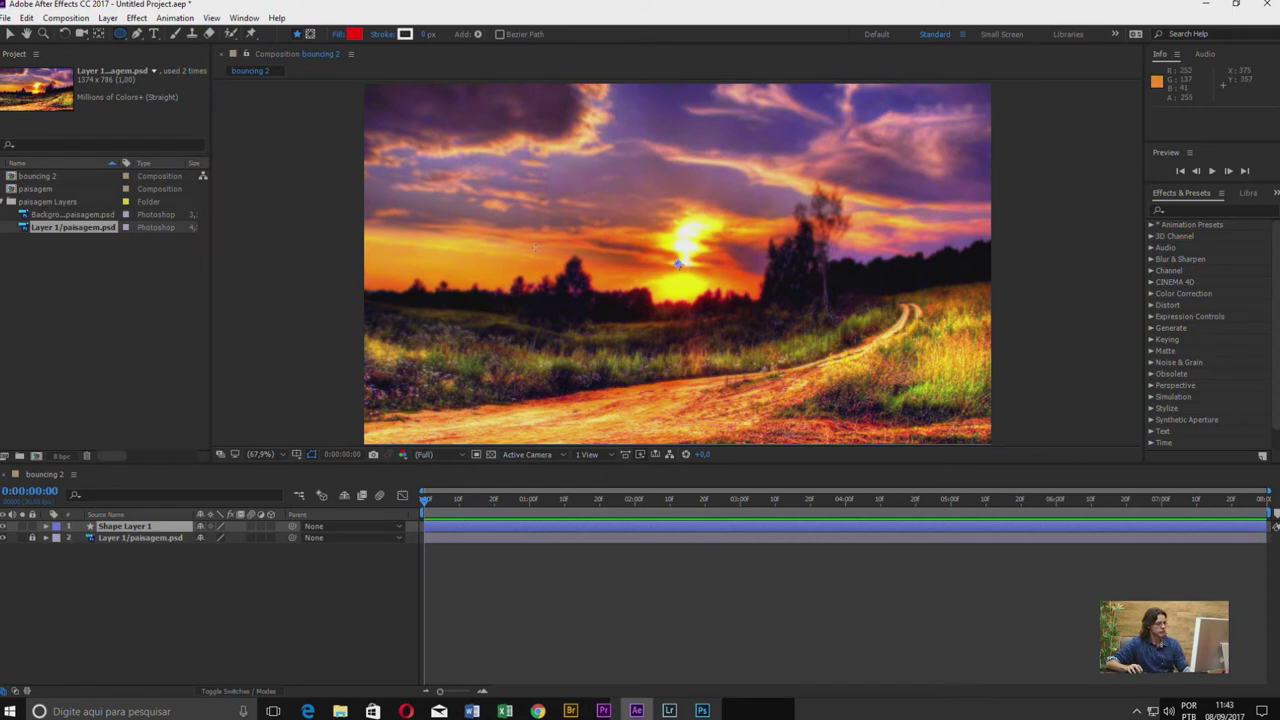
pyautogui.moveTo(496, 189); pyautogui.dragTo(556, 250)
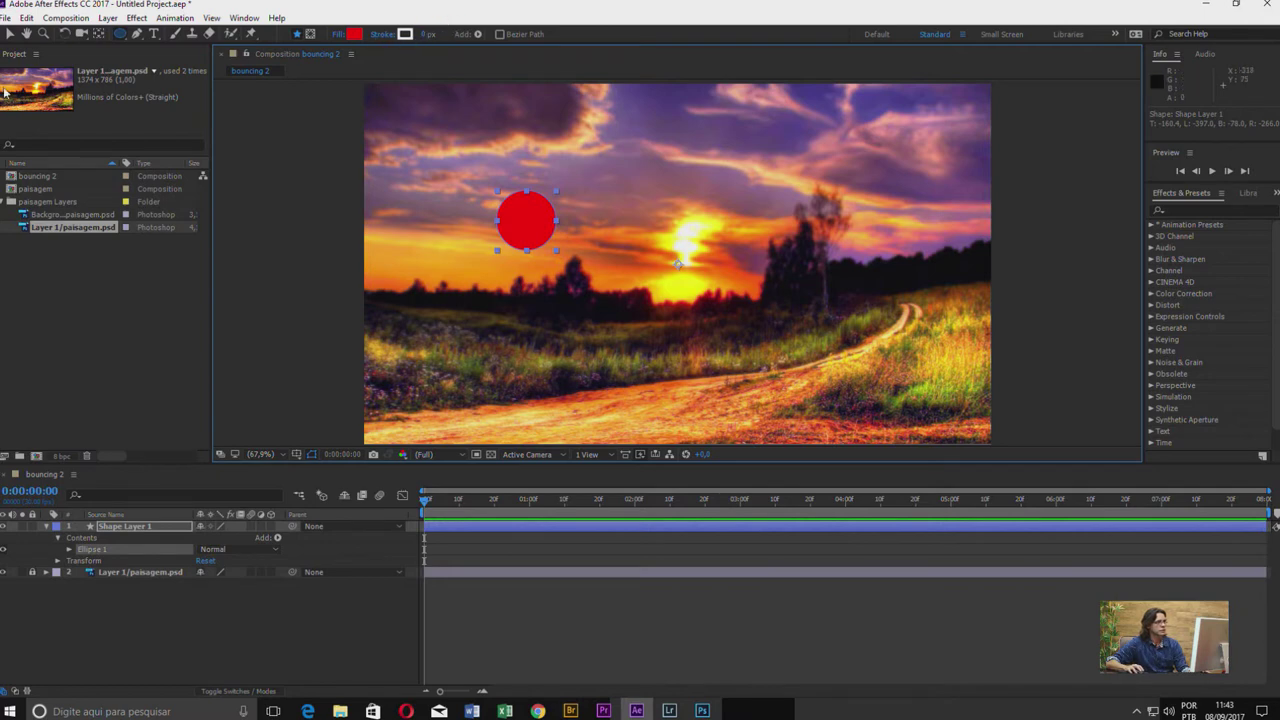
pyautogui.click(10, 33)
pyautogui.click(565, 247)
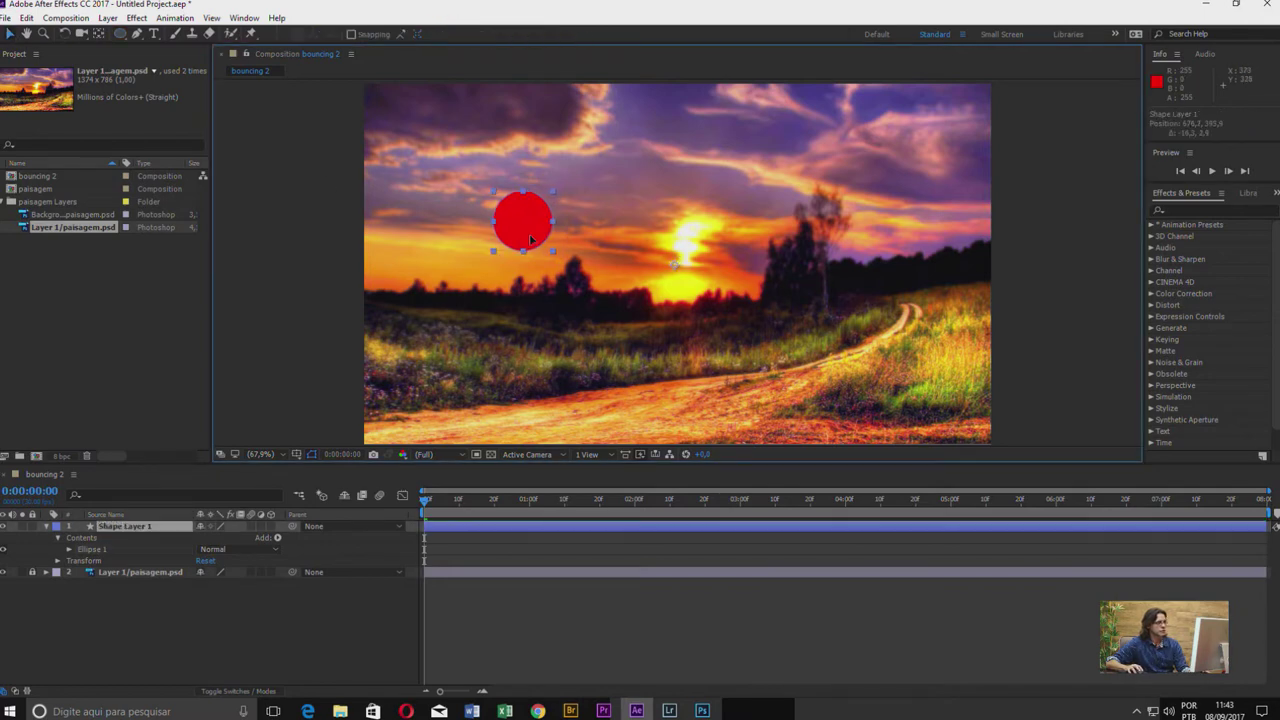
pyautogui.moveTo(528, 220); pyautogui.dragTo(505, 230)
# - Rename the circle's layer to 'bolinha'
pyautogui.click(133, 527)
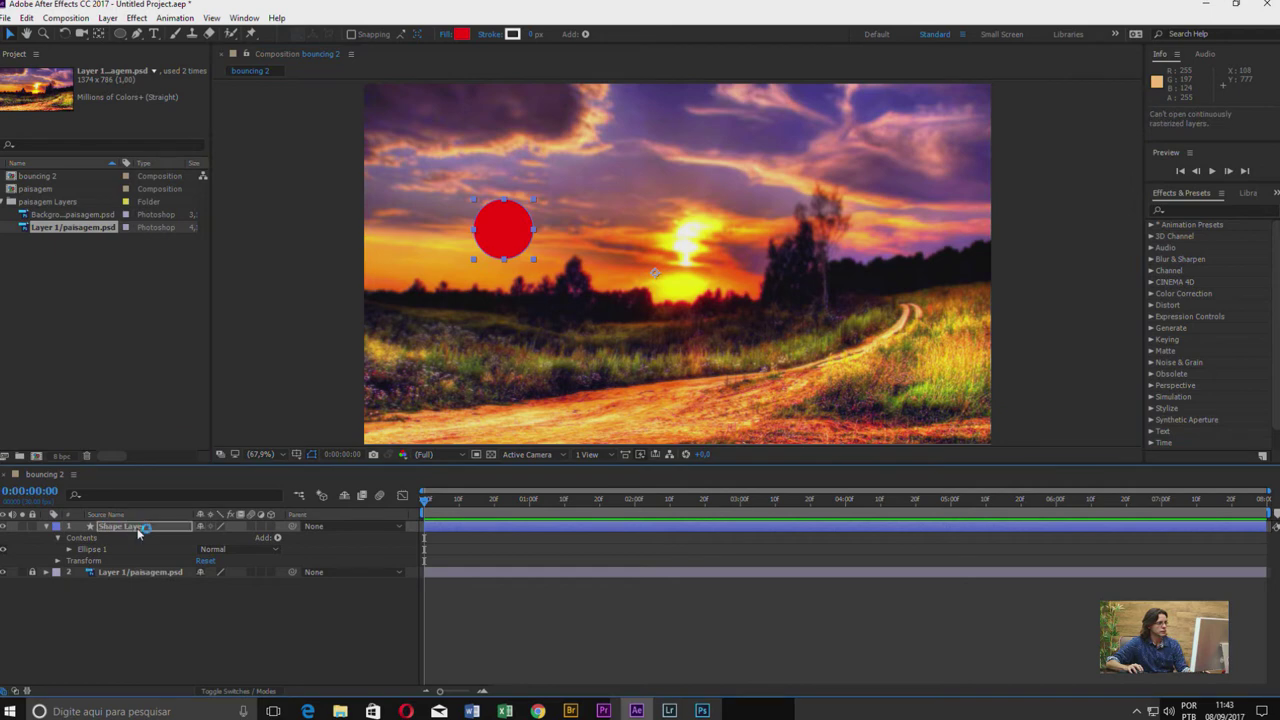
pyautogui.press('Return')
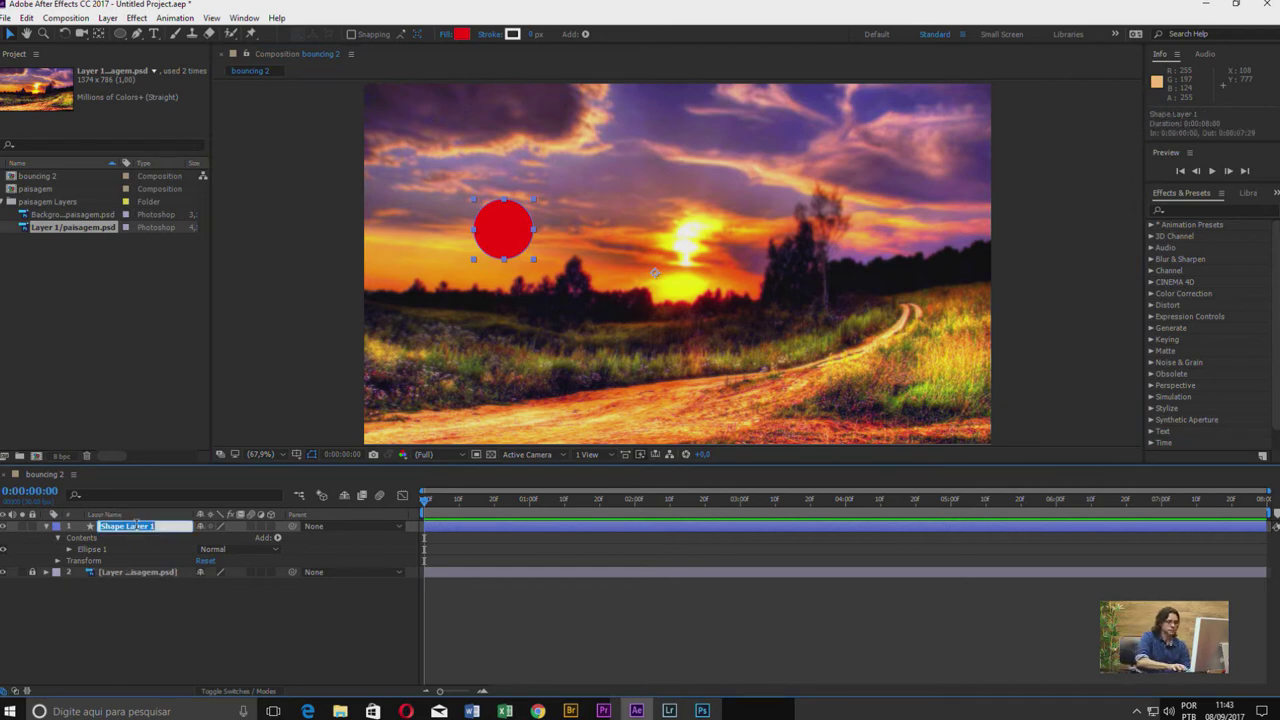
pyautogui.write('bolinha')
pyautogui.press('Return')
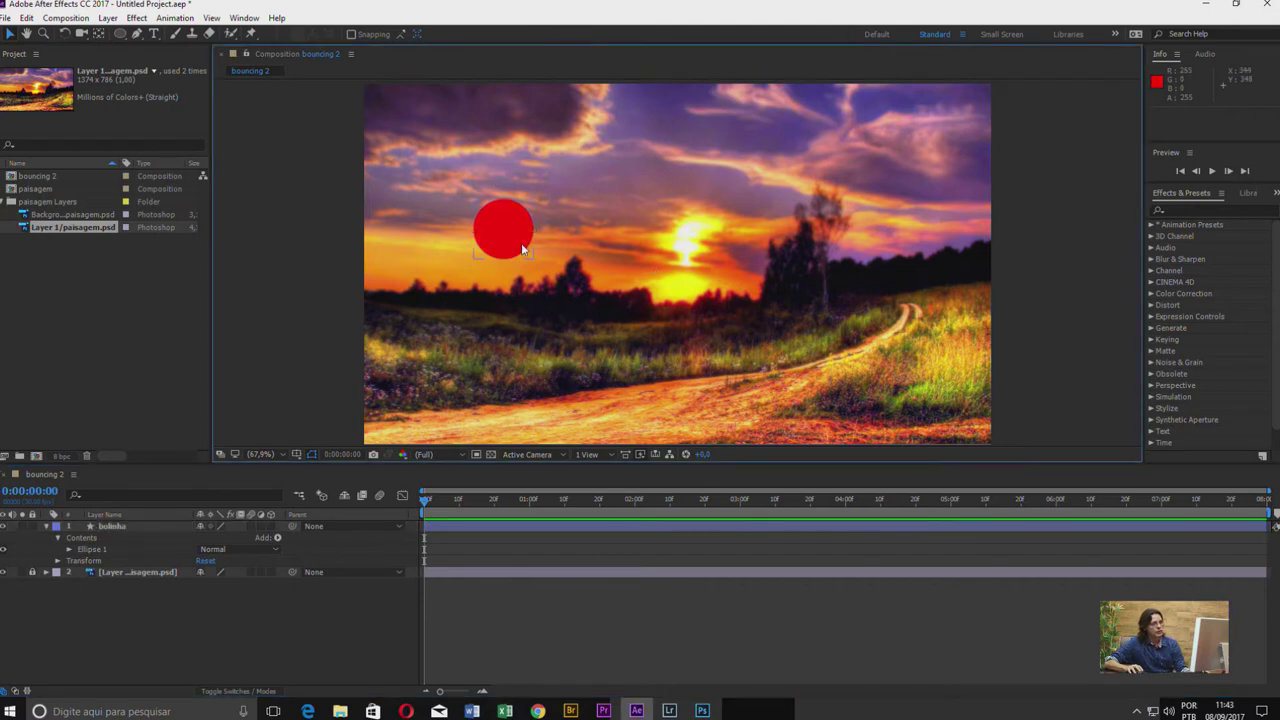
# - Move the circle down and place it against the treeline
pyautogui.moveTo(514, 250); pyautogui.dragTo(508, 258)
pyautogui.press('Return')
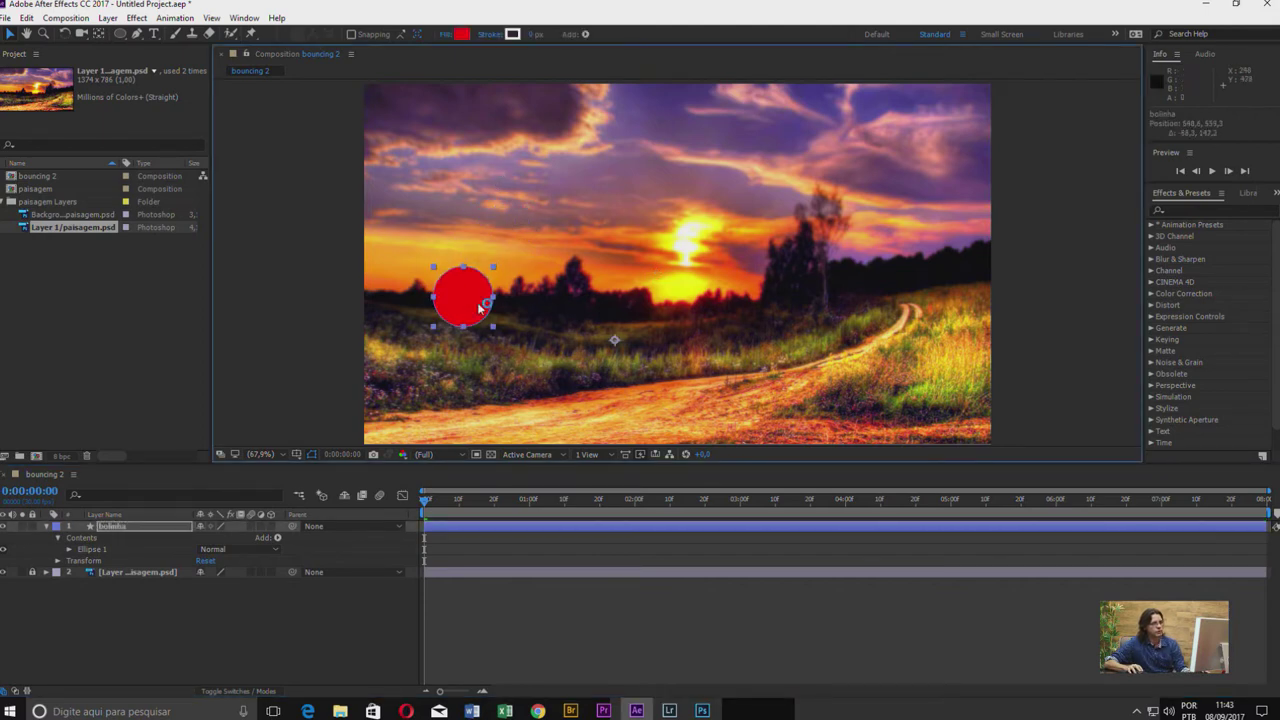
pyautogui.moveTo(463, 305)
pyautogui.mouseDown()
pyautogui.moveTo(558, 317)
pyautogui.moveTo(524, 354)
pyautogui.moveTo(546, 331)
pyautogui.mouseUp()
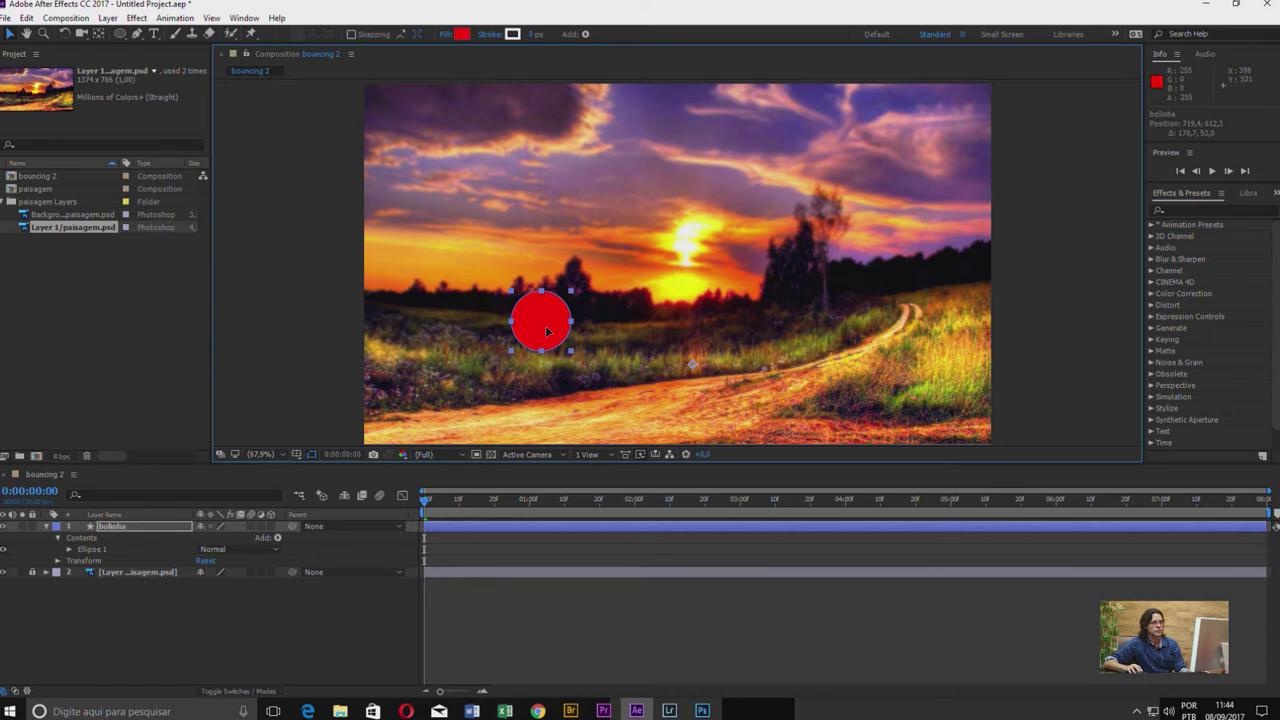
pyautogui.moveTo(550, 330); pyautogui.dragTo(547, 324)
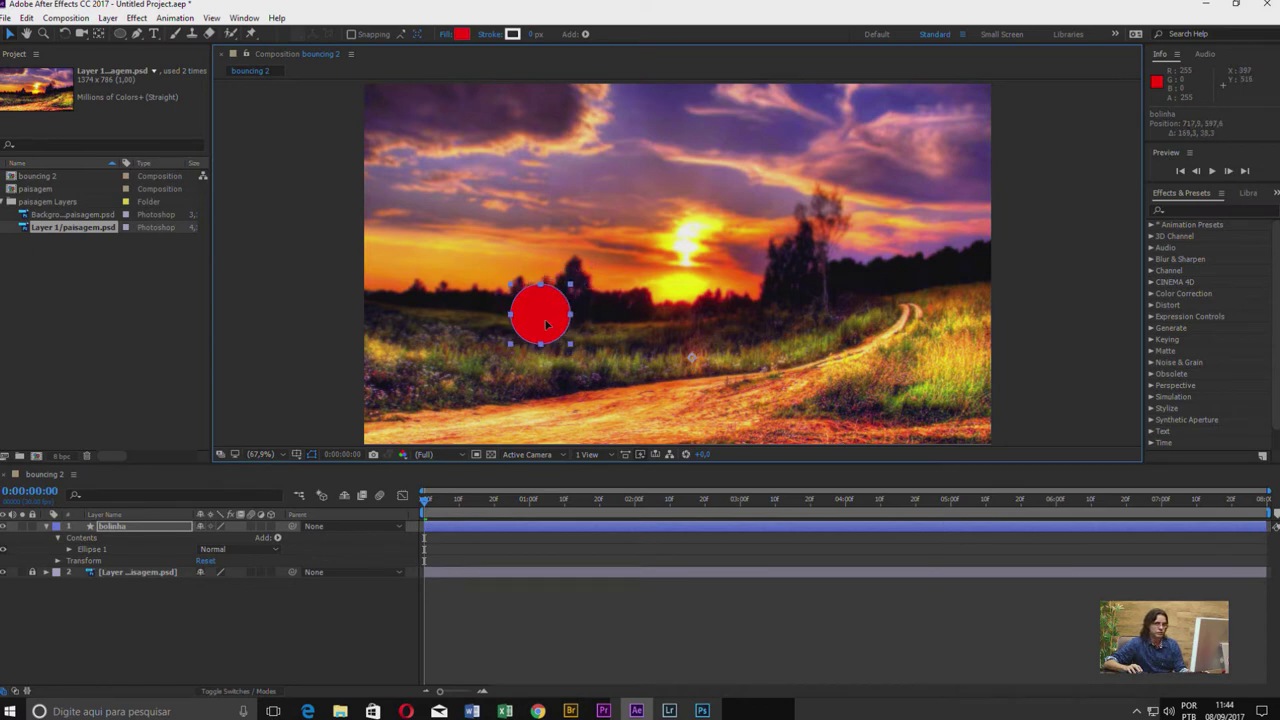
pyautogui.moveTo(547, 324); pyautogui.dragTo(540, 298)
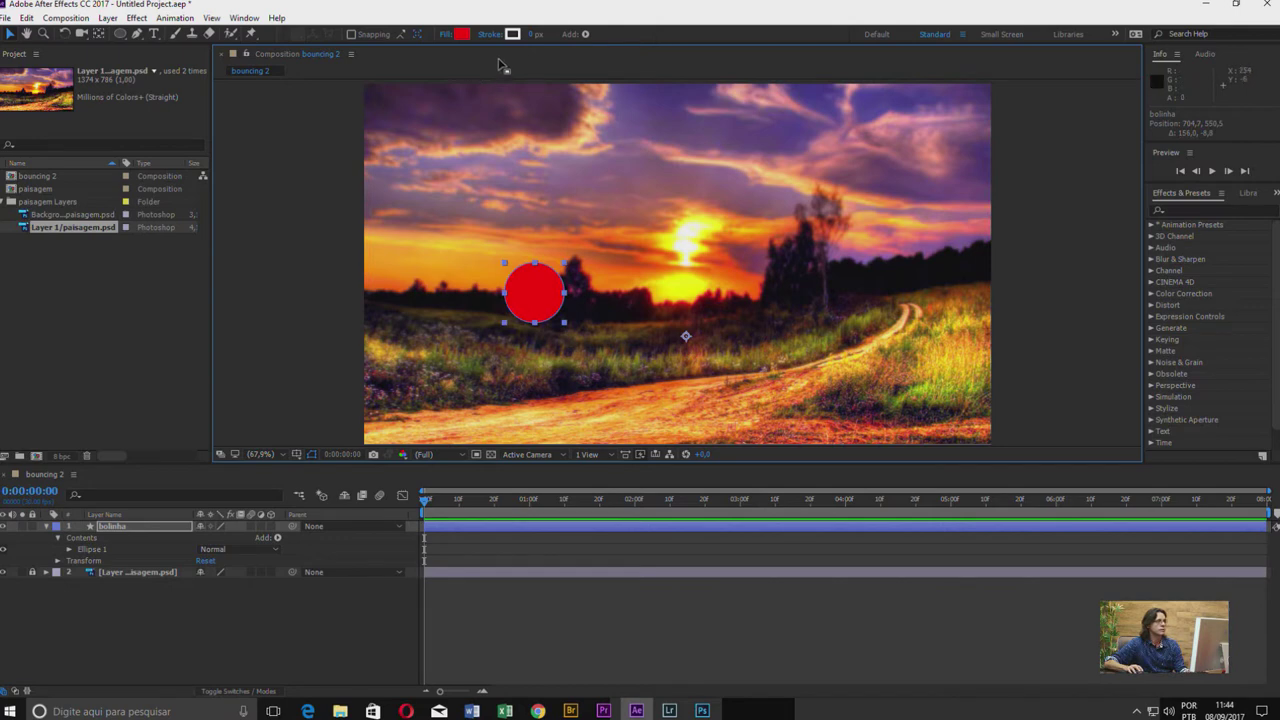
# - Change the circle's fill to a radial gradient and reveal the Gradient Fill 1 properties
pyautogui.click(448, 36)
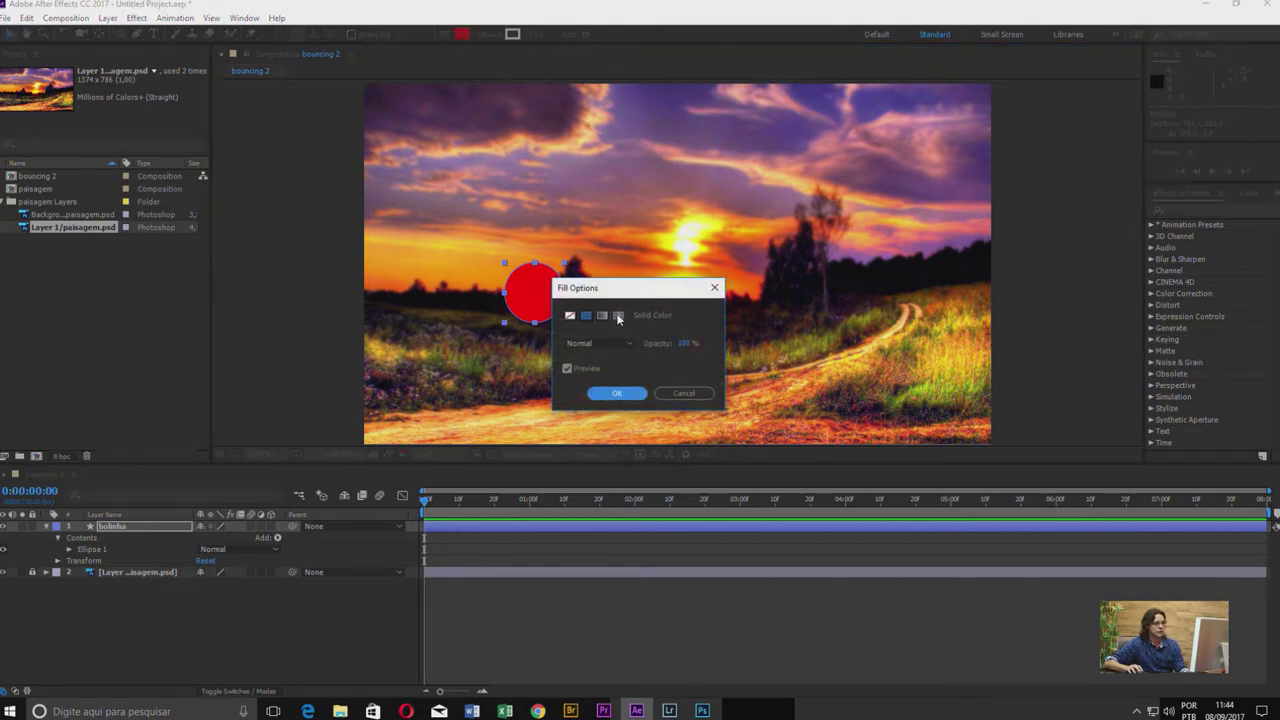
pyautogui.click(618, 316)
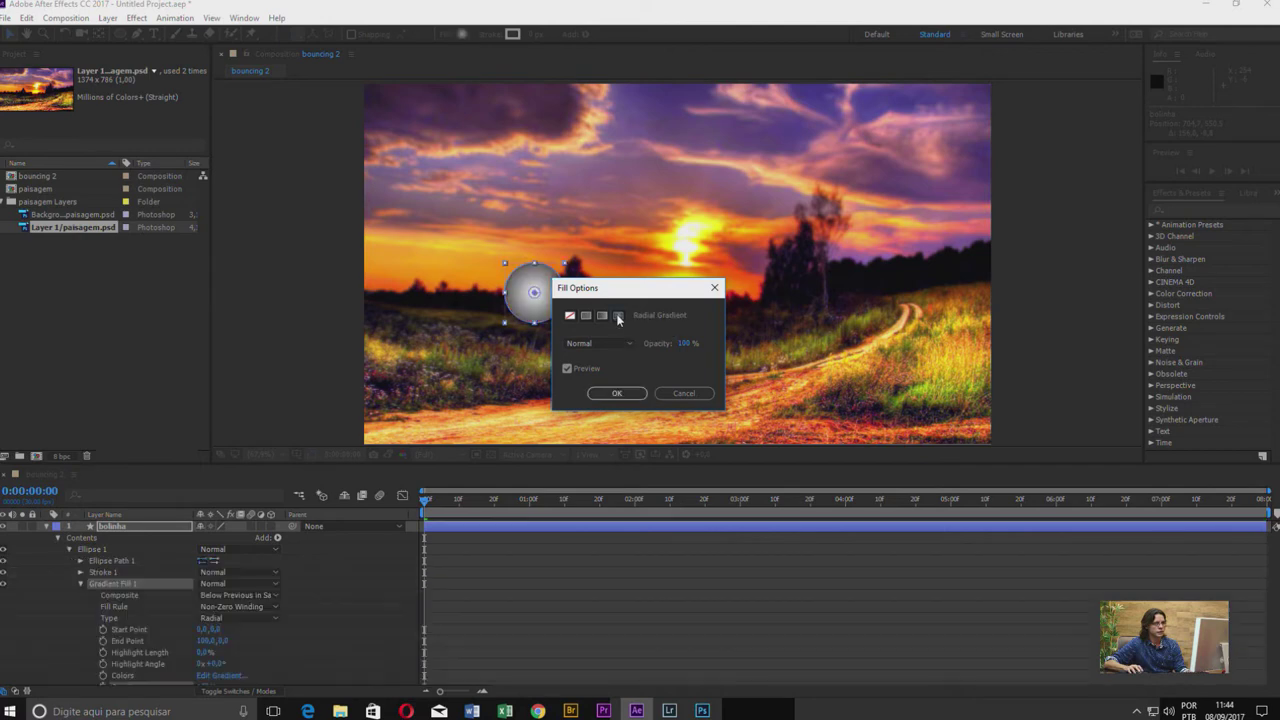
pyautogui.click(611, 394)
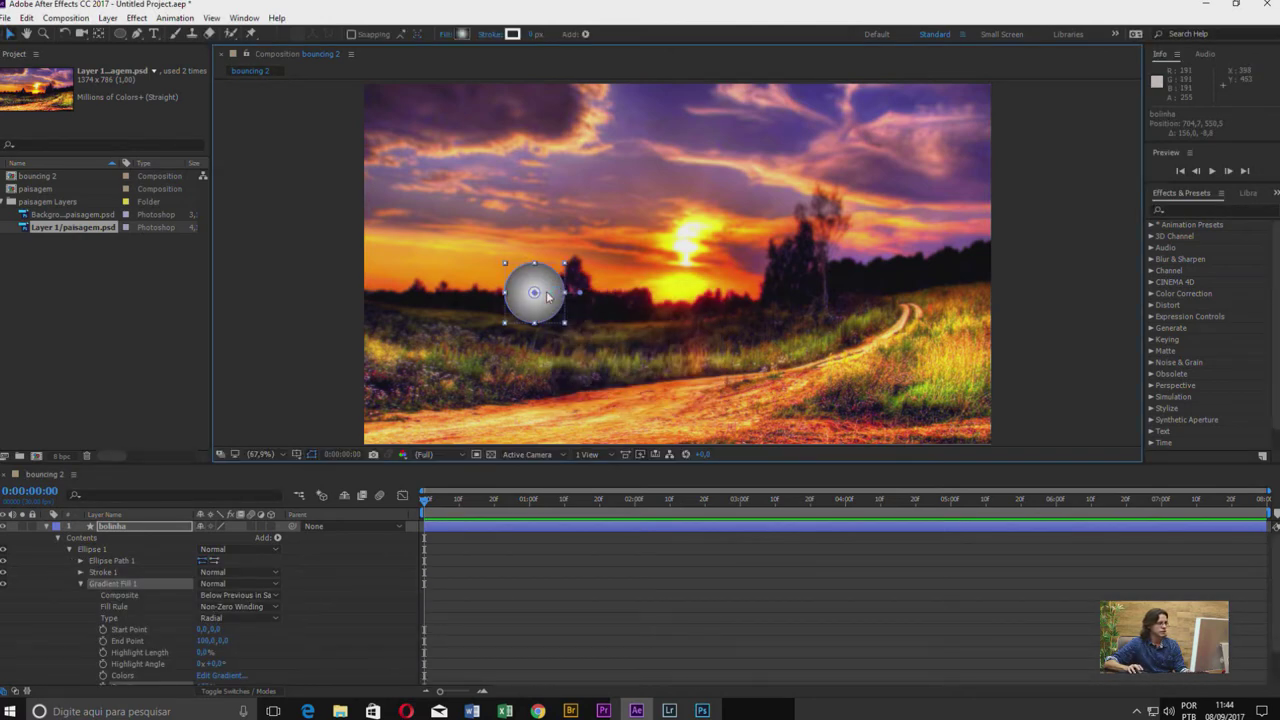
pyautogui.click(60, 538)
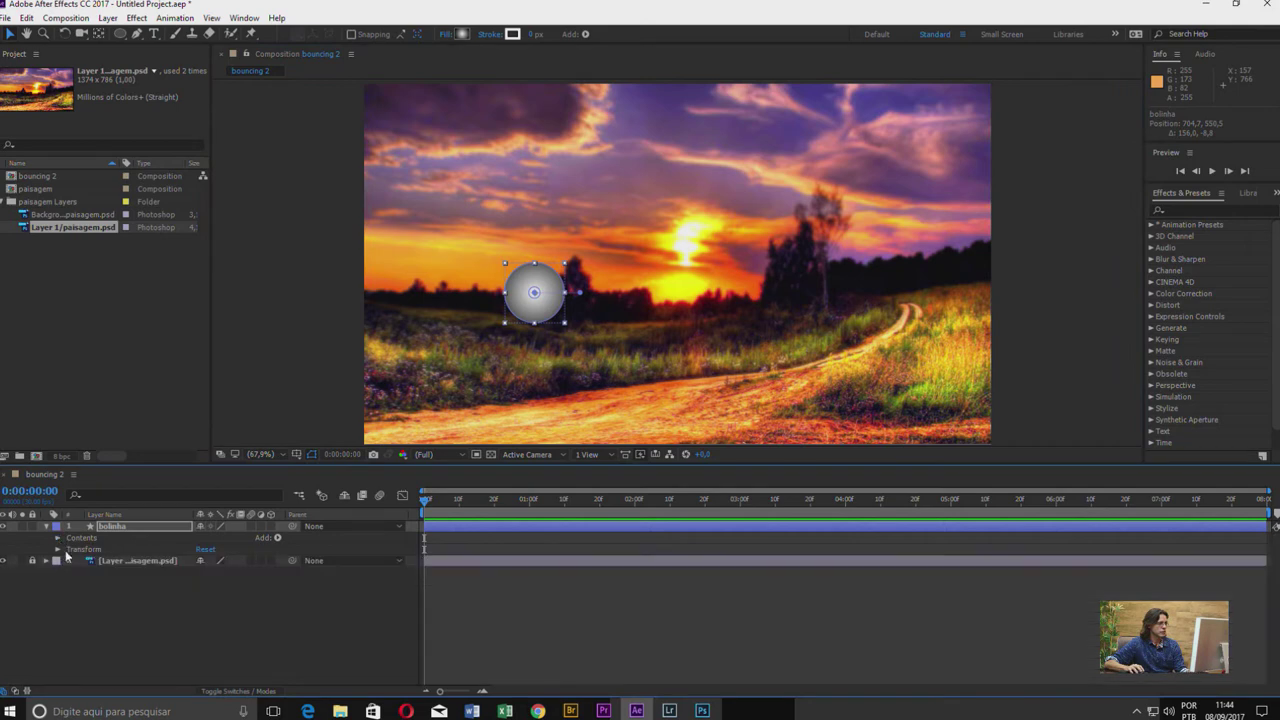
pyautogui.click(58, 539)
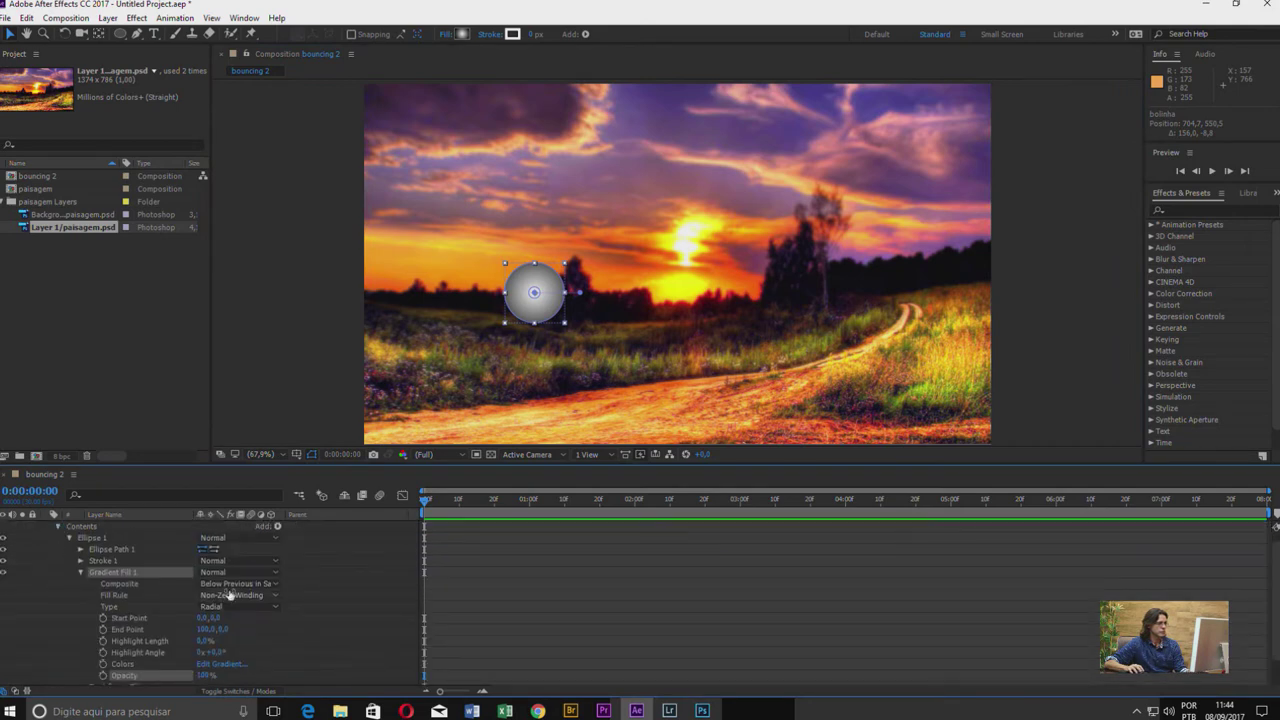
pyautogui.click(81, 572)
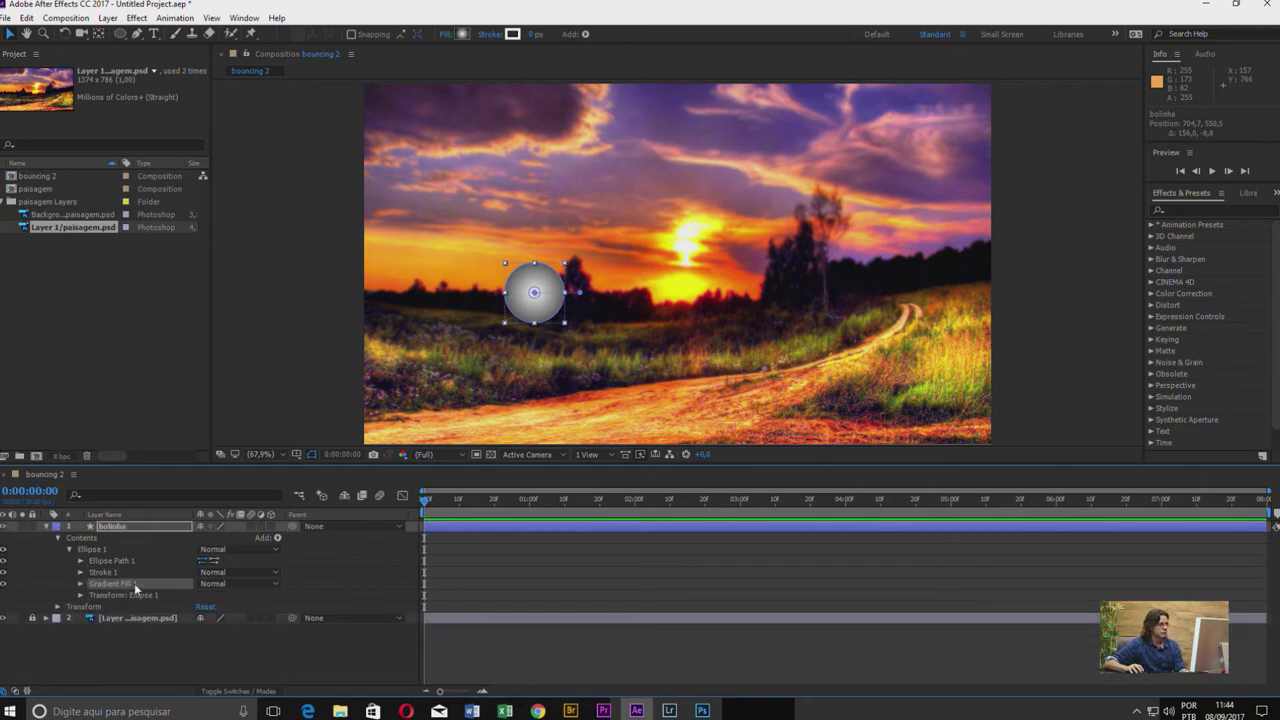
pyautogui.click(81, 584)
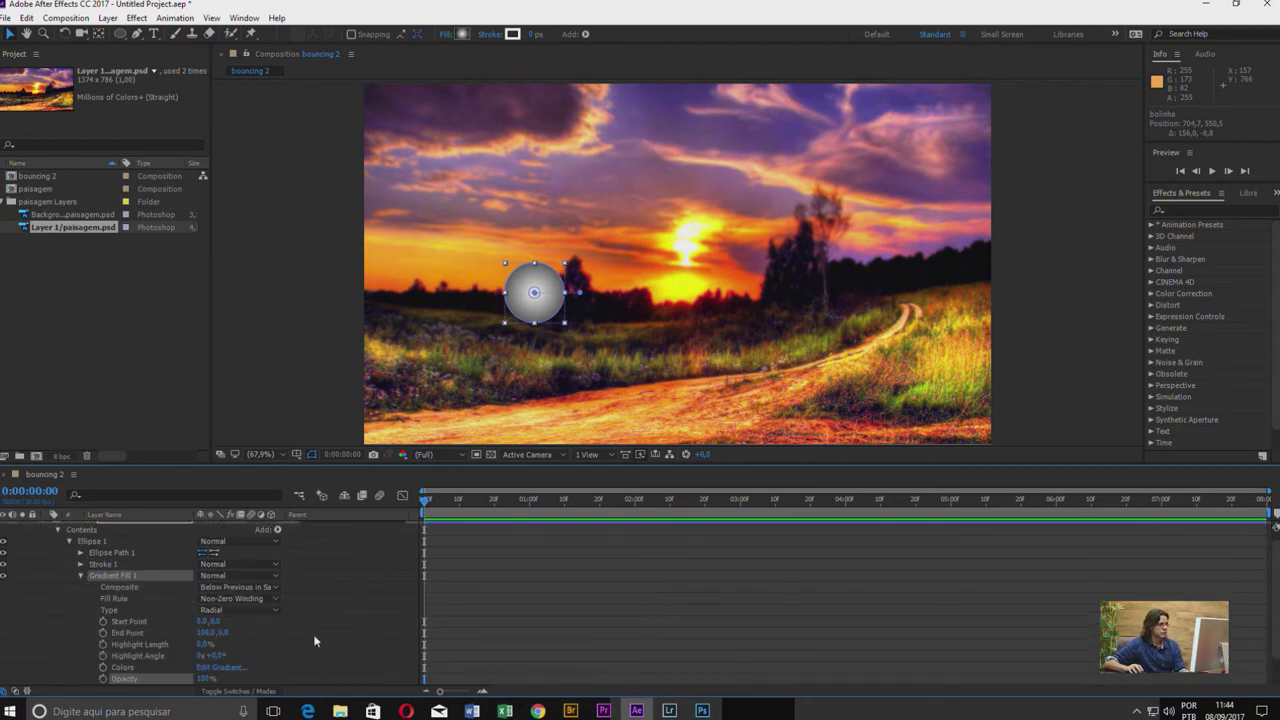
pyautogui.scroll(-2, 330, 635)
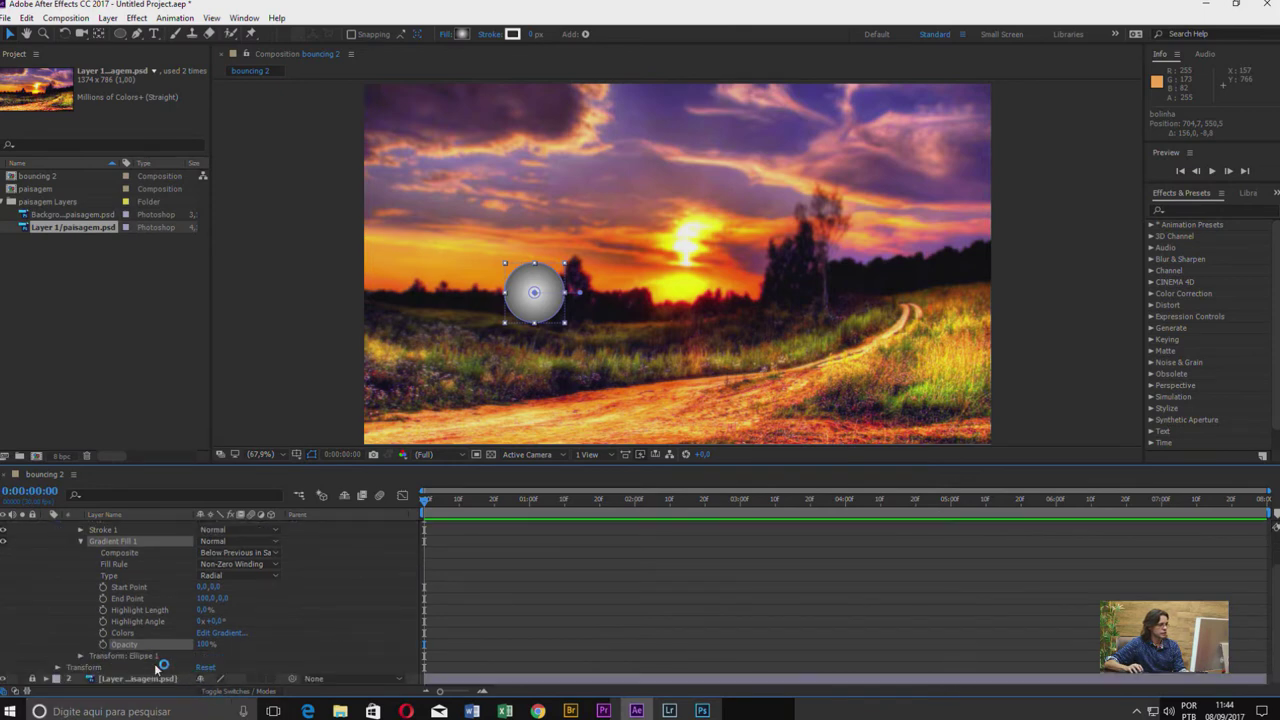
# - In the gradient editor, make the left colour stop light blue
pyautogui.click(222, 634)
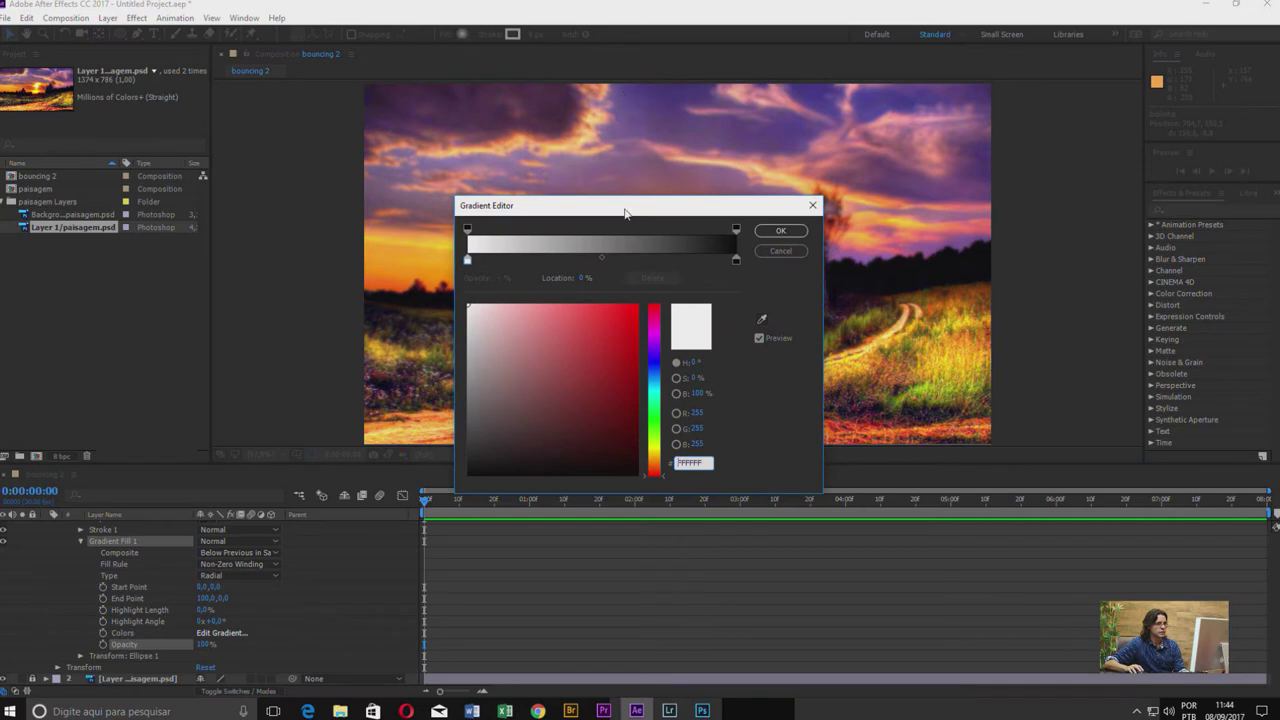
pyautogui.moveTo(625, 212); pyautogui.dragTo(945, 379)
pyautogui.click(790, 428)
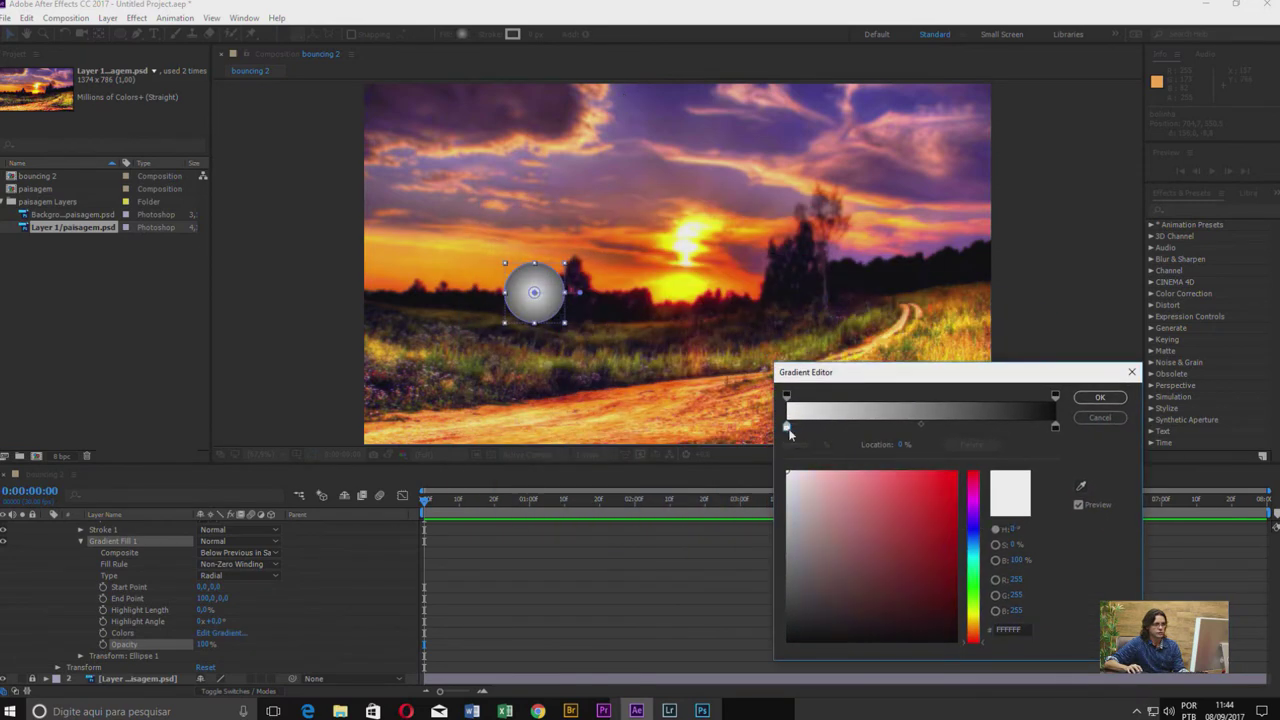
pyautogui.click(977, 532)
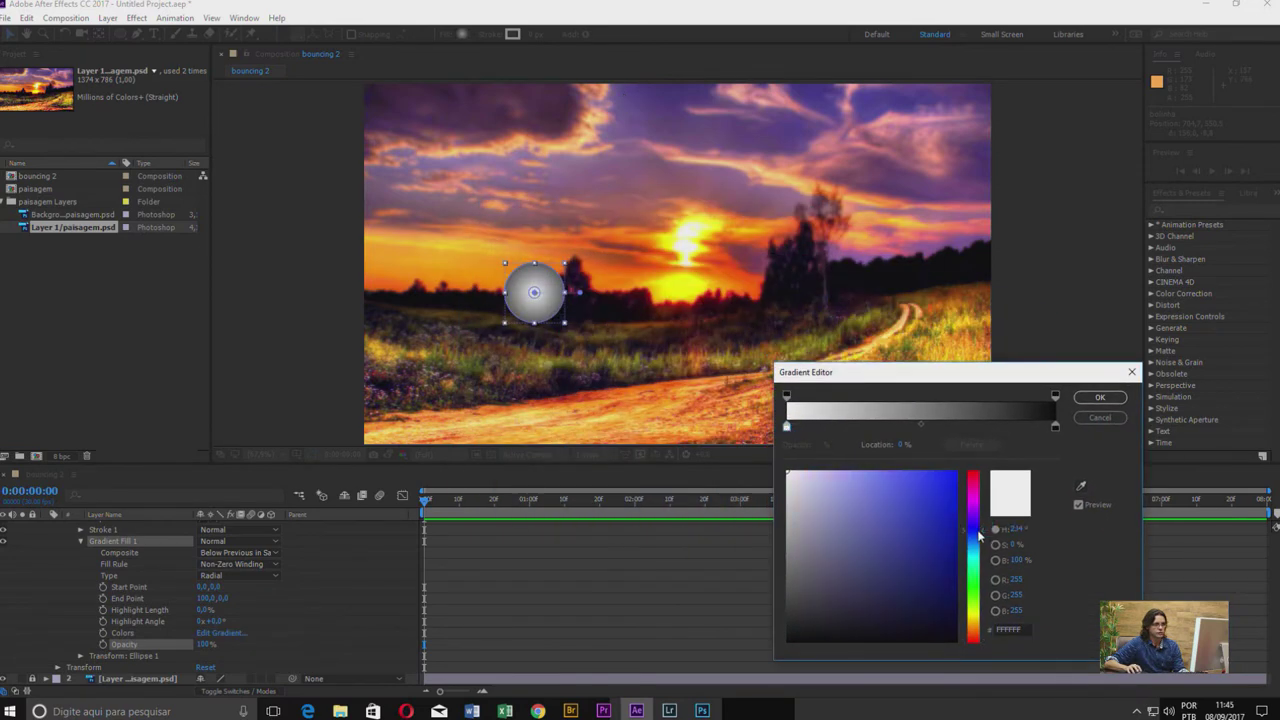
pyautogui.moveTo(946, 511)
pyautogui.mouseDown()
pyautogui.moveTo(960, 511)
pyautogui.moveTo(855, 470)
pyautogui.mouseUp()
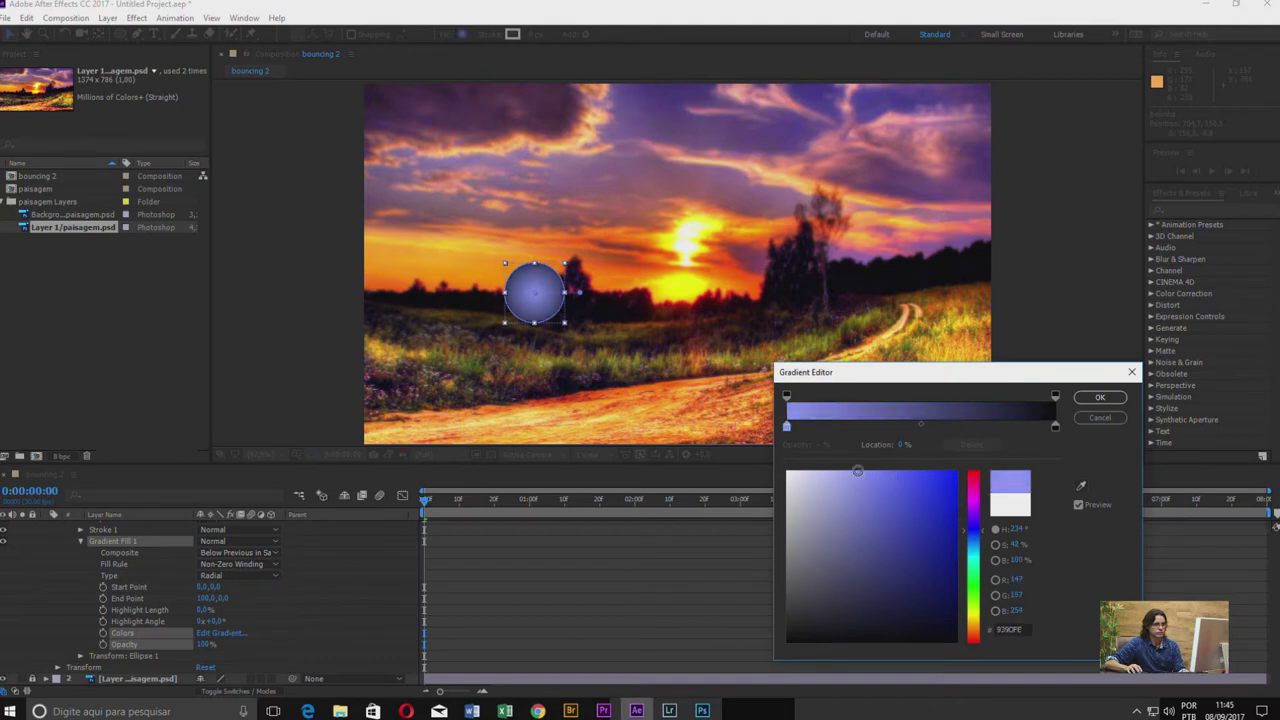
# - Turn the right stop blue, move it toward the middle, and add a dark blue edge stop
pyautogui.click(1055, 427)
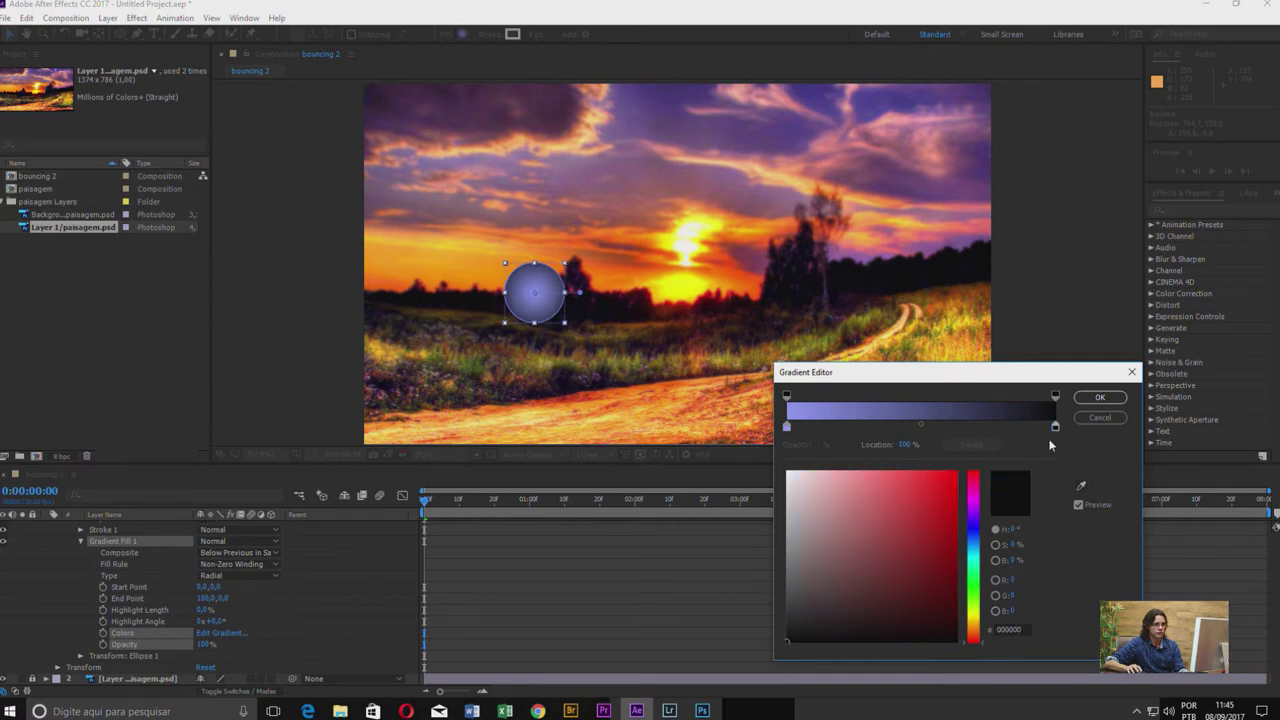
pyautogui.click(974, 532)
pyautogui.moveTo(952, 530); pyautogui.dragTo(961, 516)
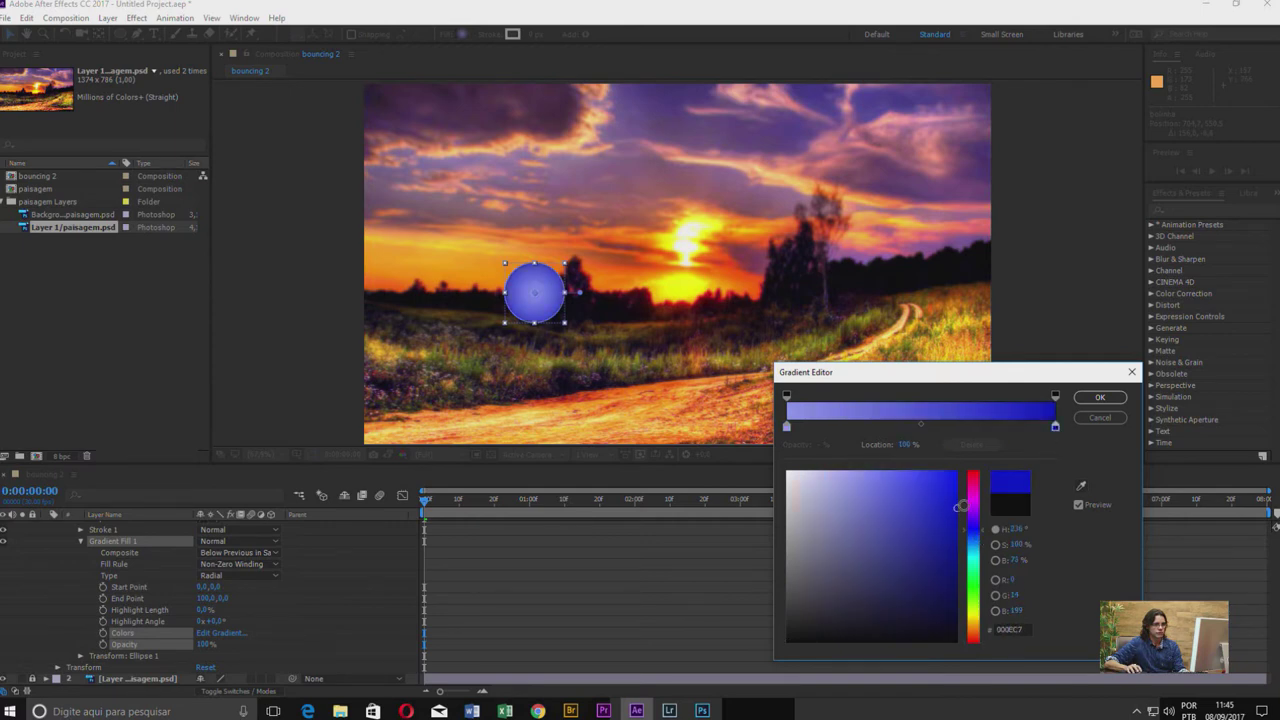
pyautogui.moveTo(1055, 428); pyautogui.dragTo(925, 428)
pyautogui.click(1052, 428)
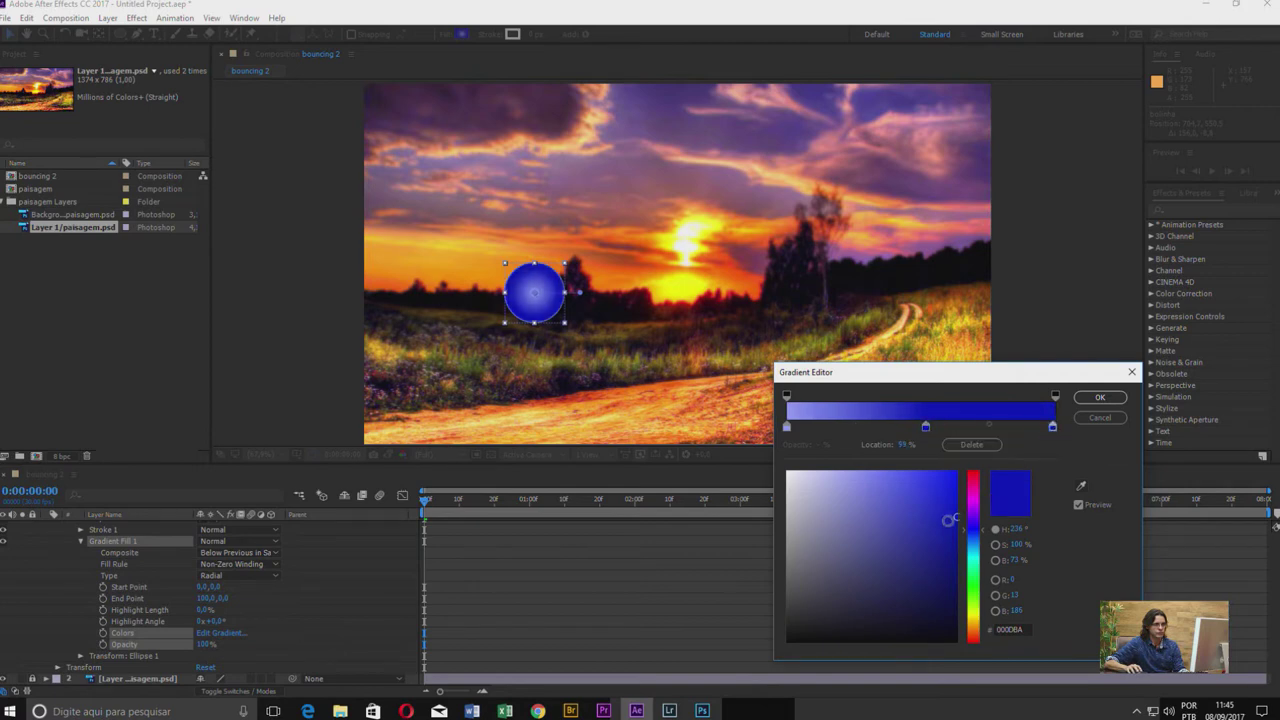
pyautogui.moveTo(951, 519)
pyautogui.mouseDown()
pyautogui.moveTo(957, 557)
pyautogui.moveTo(978, 578)
pyautogui.moveTo(958, 588)
pyautogui.mouseUp()
# - Move the gradient start point to 19.1, -20.6 and set the end point to 144.0, 0.0
pyautogui.click(1093, 397)
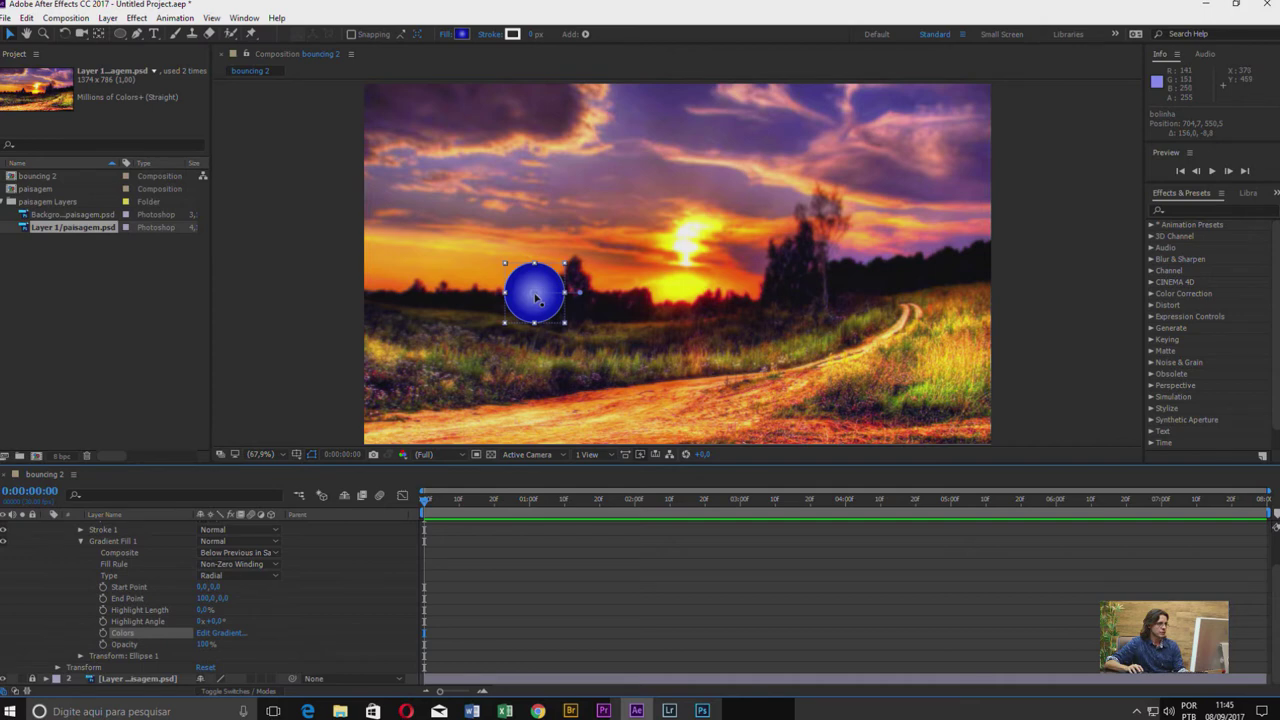
pyautogui.moveTo(537, 297); pyautogui.dragTo(527, 289)
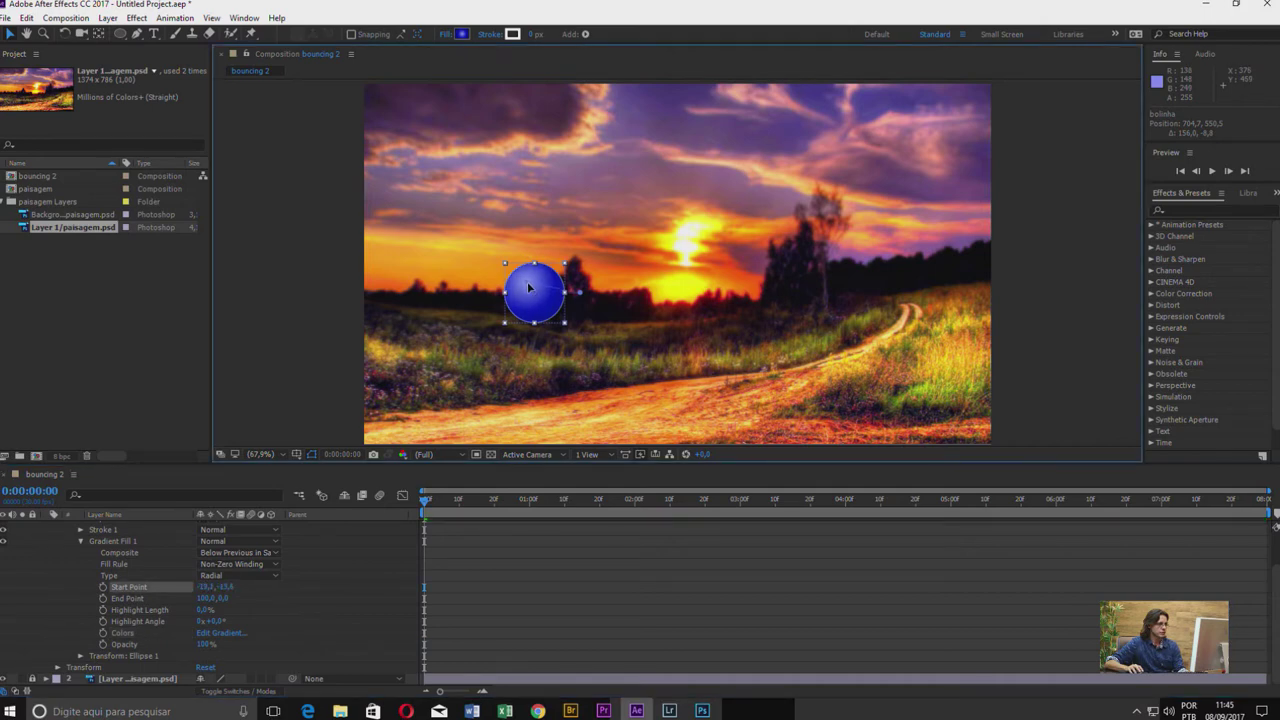
pyautogui.moveTo(527, 289); pyautogui.dragTo(547, 287)
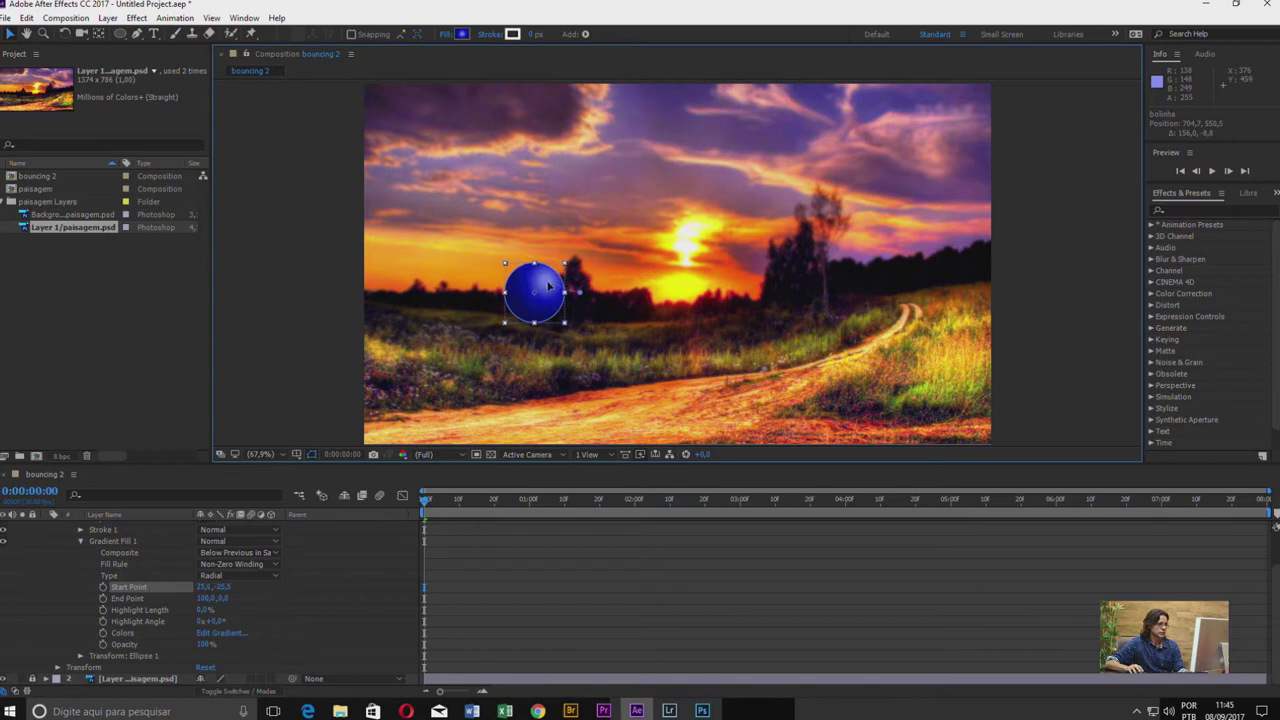
pyautogui.moveTo(206, 598)
pyautogui.mouseDown()
pyautogui.moveTo(251, 597)
pyautogui.moveTo(232, 597)
pyautogui.mouseUp()
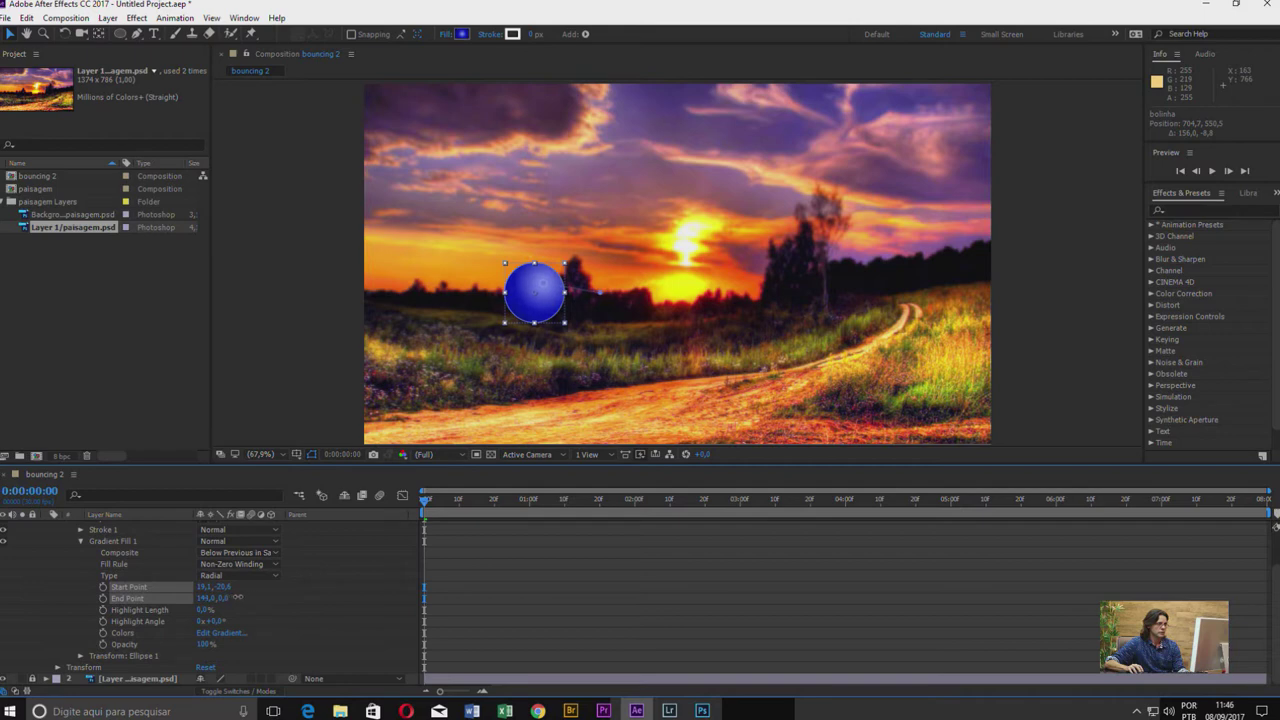
# - Raise the blue ball and move its anchor point to the bottom edge with the Pan Behind tool
pyautogui.click(742, 316)
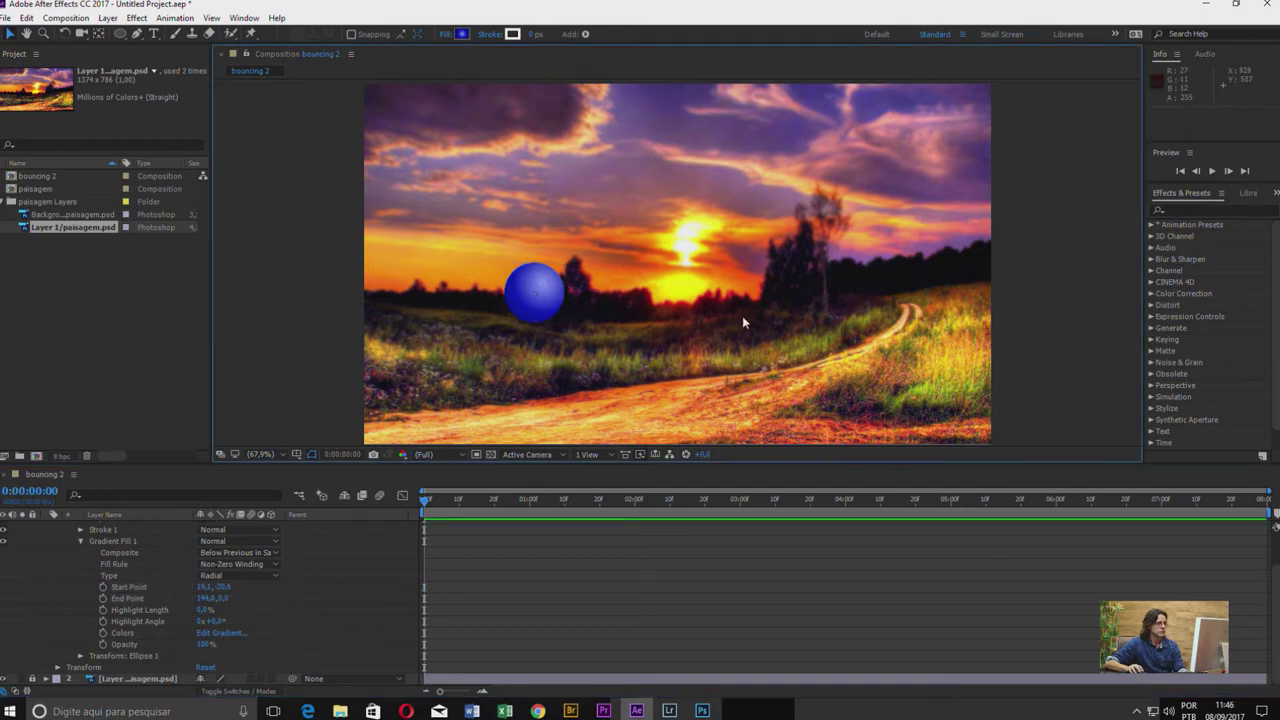
pyautogui.moveTo(539, 303)
pyautogui.mouseDown()
pyautogui.moveTo(464, 310)
pyautogui.moveTo(444, 244)
pyautogui.moveTo(577, 249)
pyautogui.moveTo(528, 304)
pyautogui.mouseUp()
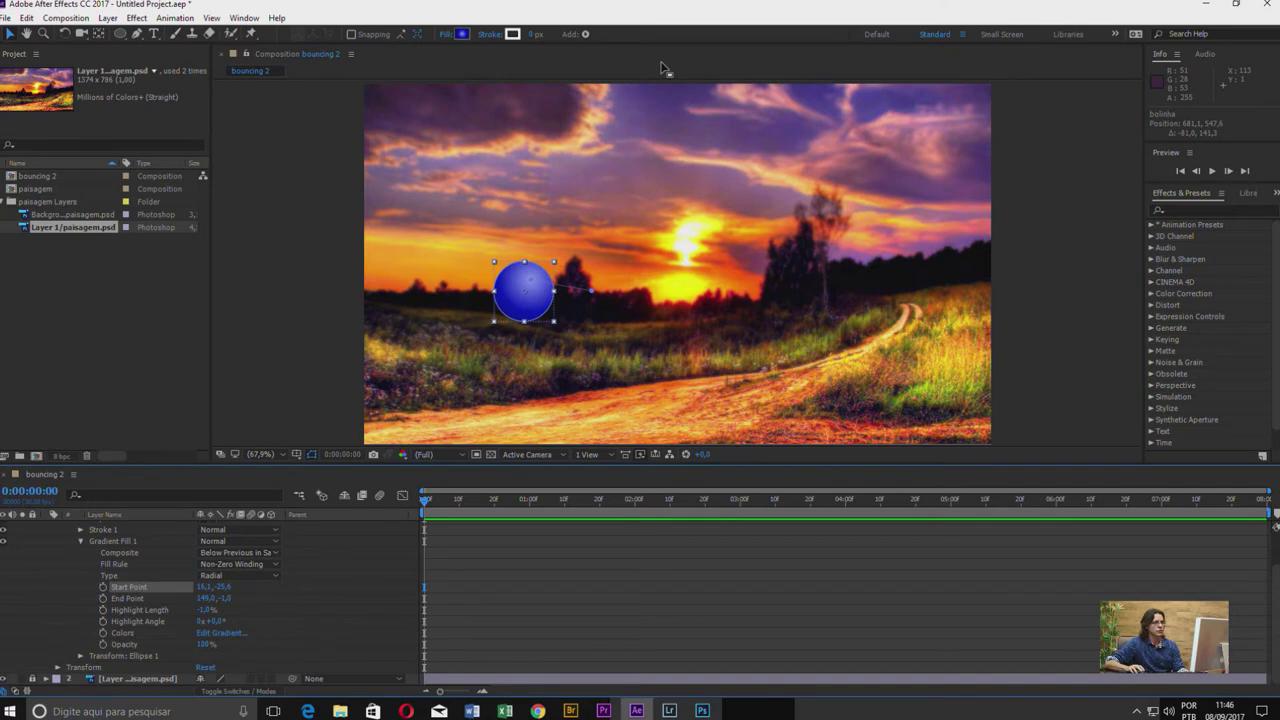
pyautogui.moveTo(528, 298); pyautogui.dragTo(528, 274)
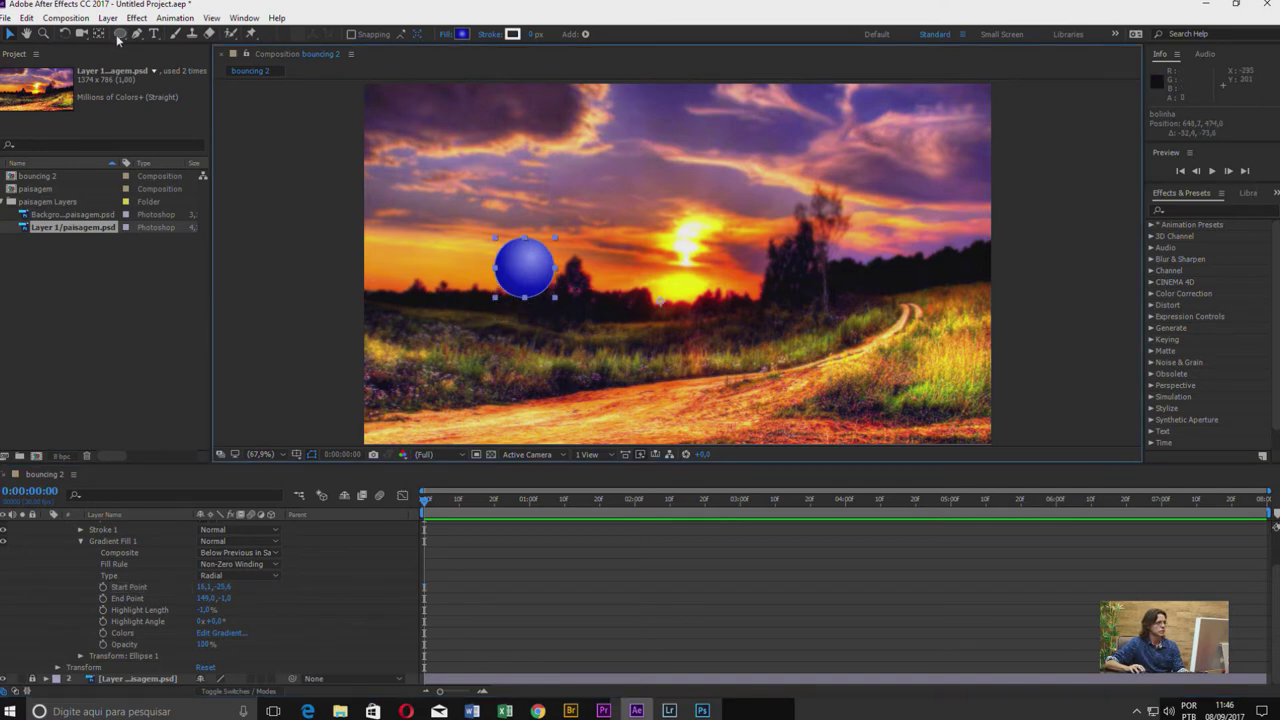
pyautogui.click(98, 35)
pyautogui.moveTo(661, 302); pyautogui.dragTo(527, 302)
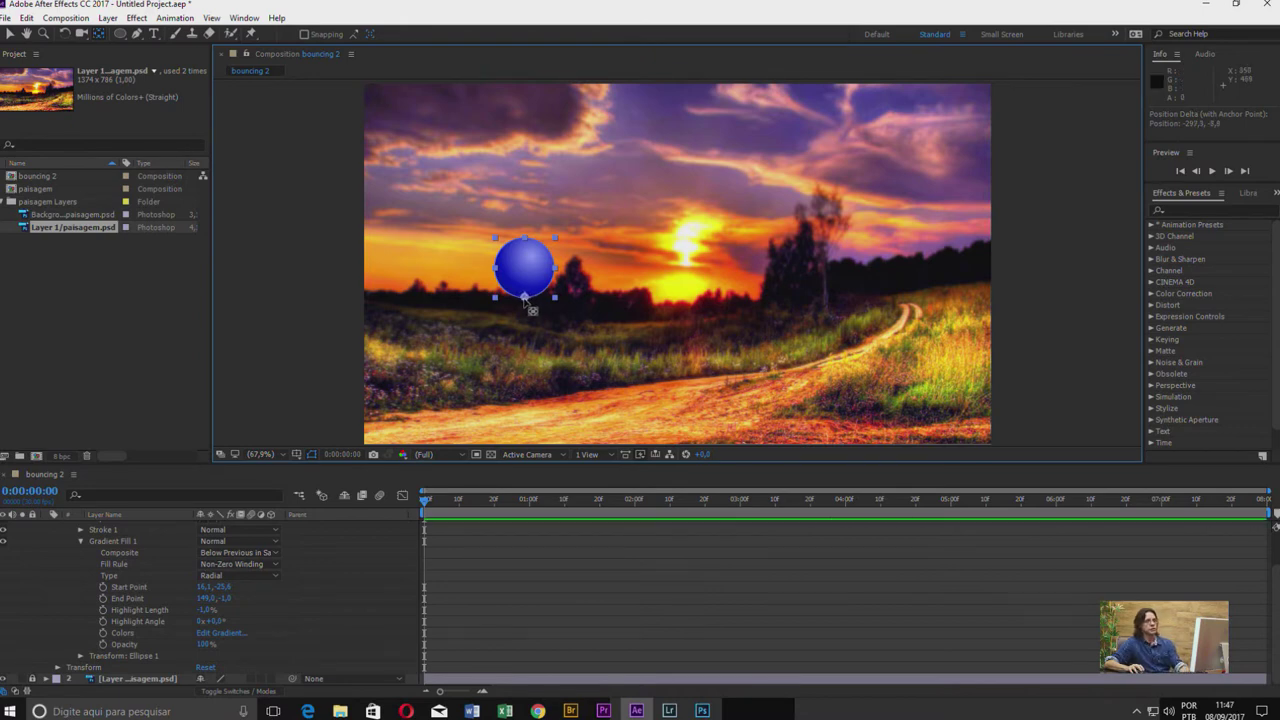
pyautogui.press('v')
pyautogui.moveTo(540, 285); pyautogui.dragTo(523, 287)
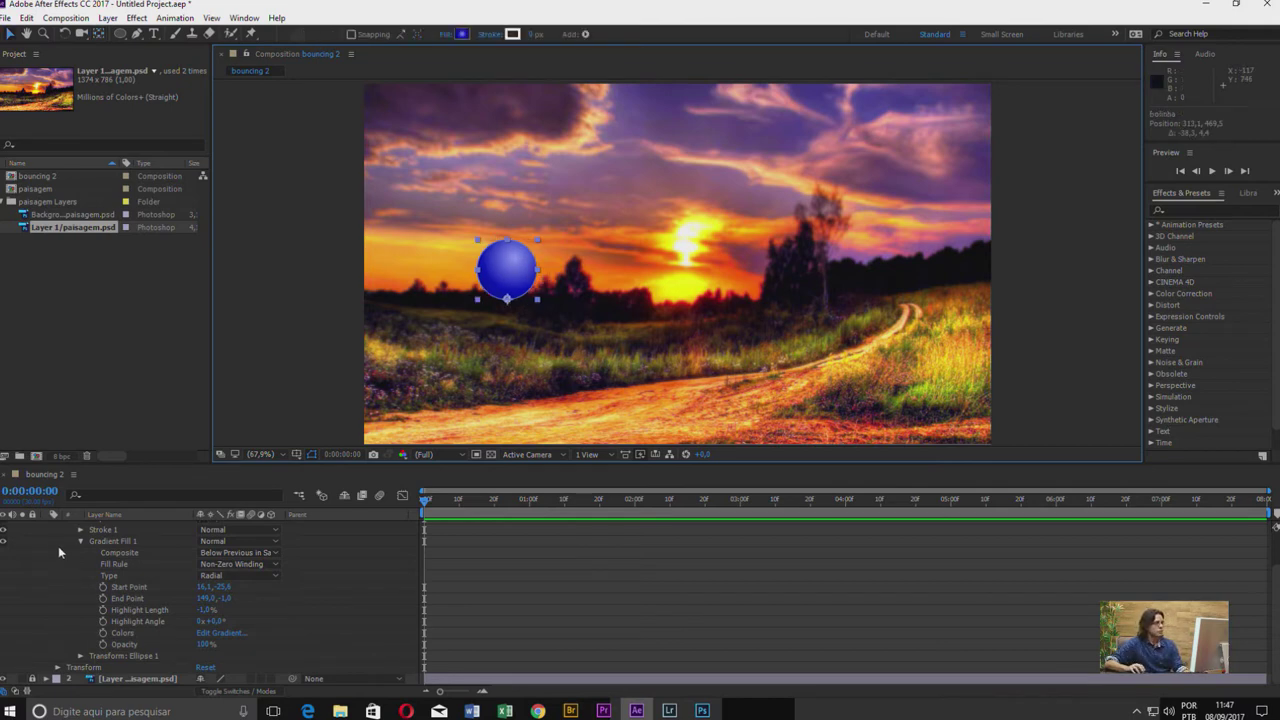
# - Collapse the shape layer's gradient fill and Contents property groups
pyautogui.click(81, 530)
pyautogui.click(81, 530)
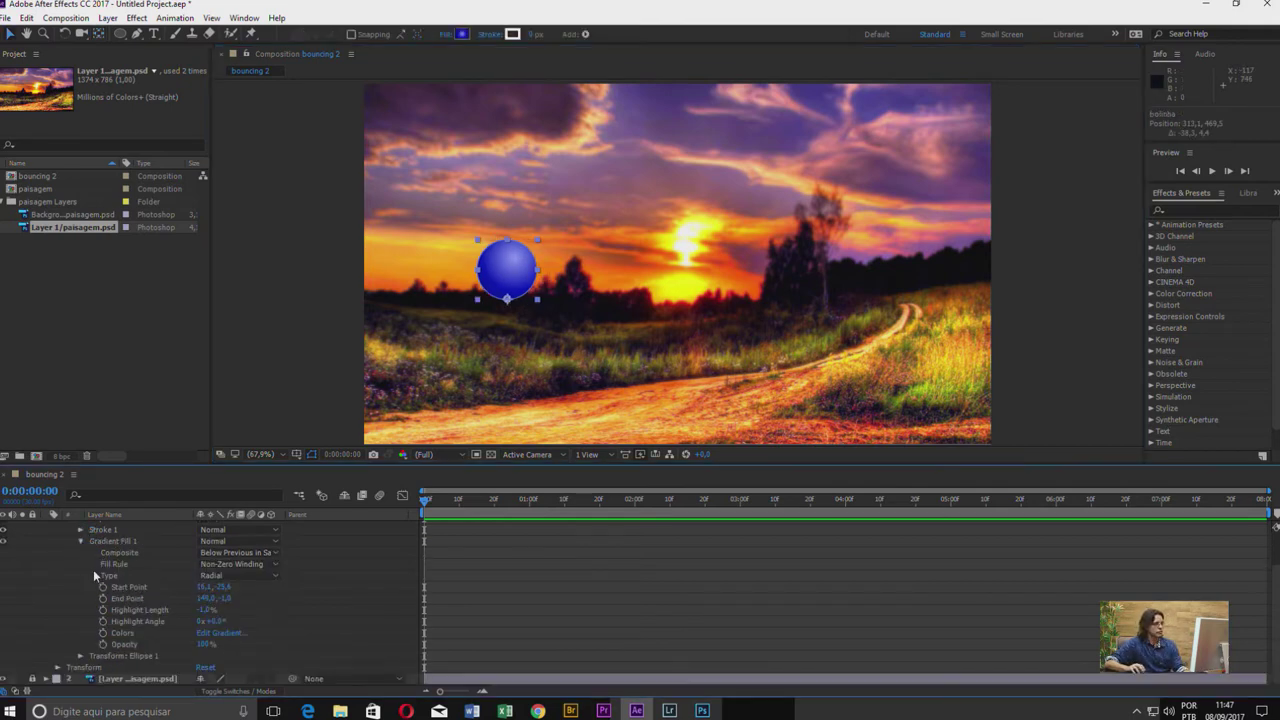
pyautogui.click(80, 541)
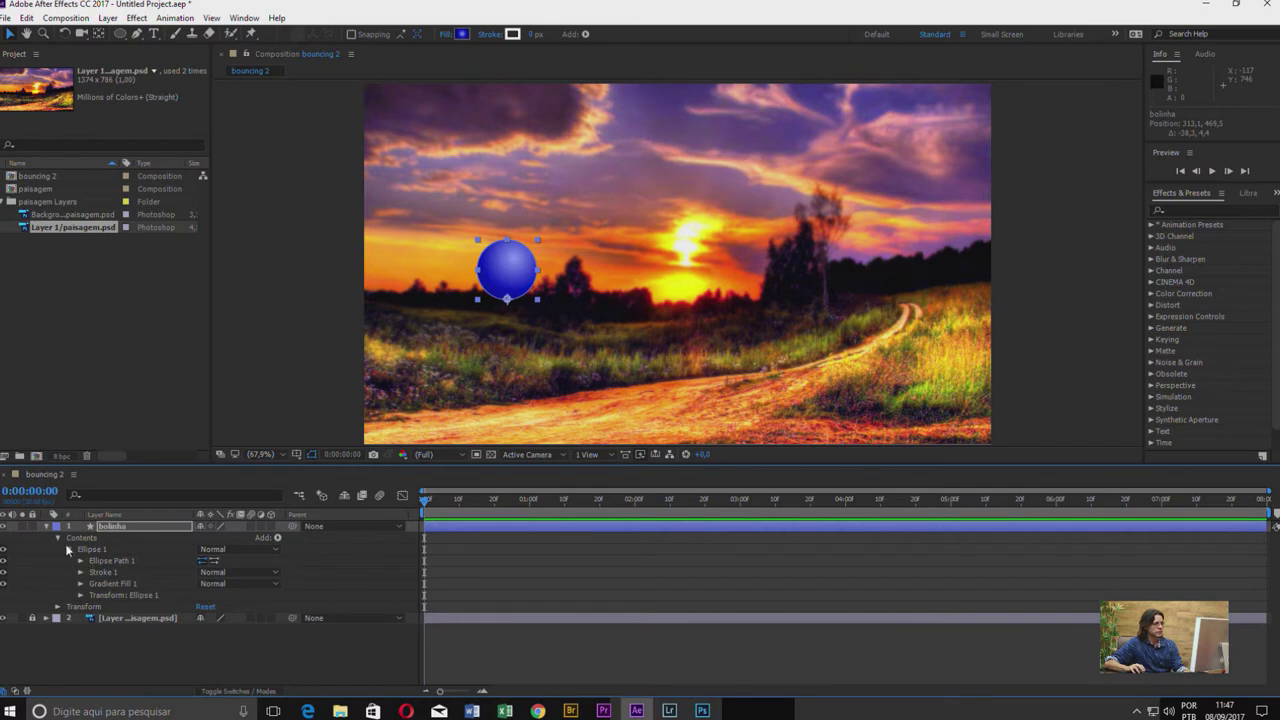
pyautogui.click(59, 538)
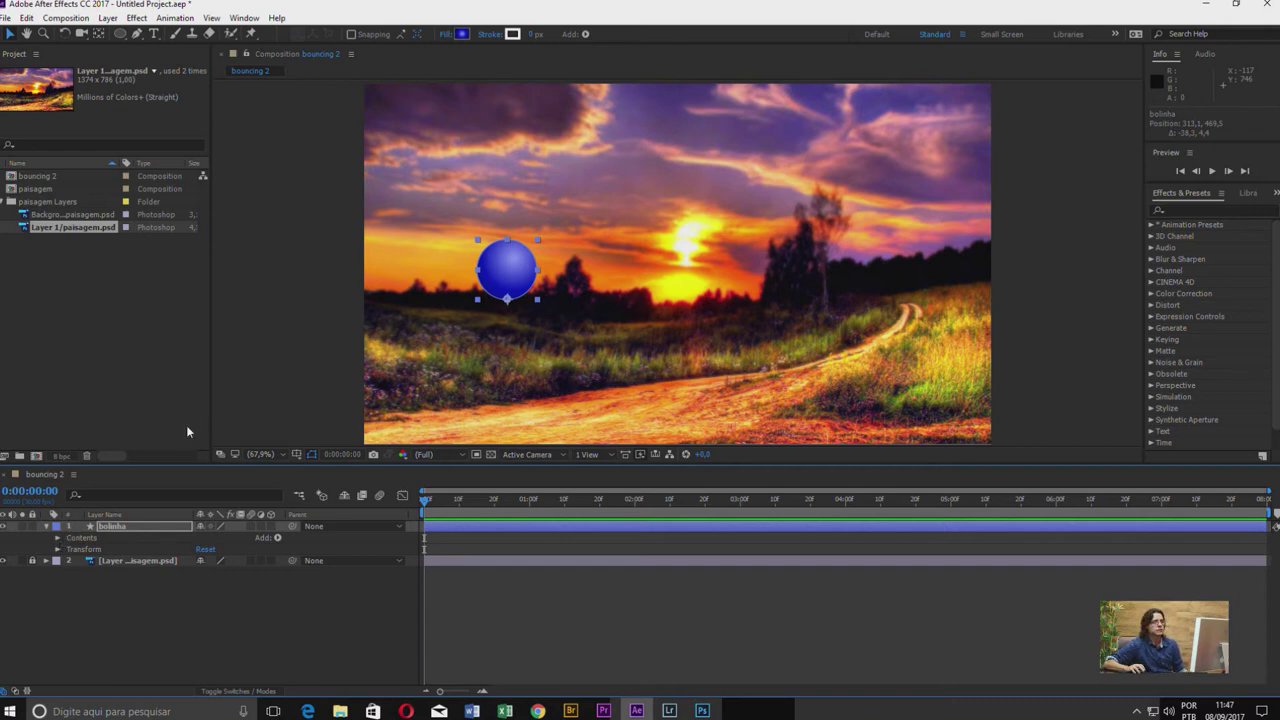
# - Paste the copied Photoshop bounce path as bolinha's Position keyframes, then compare it with the original in Photoshop
pyautogui.hotkey('ctrl', 'z')
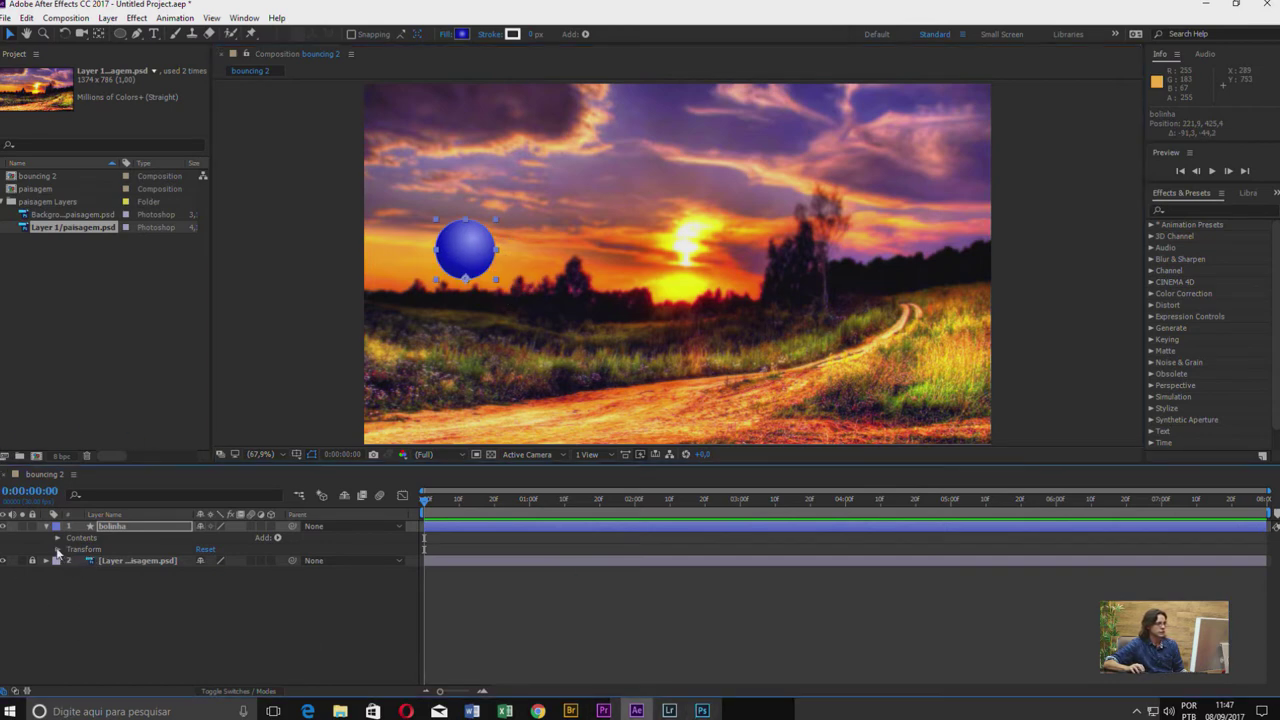
pyautogui.click(57, 549)
pyautogui.click(100, 573)
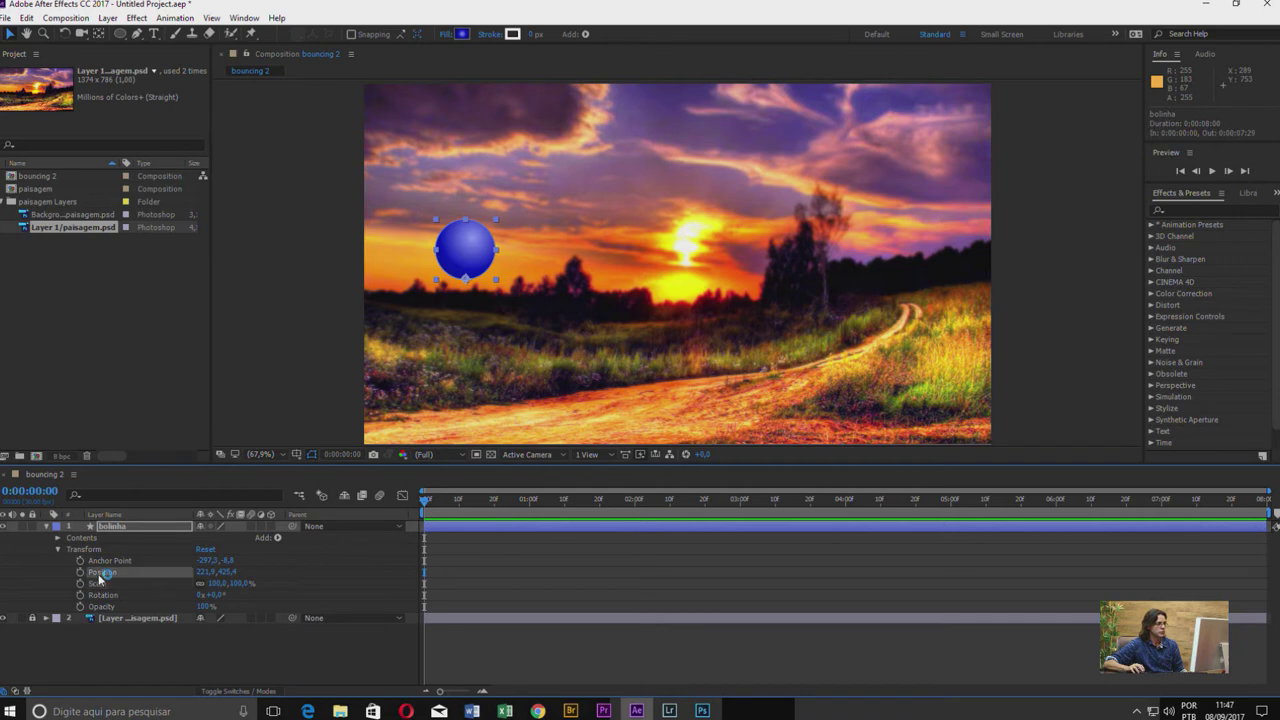
pyautogui.hotkey('ctrl', 'v')
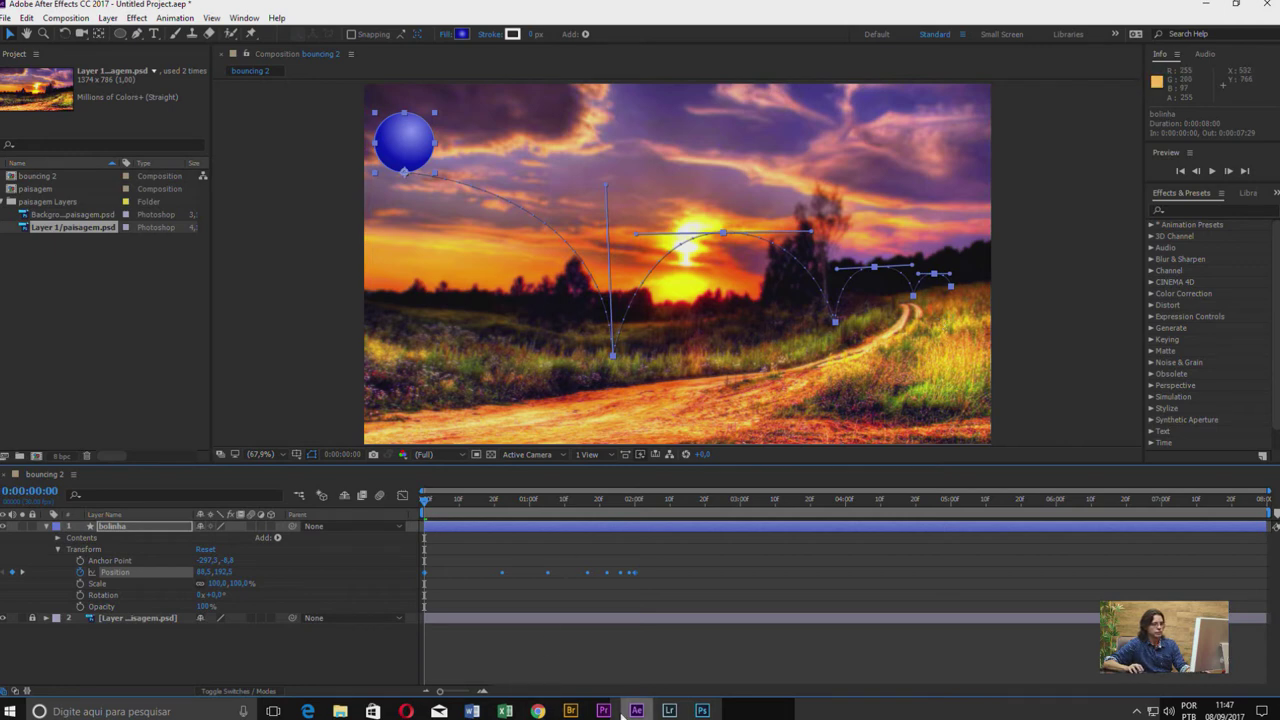
pyautogui.click(702, 711)
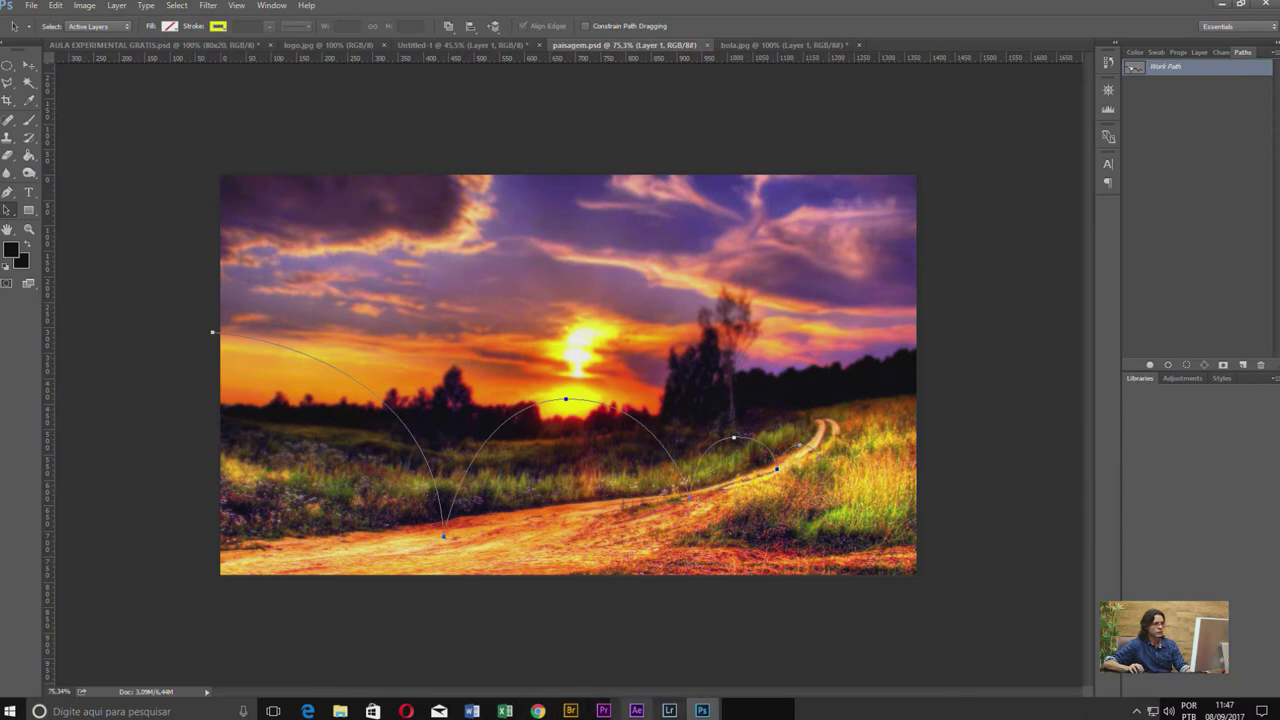
pyautogui.click(636, 711)
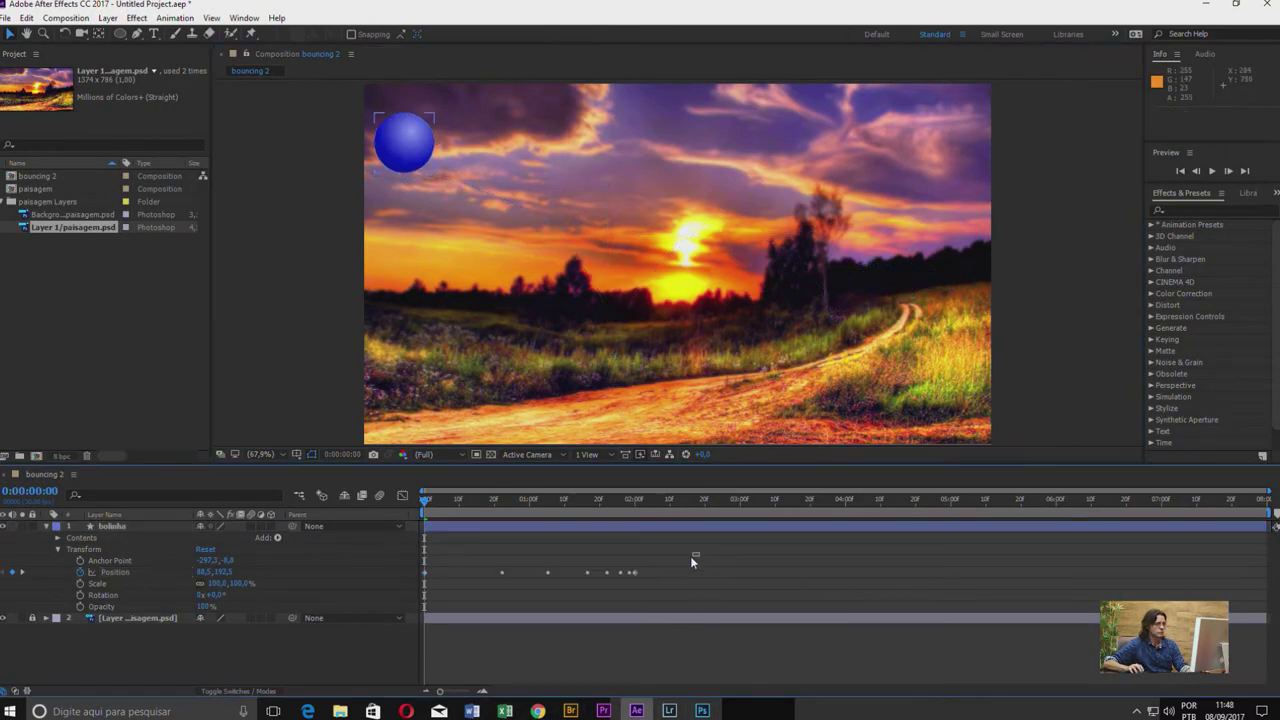
# - Select all Position keyframes and drag the whole motion path down-left onto the road
pyautogui.moveTo(690, 556); pyautogui.dragTo(428, 585)
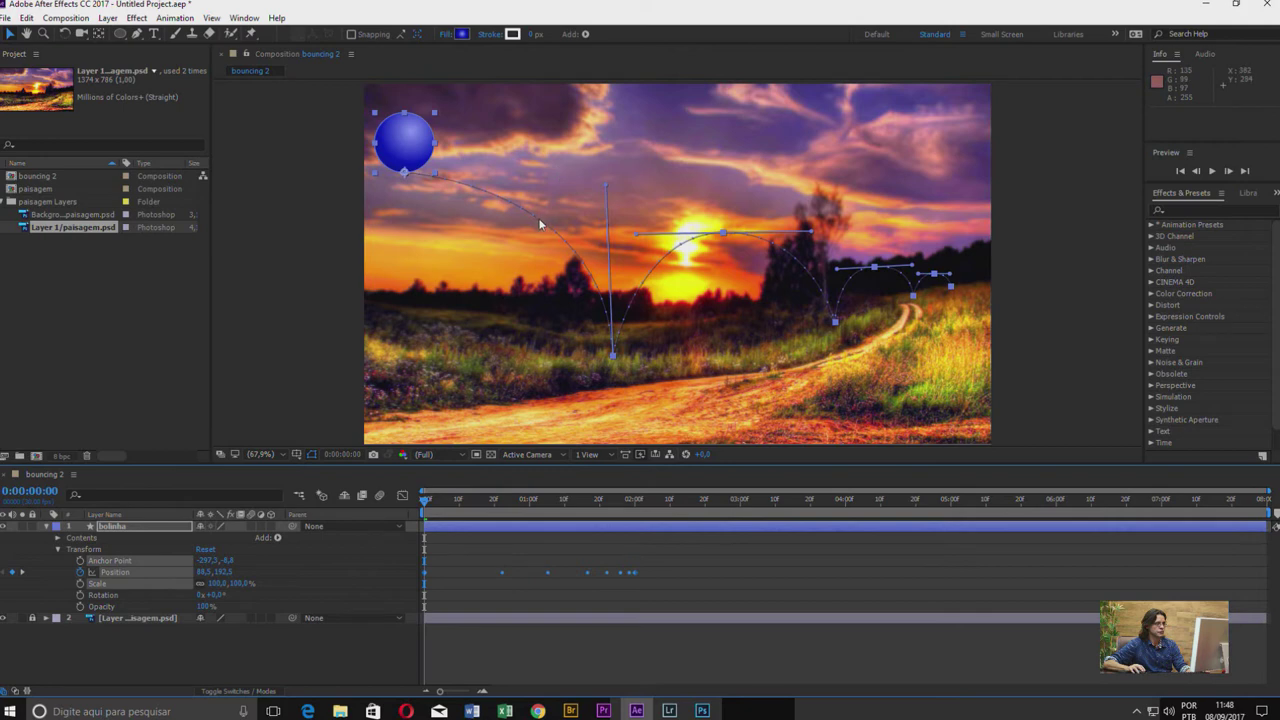
pyautogui.click(538, 222)
pyautogui.moveTo(668, 566)
pyautogui.mouseDown()
pyautogui.moveTo(410, 615)
pyautogui.moveTo(400, 590)
pyautogui.mouseUp()
pyautogui.moveTo(414, 153)
pyautogui.mouseDown()
pyautogui.moveTo(397, 175)
pyautogui.moveTo(324, 206)
pyautogui.moveTo(345, 210)
pyautogui.mouseUp()
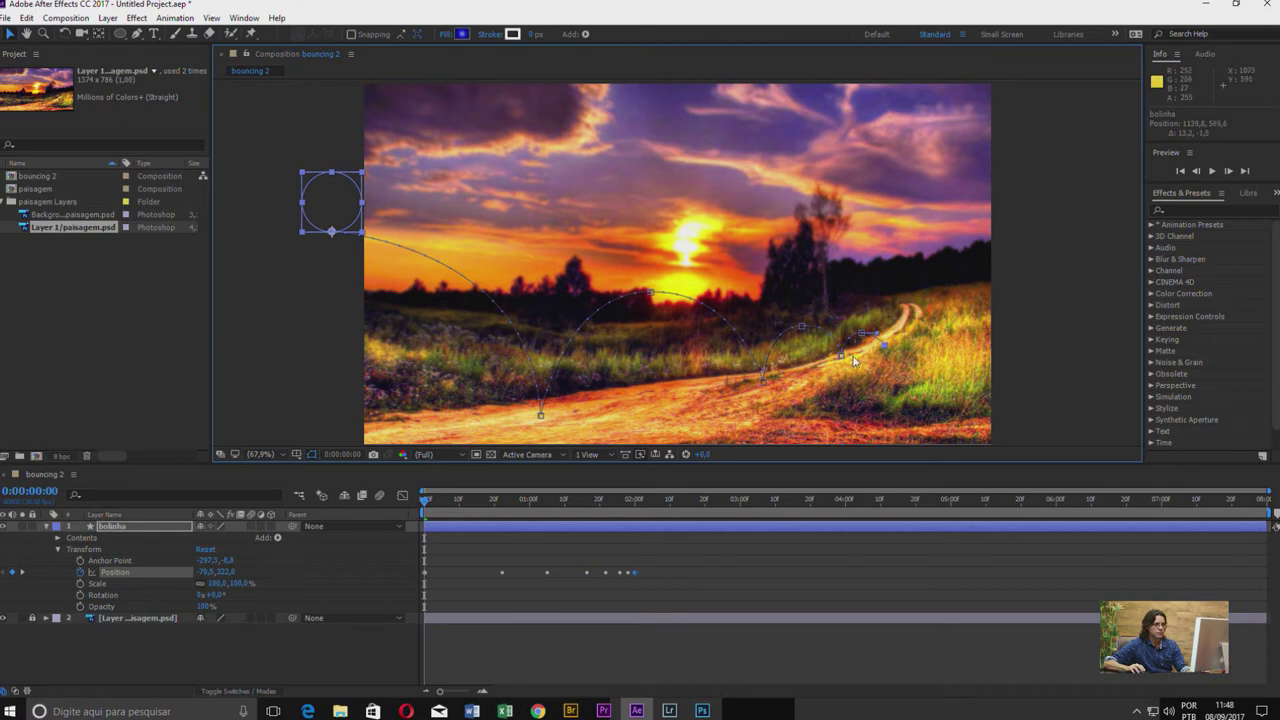
# - Inspect each bounce vertex along the motion path, then set the time near the animation's start
pyautogui.click(843, 360)
pyautogui.click(763, 381)
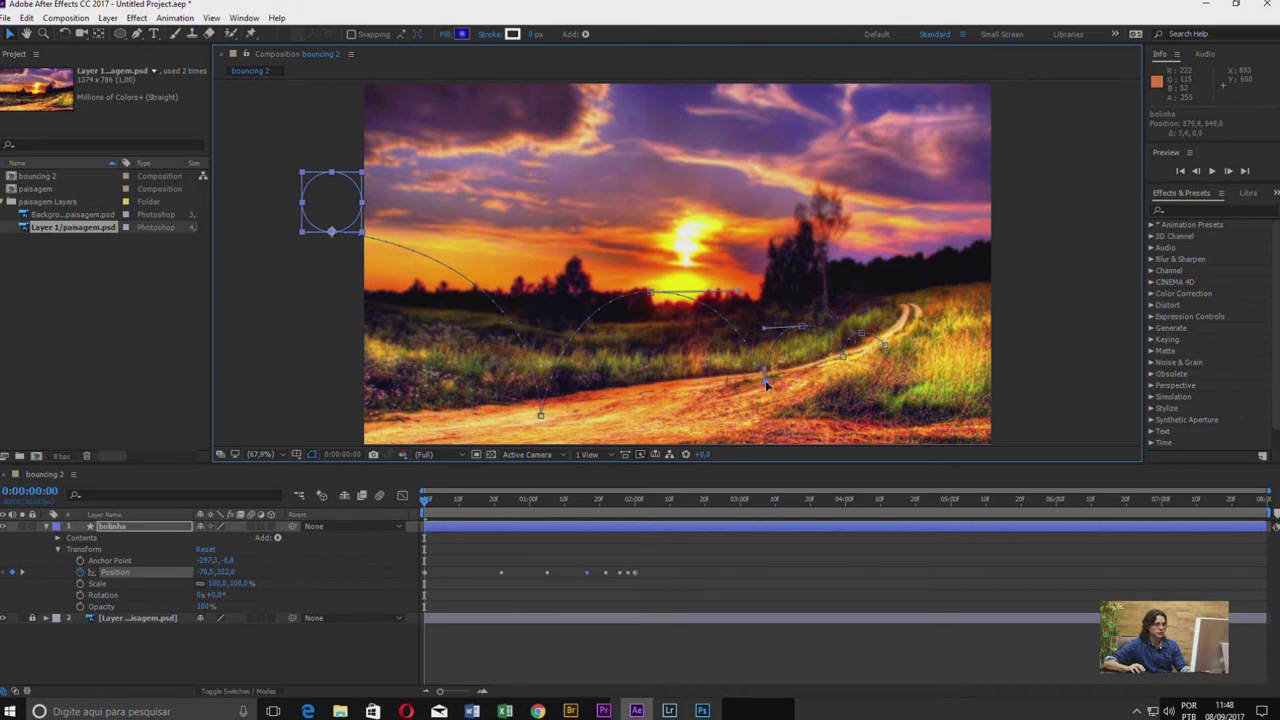
pyautogui.click(866, 333)
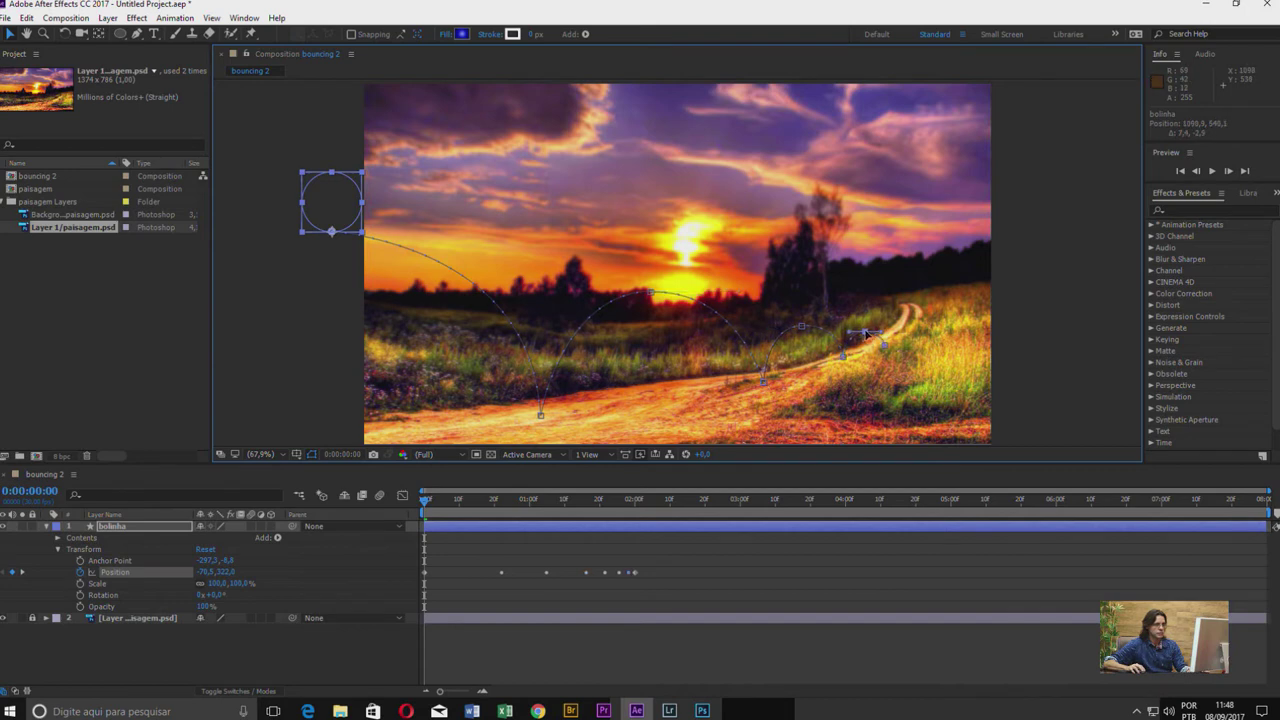
pyautogui.click(804, 327)
pyautogui.click(847, 357)
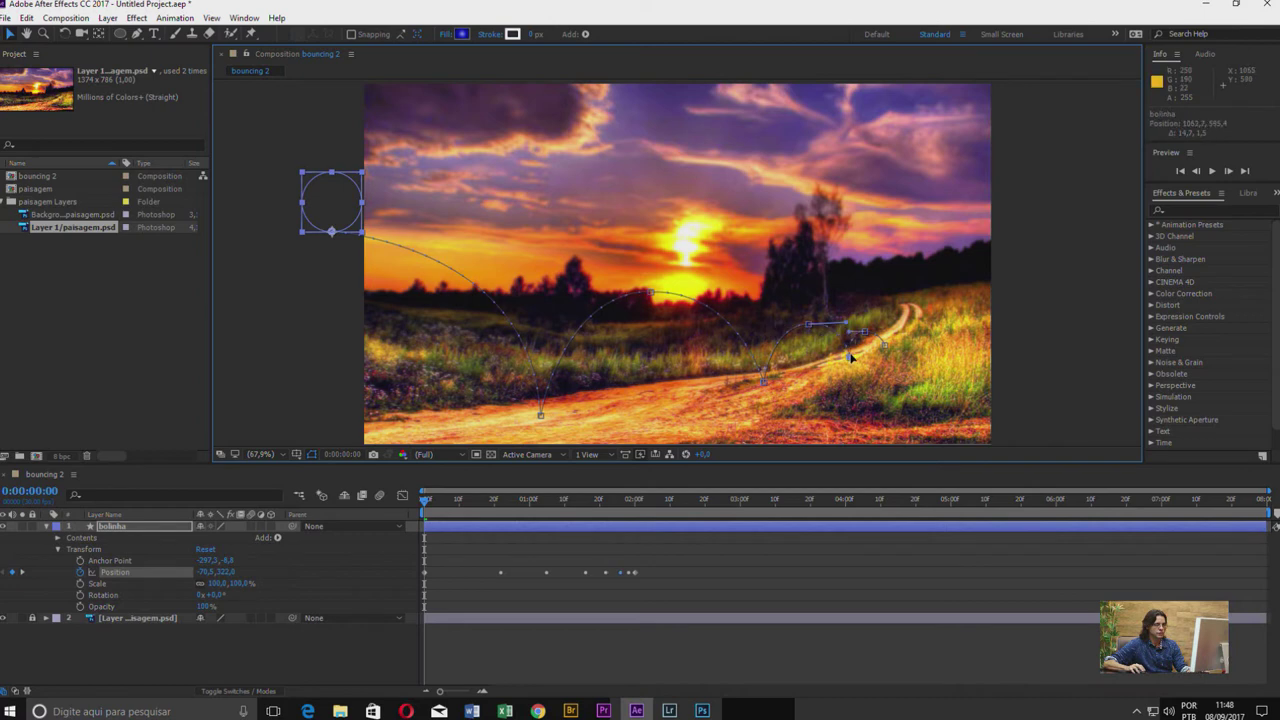
pyautogui.click(870, 331)
pyautogui.click(887, 348)
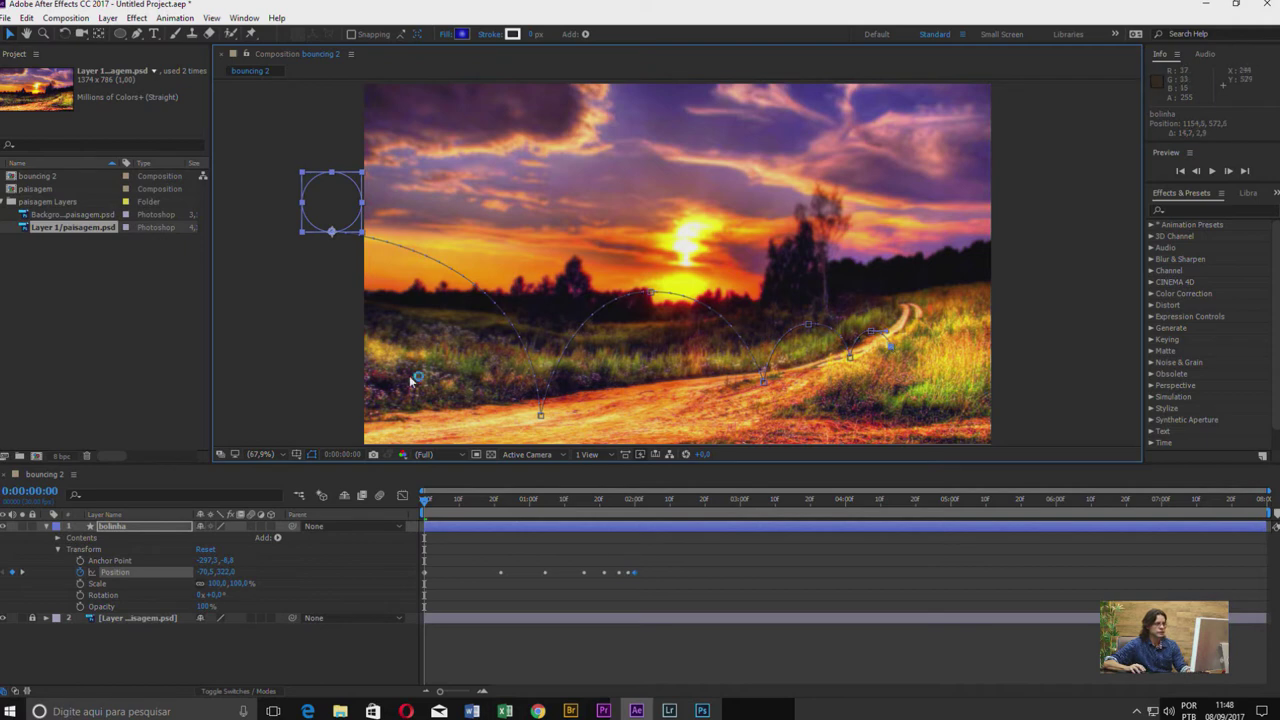
pyautogui.click(432, 500)
# - Scrub and preview the first second of the bounce, then return to frame 7
pyautogui.moveTo(435, 503)
pyautogui.mouseDown()
pyautogui.moveTo(556, 507)
pyautogui.moveTo(517, 510)
pyautogui.mouseUp()
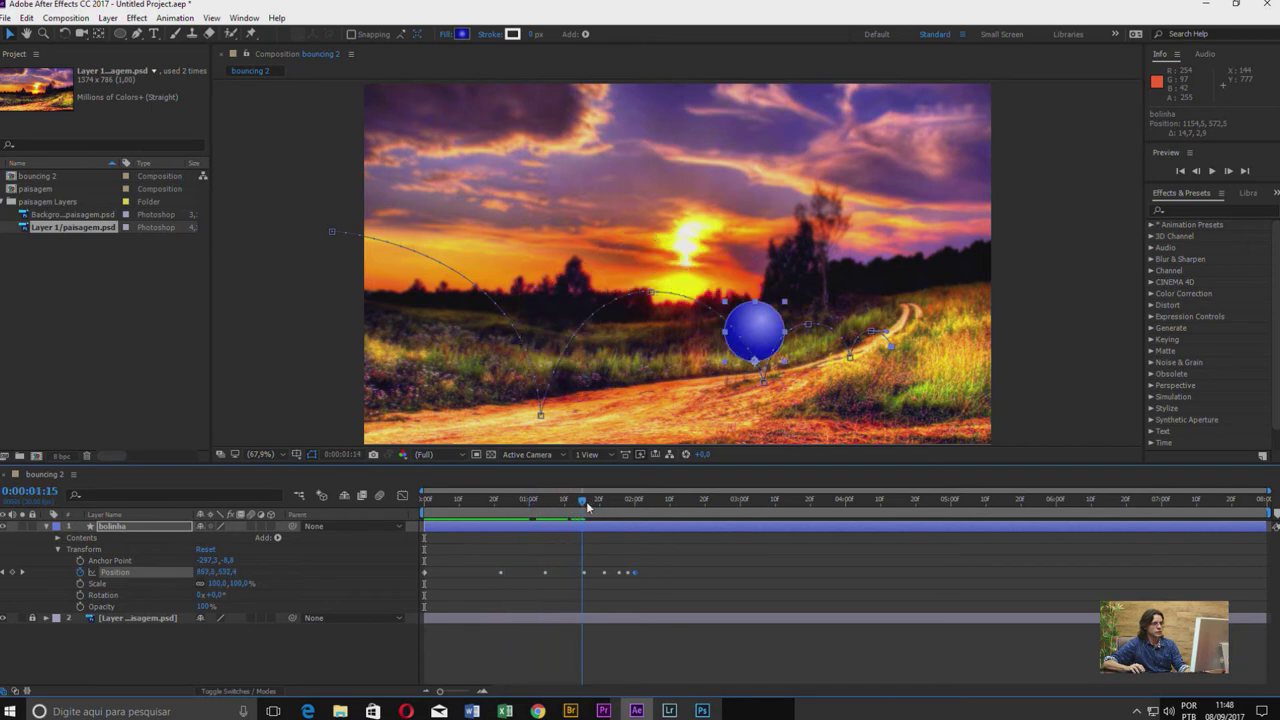
pyautogui.press('space')
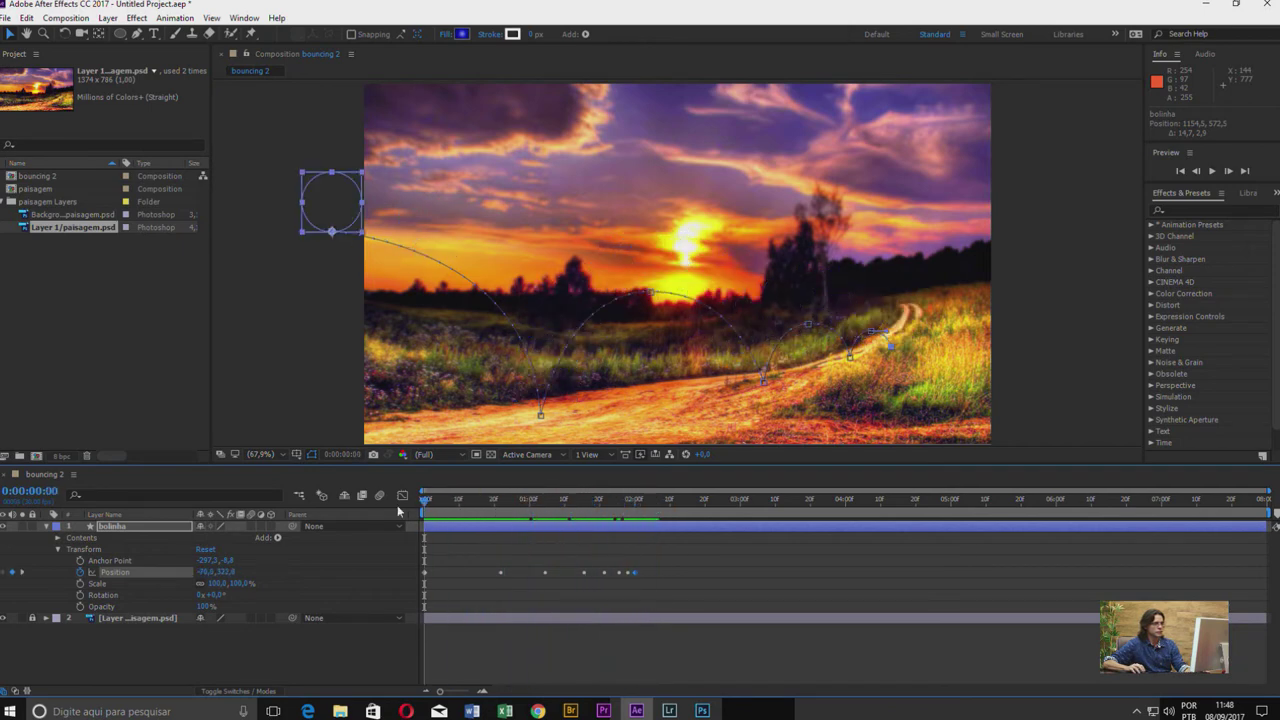
pyautogui.moveTo(519, 515); pyautogui.dragTo(449, 512)
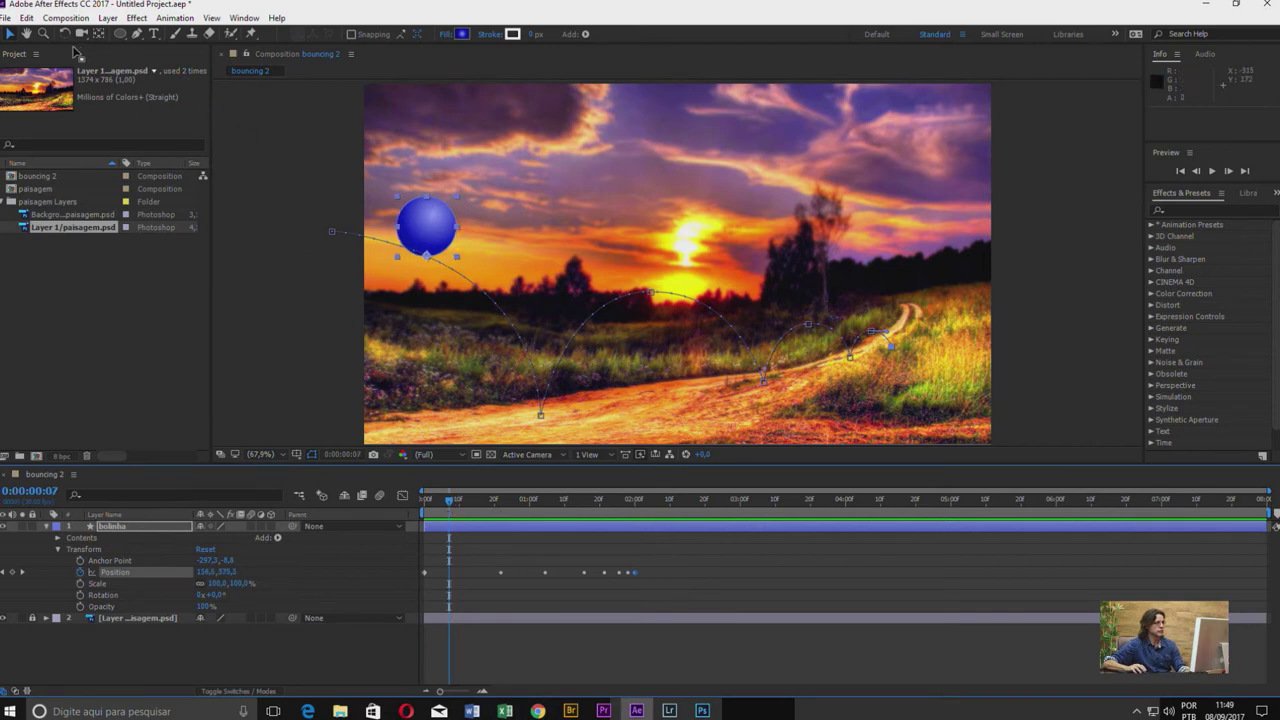
# - Move the first bounce vertex right and adjust its Bezier handles for a steeper drop, then preview
pyautogui.click(500, 572)
pyautogui.moveTo(541, 413); pyautogui.dragTo(557, 416)
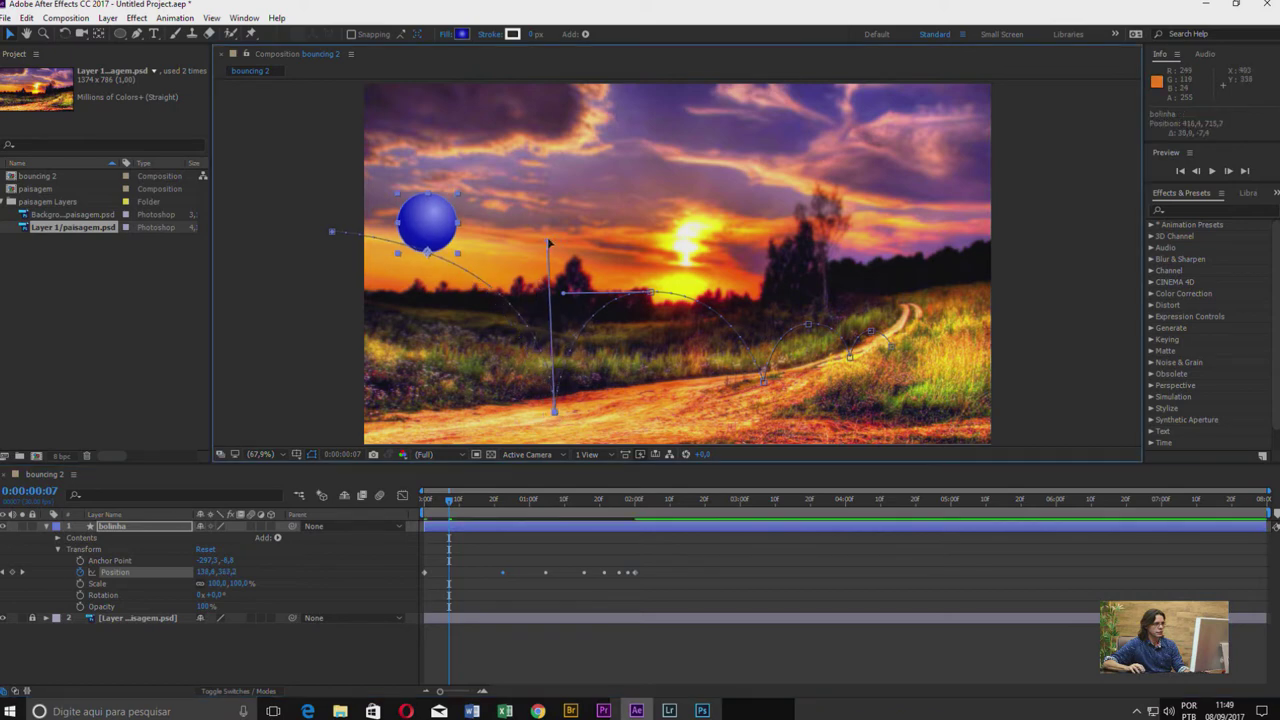
pyautogui.moveTo(547, 237); pyautogui.dragTo(509, 240)
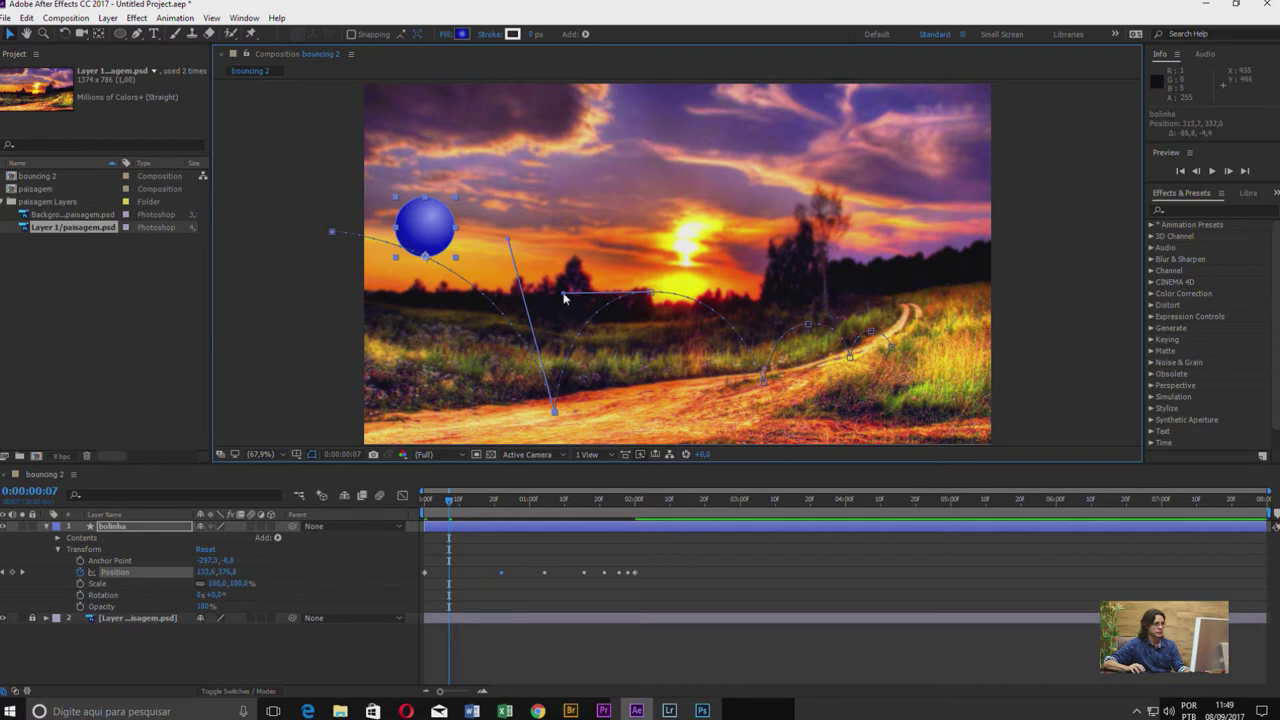
pyautogui.moveTo(566, 295); pyautogui.dragTo(580, 293)
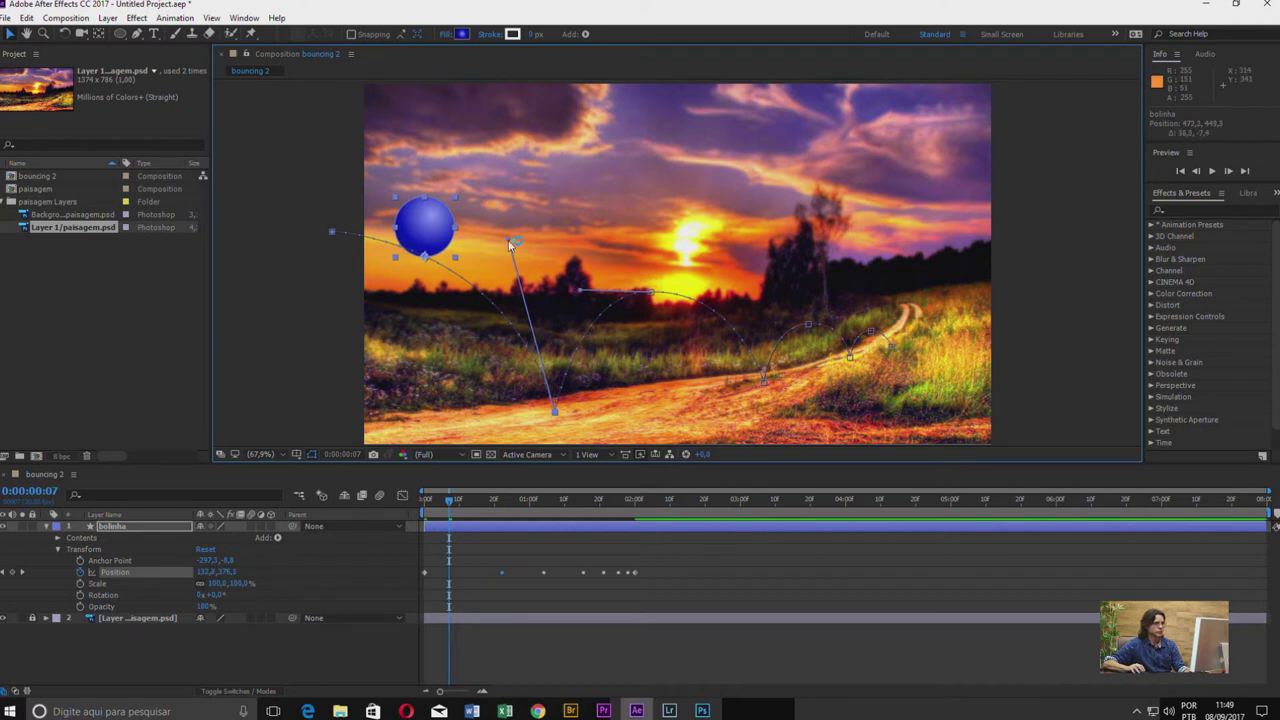
pyautogui.press('space')
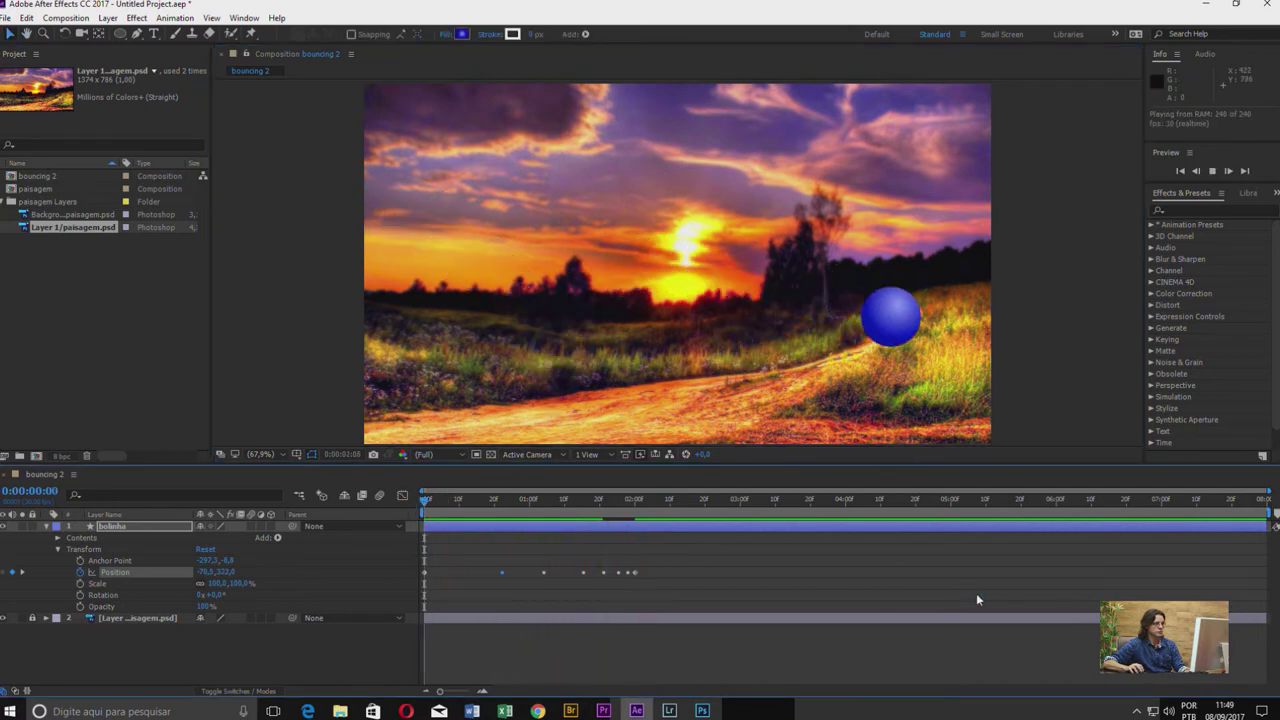
pyautogui.click(772, 531)
pyautogui.moveTo(686, 502); pyautogui.dragTo(415, 505)
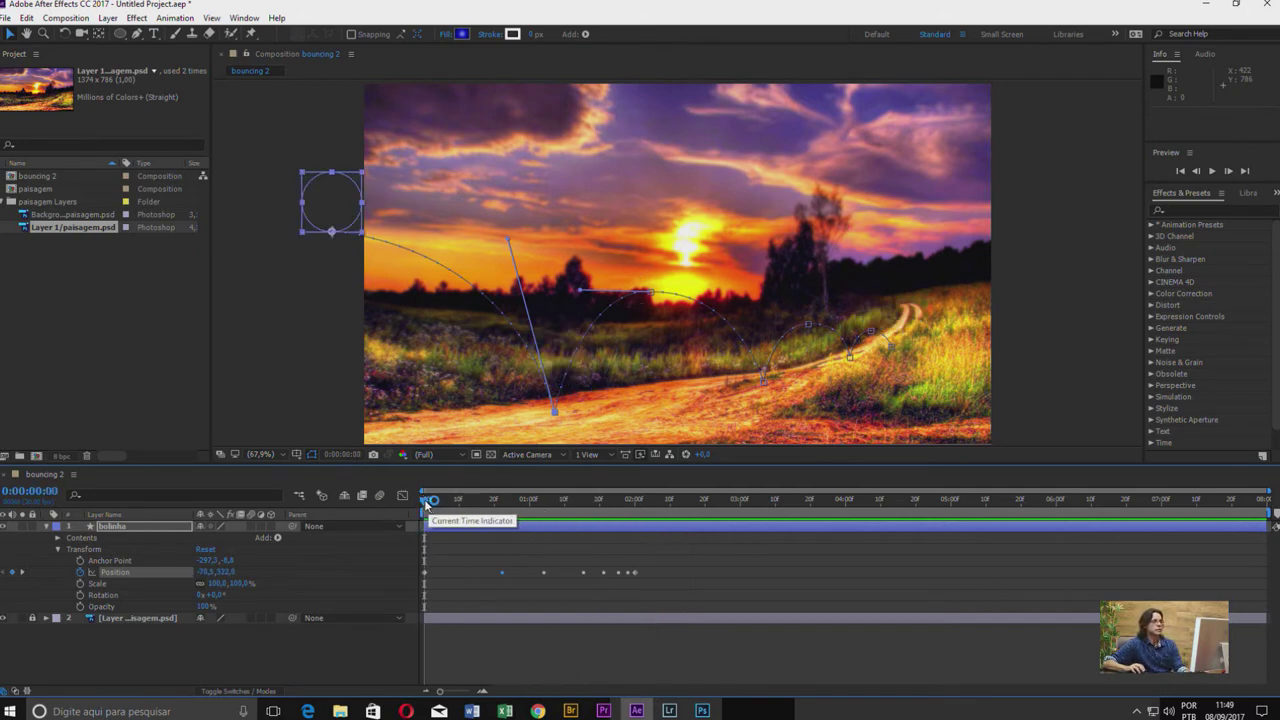
pyautogui.moveTo(423, 506); pyautogui.dragTo(504, 504)
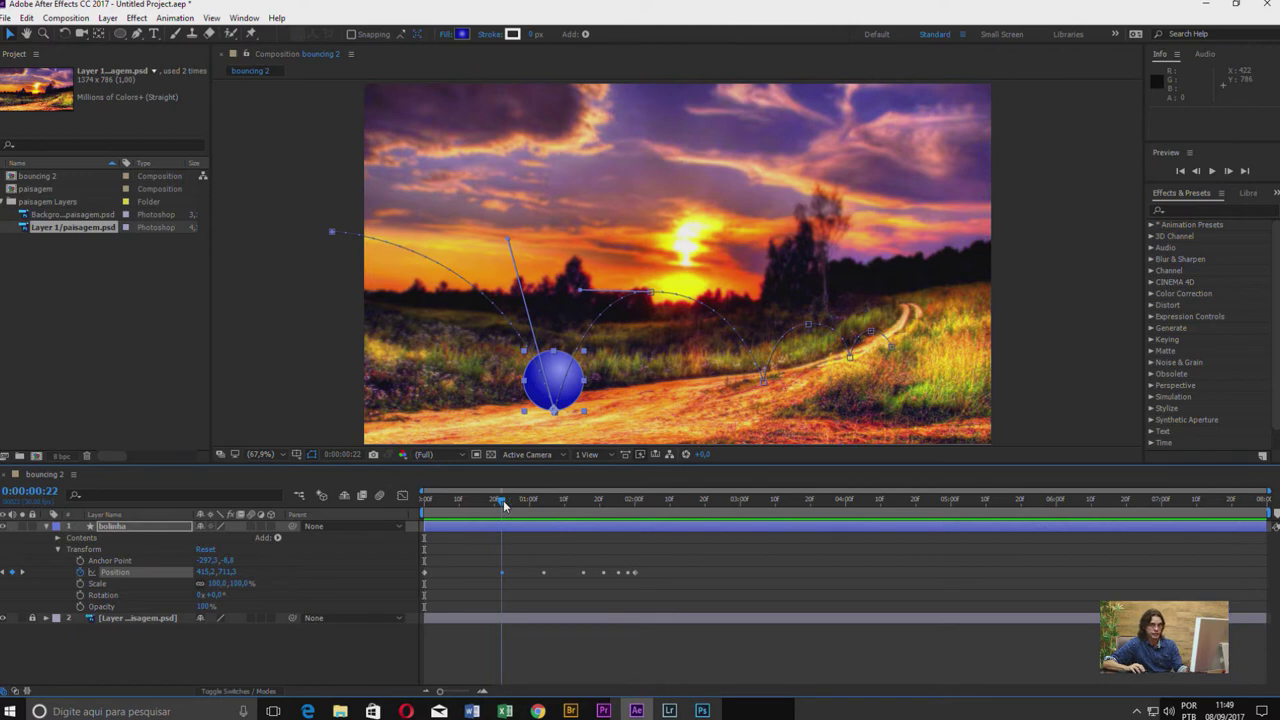
pyautogui.moveTo(504, 504); pyautogui.dragTo(488, 510)
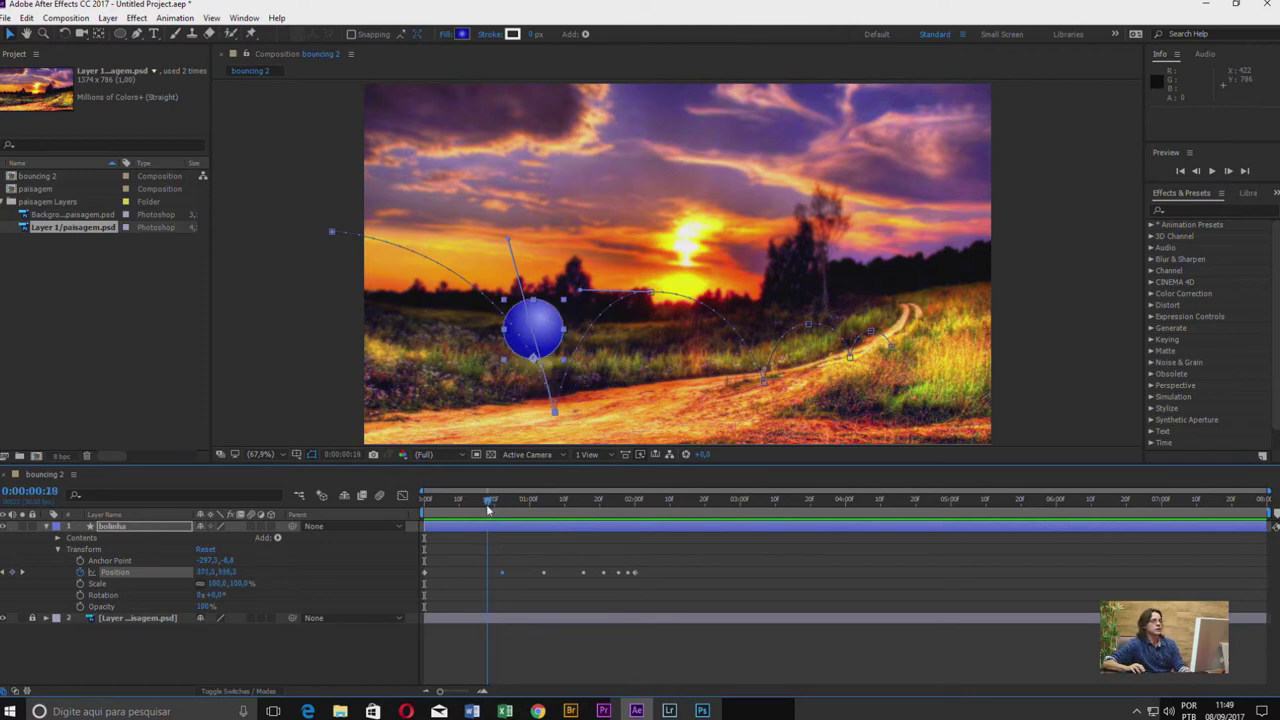
pyautogui.press('space')
pyautogui.press('Home')
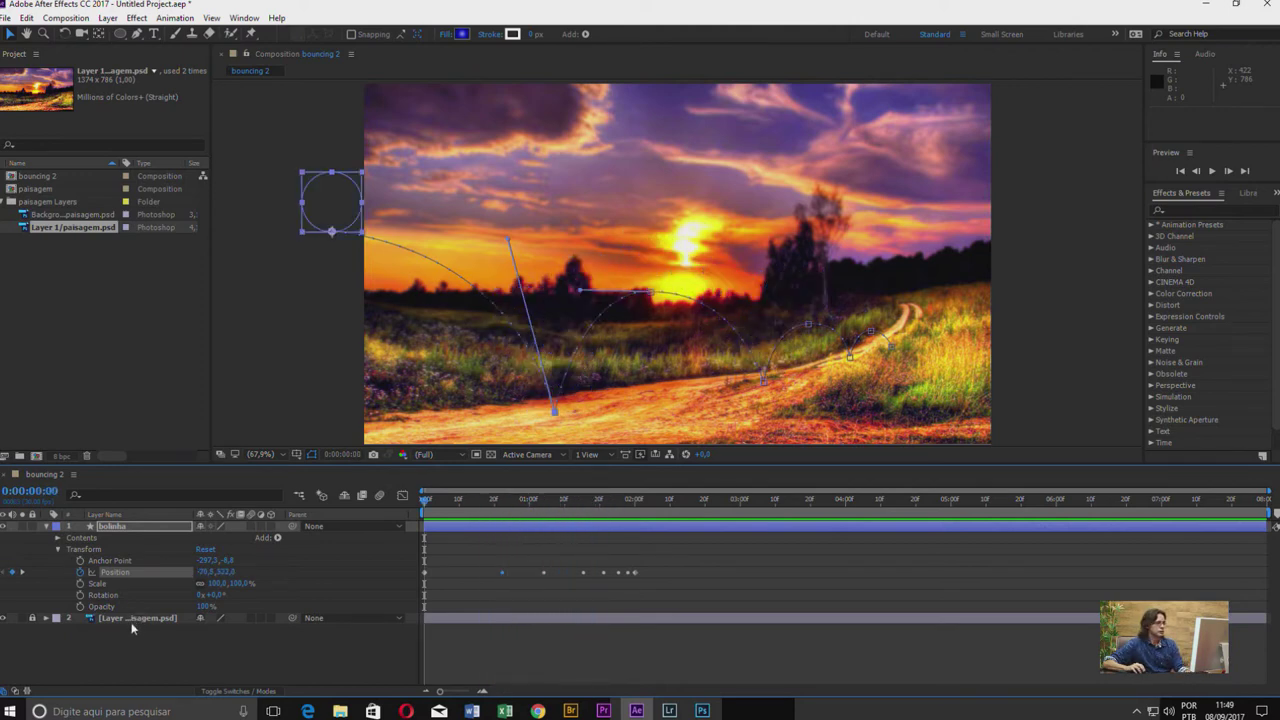
pyautogui.click(98, 583)
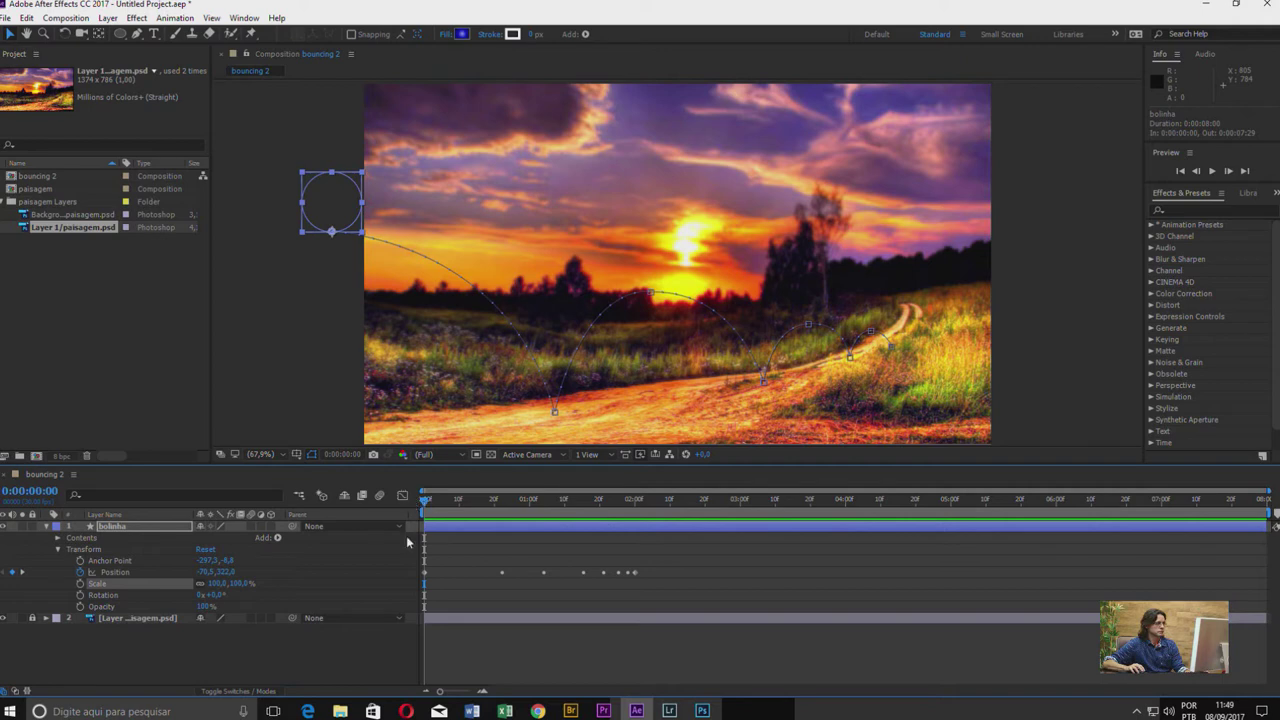
pyautogui.click(80, 583)
pyautogui.click(522, 499)
pyautogui.moveTo(561, 503); pyautogui.dragTo(635, 499)
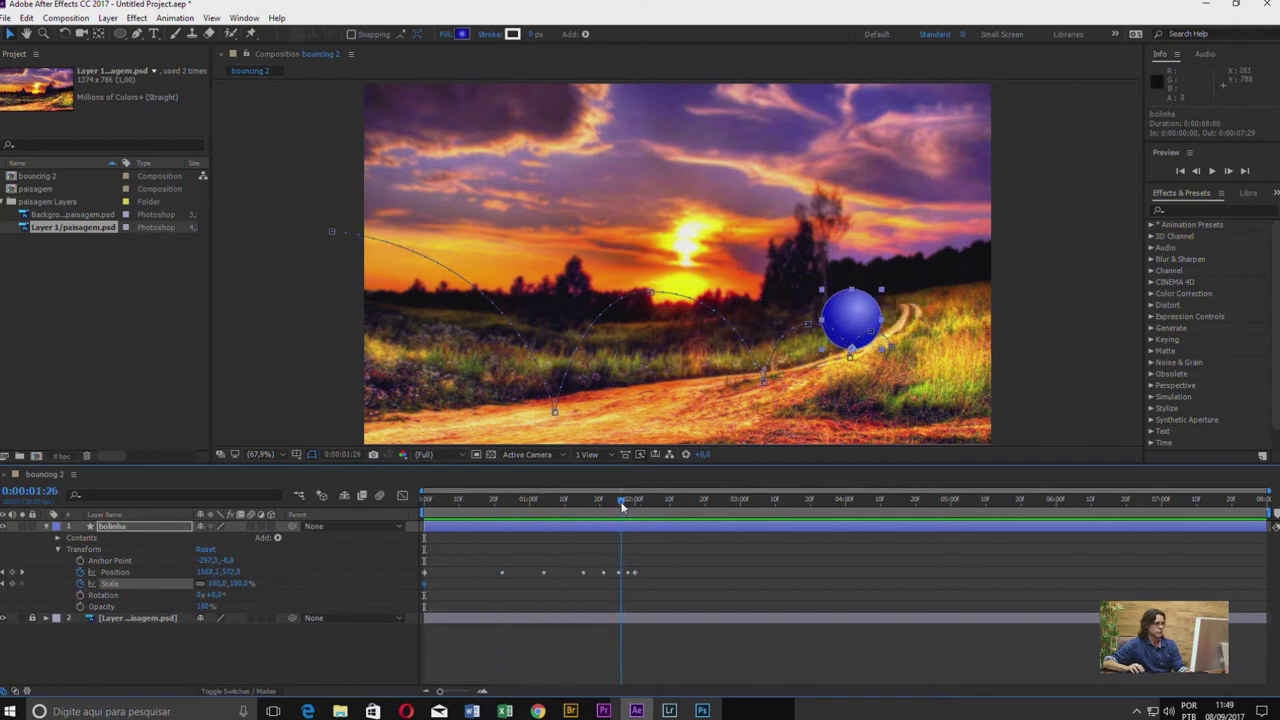
pyautogui.moveTo(222, 583)
pyautogui.mouseDown()
pyautogui.moveTo(240, 585)
pyautogui.moveTo(228, 594)
pyautogui.mouseUp()
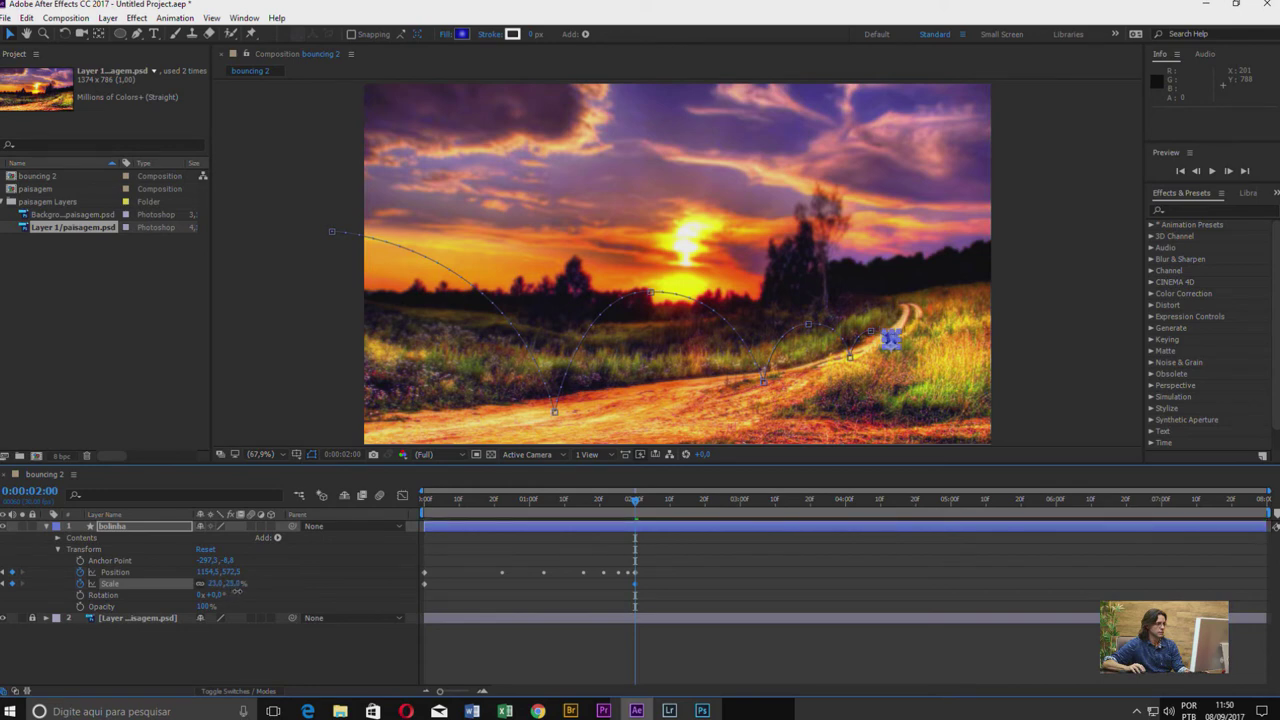
pyautogui.press('space')
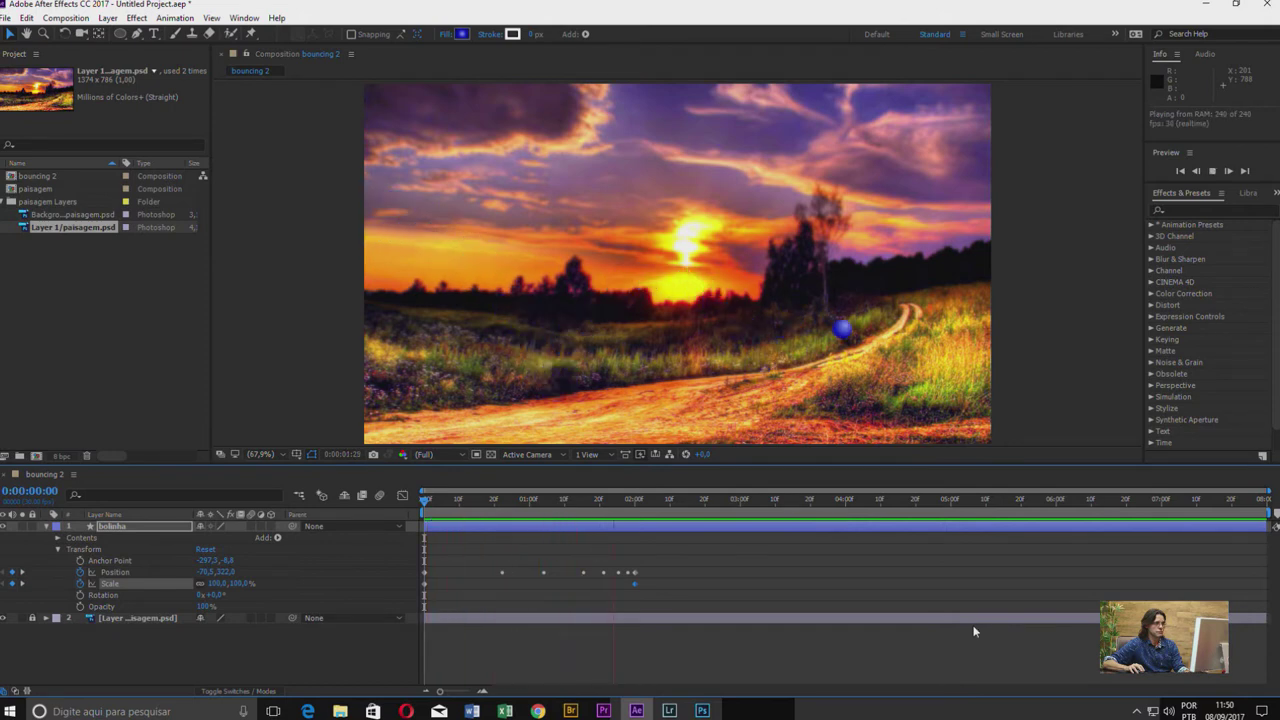
pyautogui.press('space')
pyautogui.press('space')
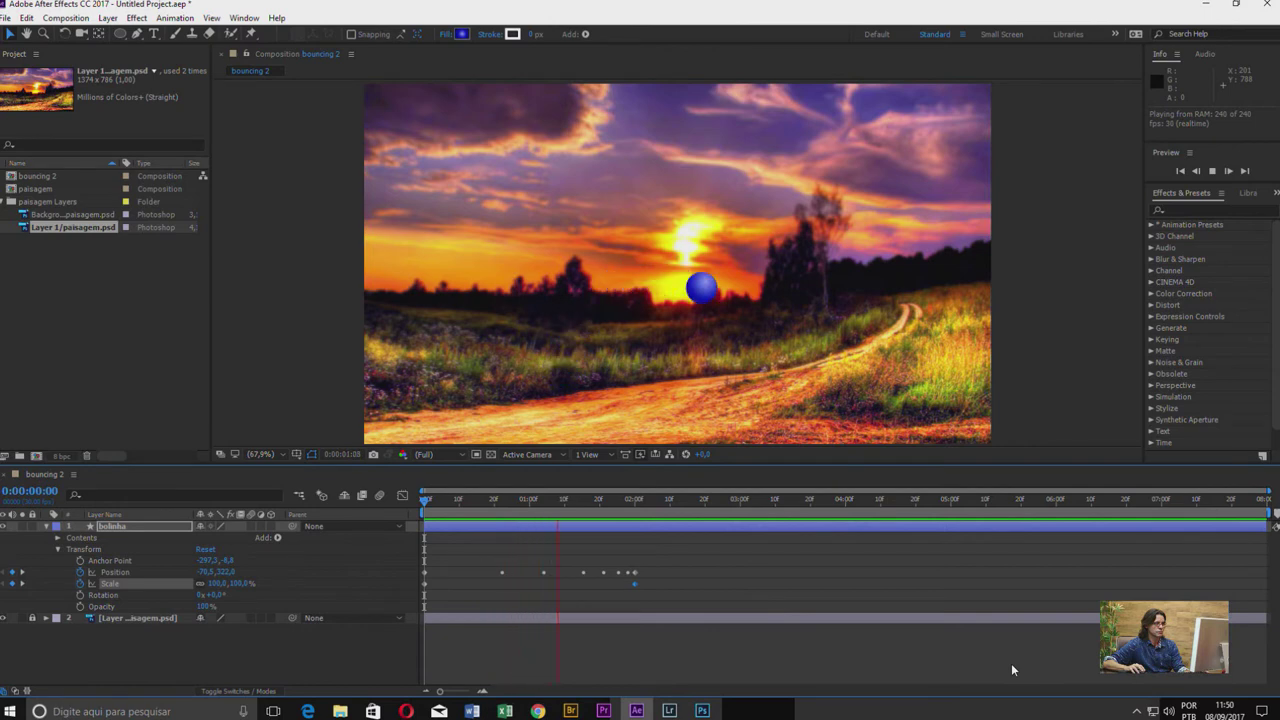
pyautogui.press('space')
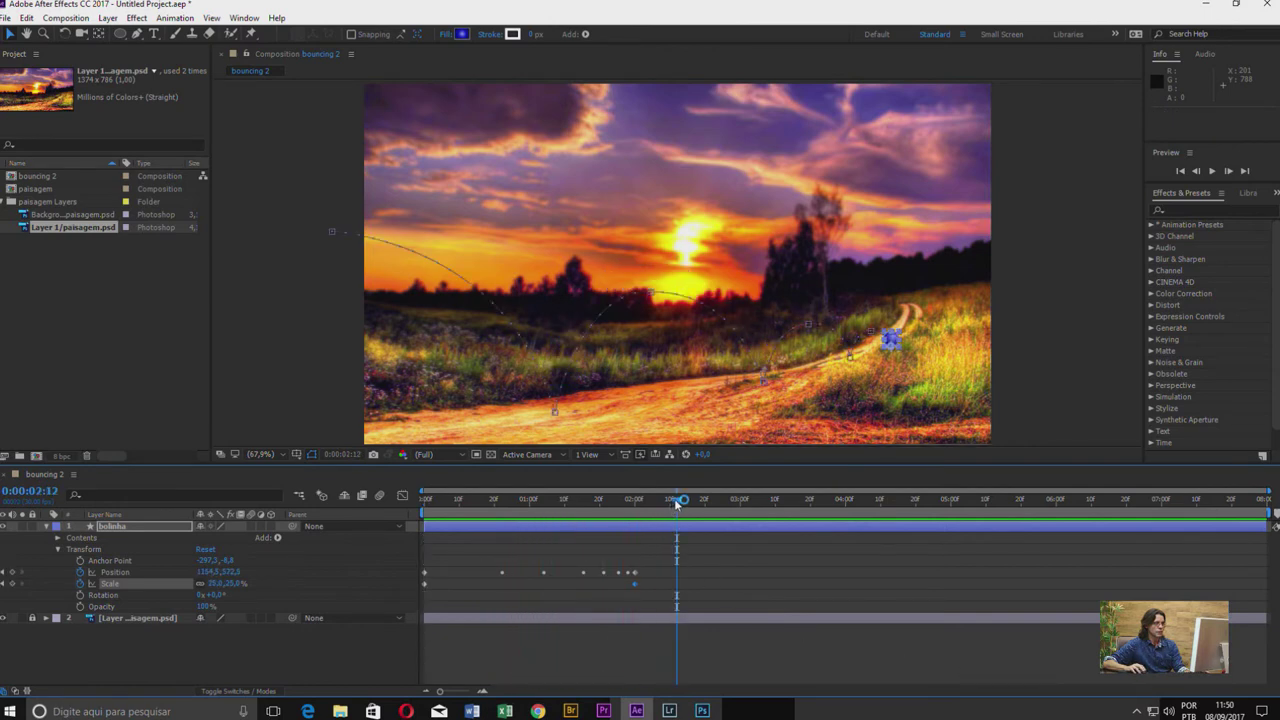
pyautogui.moveTo(678, 500)
pyautogui.mouseDown()
pyautogui.moveTo(487, 525)
pyautogui.moveTo(609, 528)
pyautogui.moveTo(419, 535)
pyautogui.mouseUp()
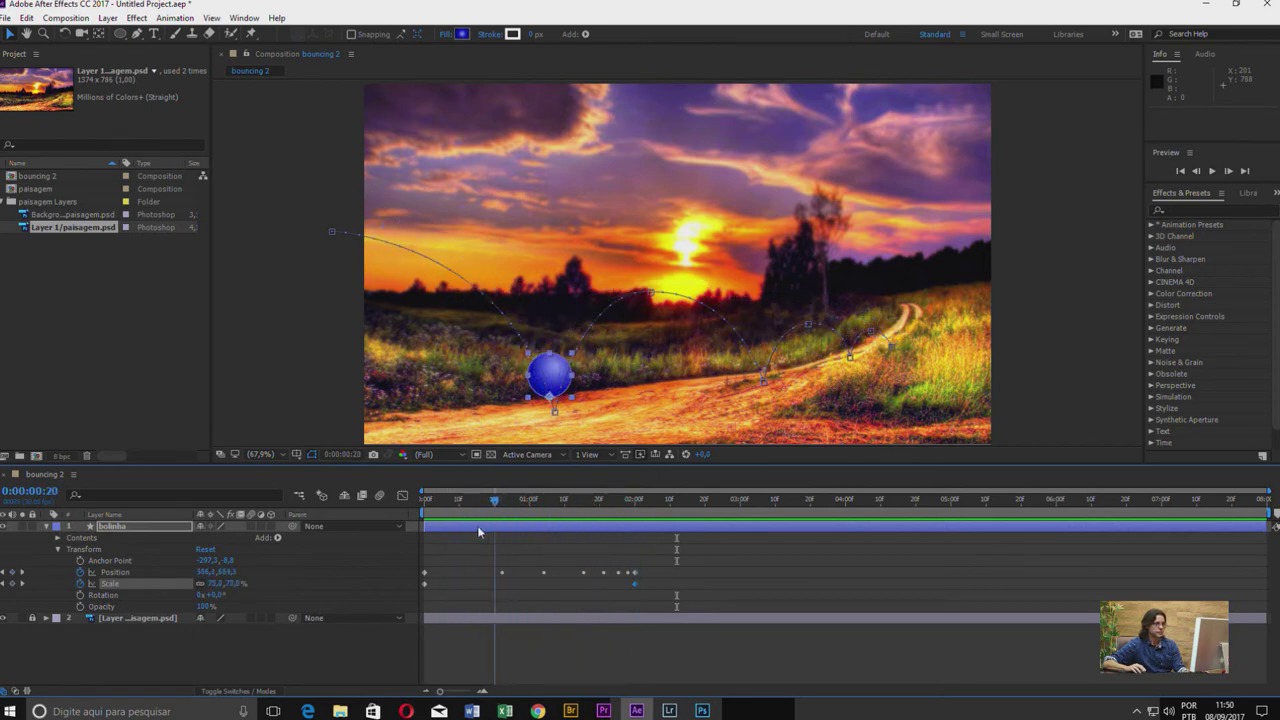
pyautogui.press('space')
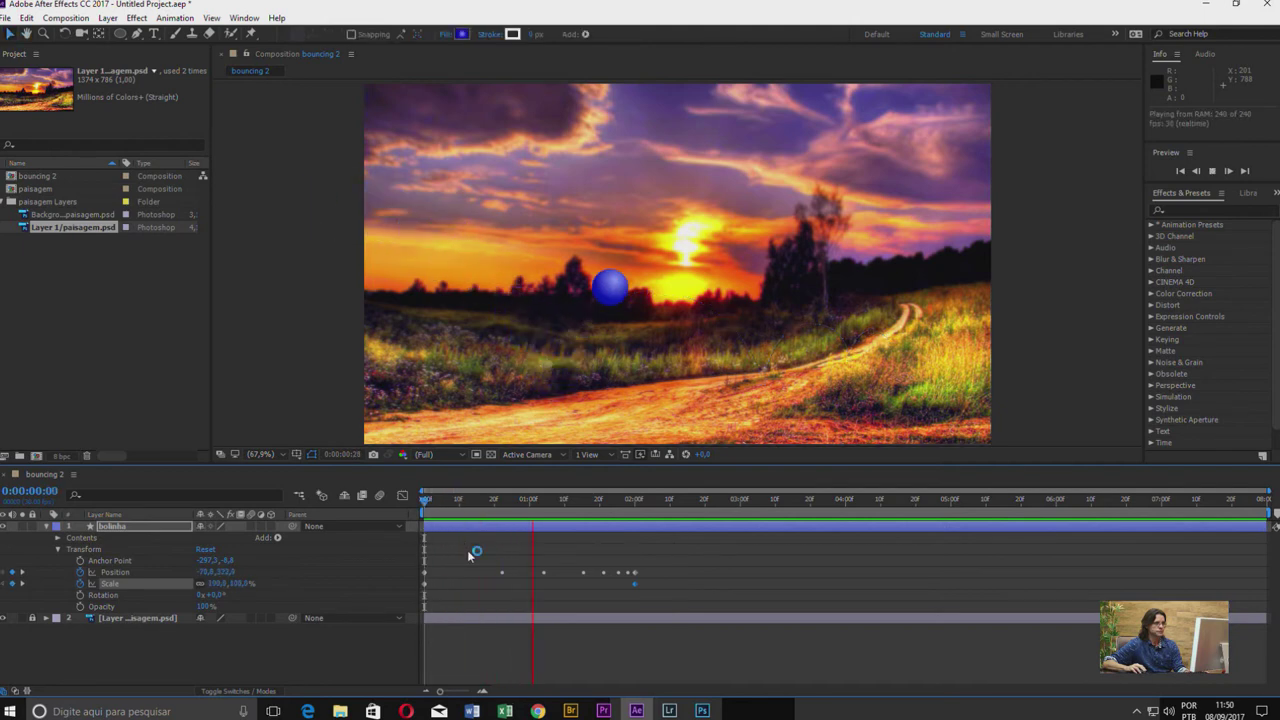
pyautogui.moveTo(597, 502); pyautogui.dragTo(500, 517)
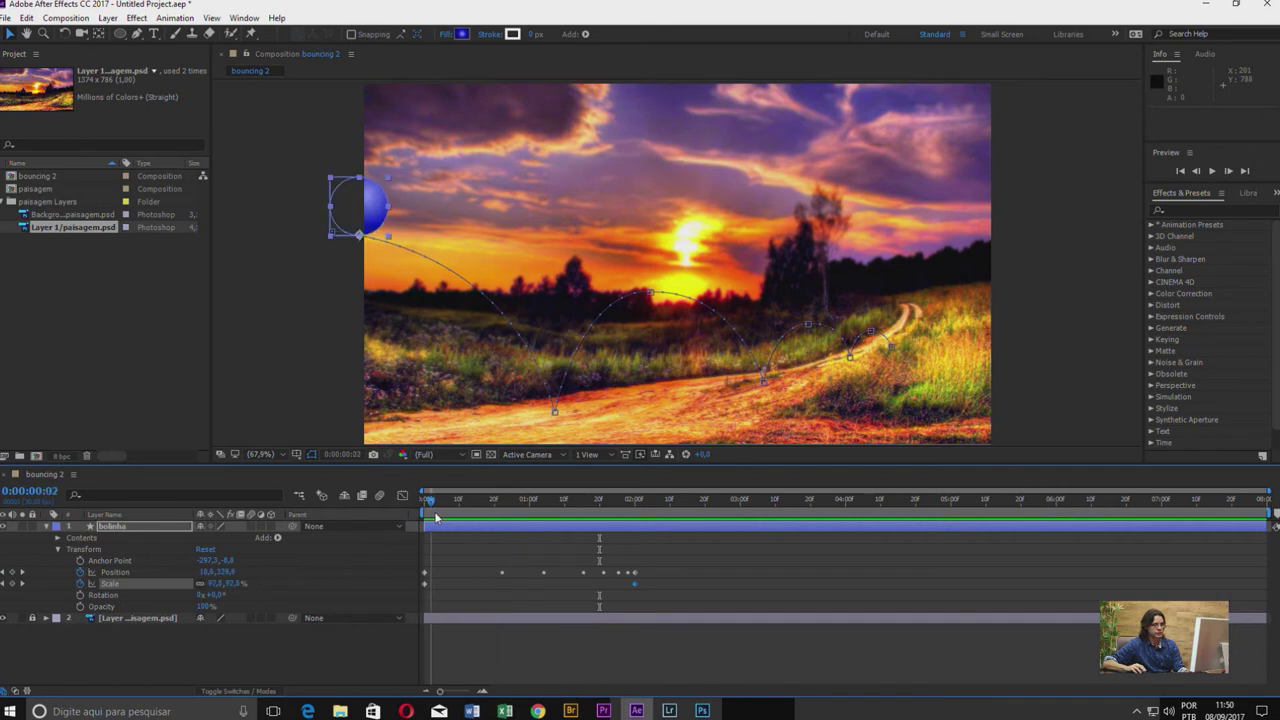
pyautogui.moveTo(500, 517); pyautogui.dragTo(480, 513)
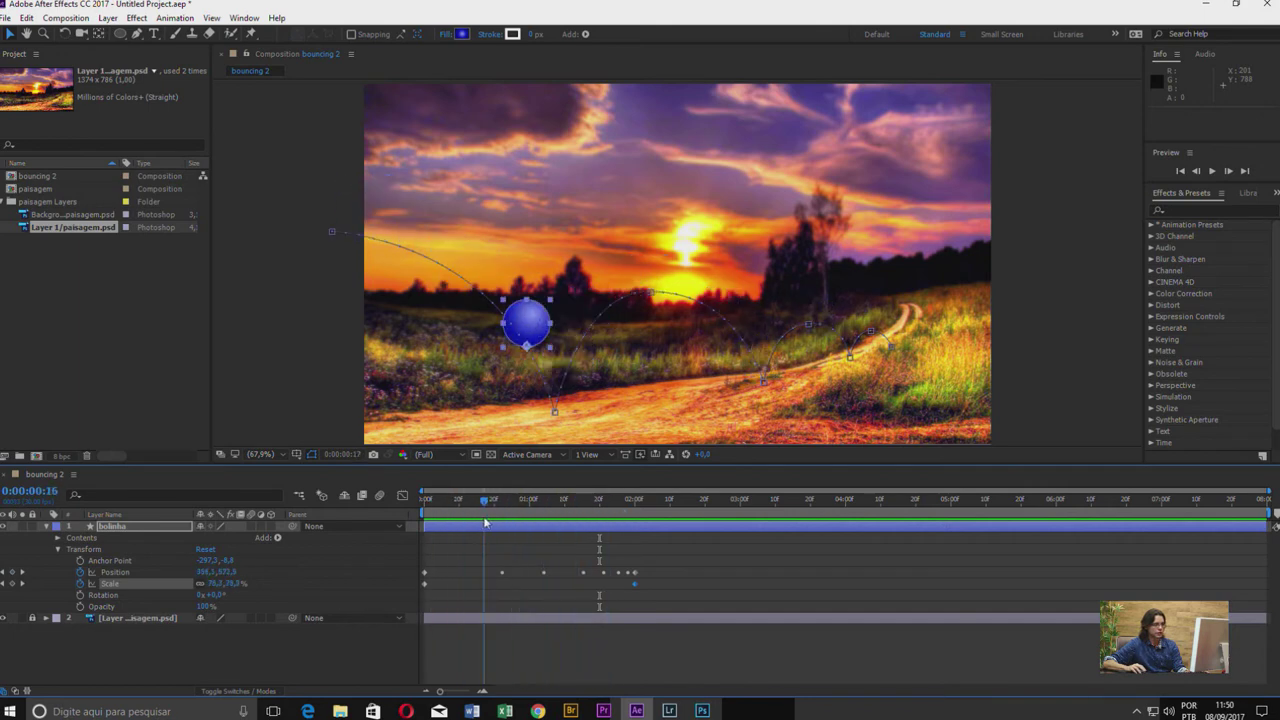
pyautogui.click(634, 572)
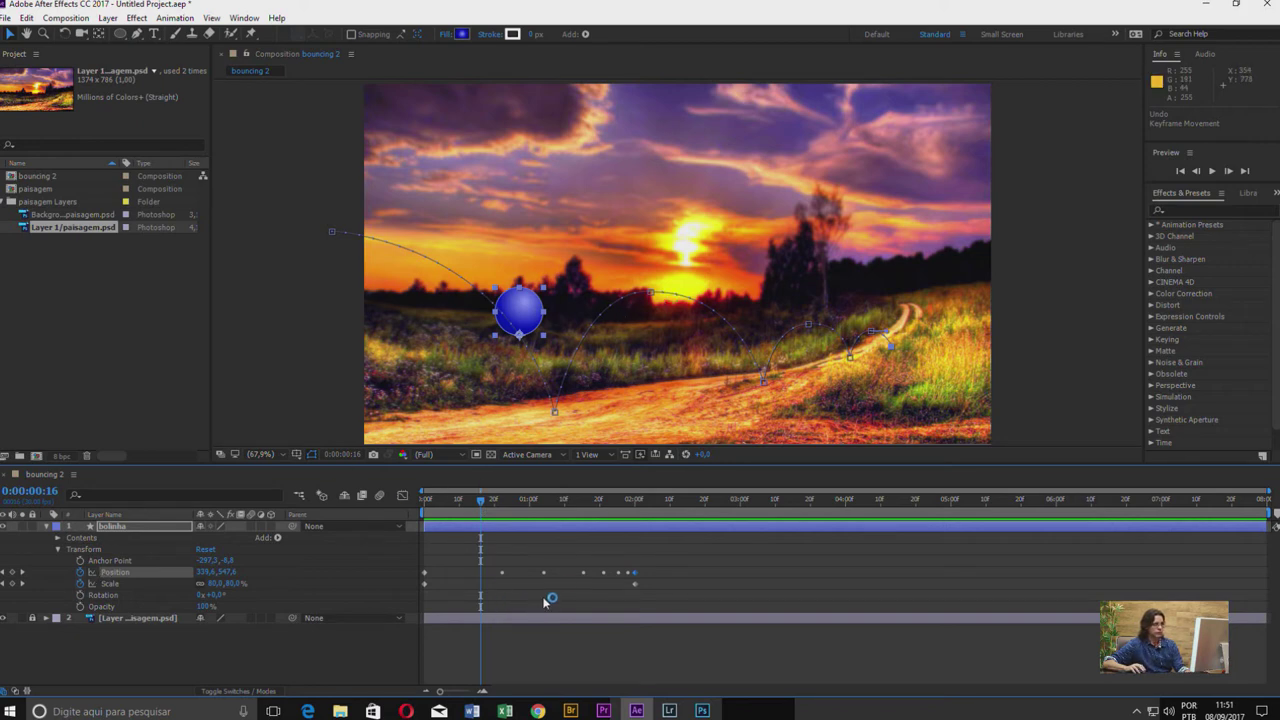
# - Drag the later Position keyframes rightward to spread them out and move the final Scale keyframe to match
pyautogui.moveTo(545, 572)
pyautogui.mouseDown()
pyautogui.moveTo(529, 575)
pyautogui.moveTo(543, 579)
pyautogui.mouseUp()
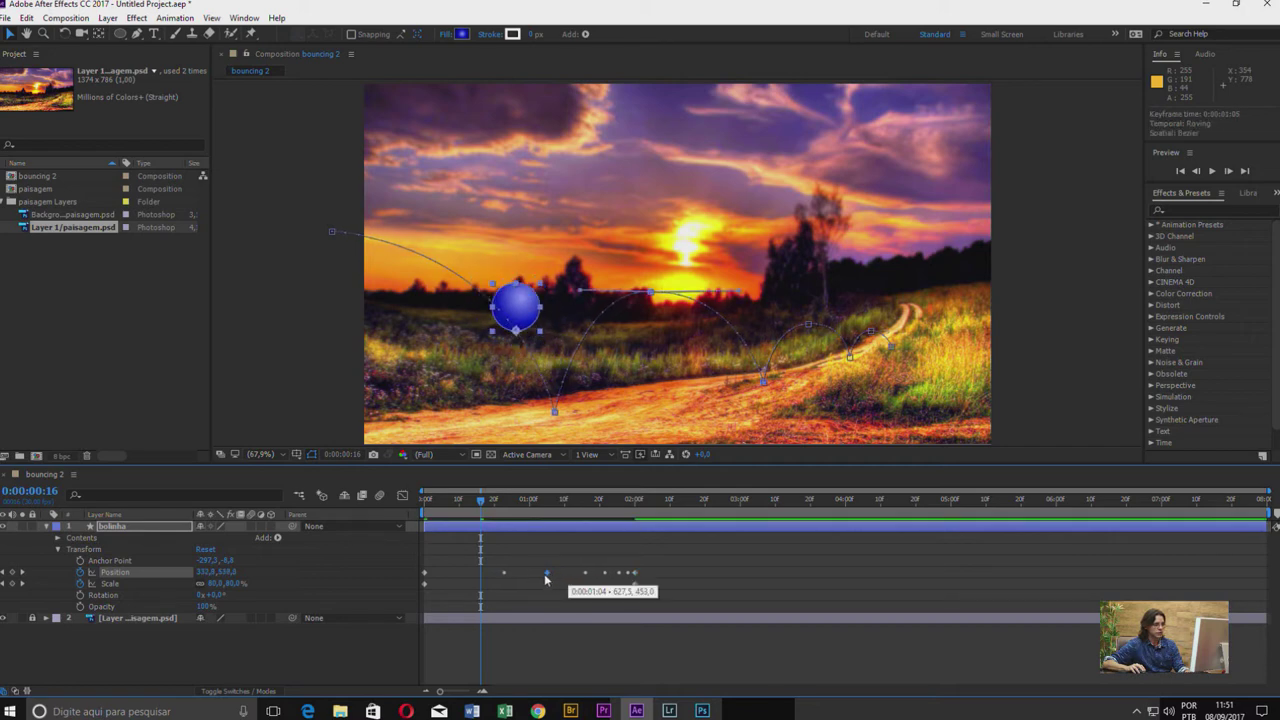
pyautogui.click(501, 573)
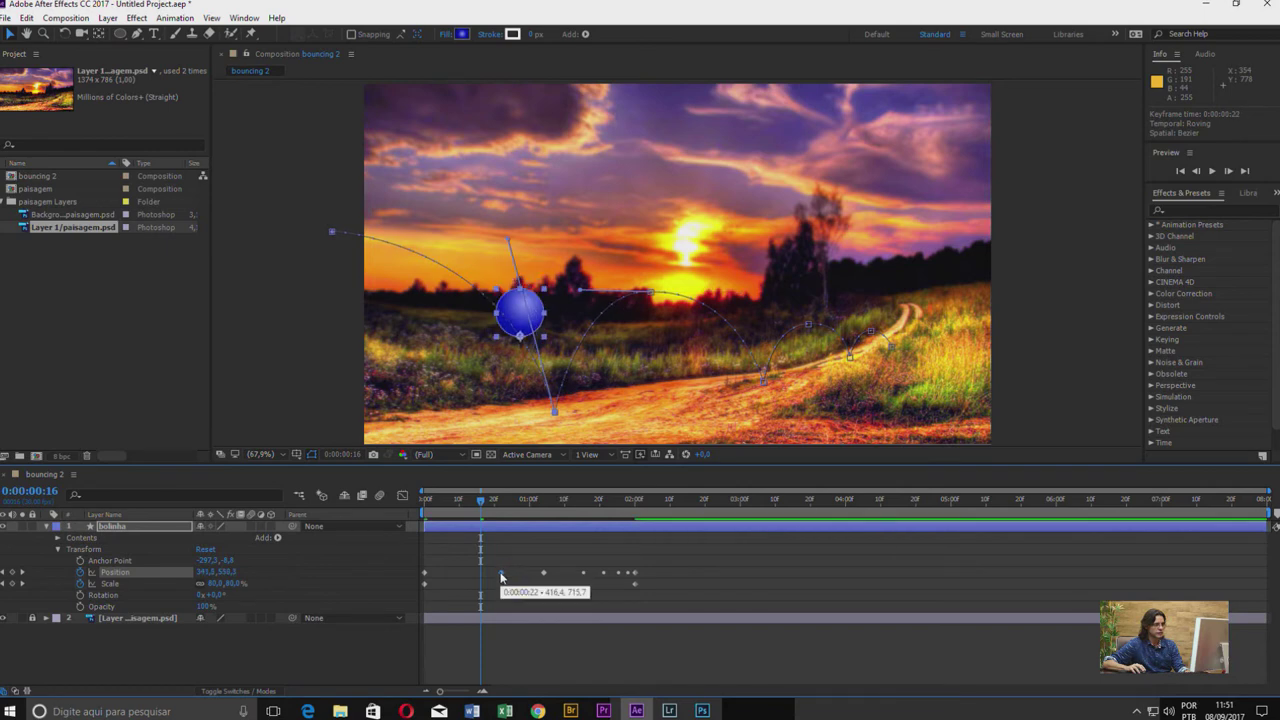
pyautogui.moveTo(585, 577)
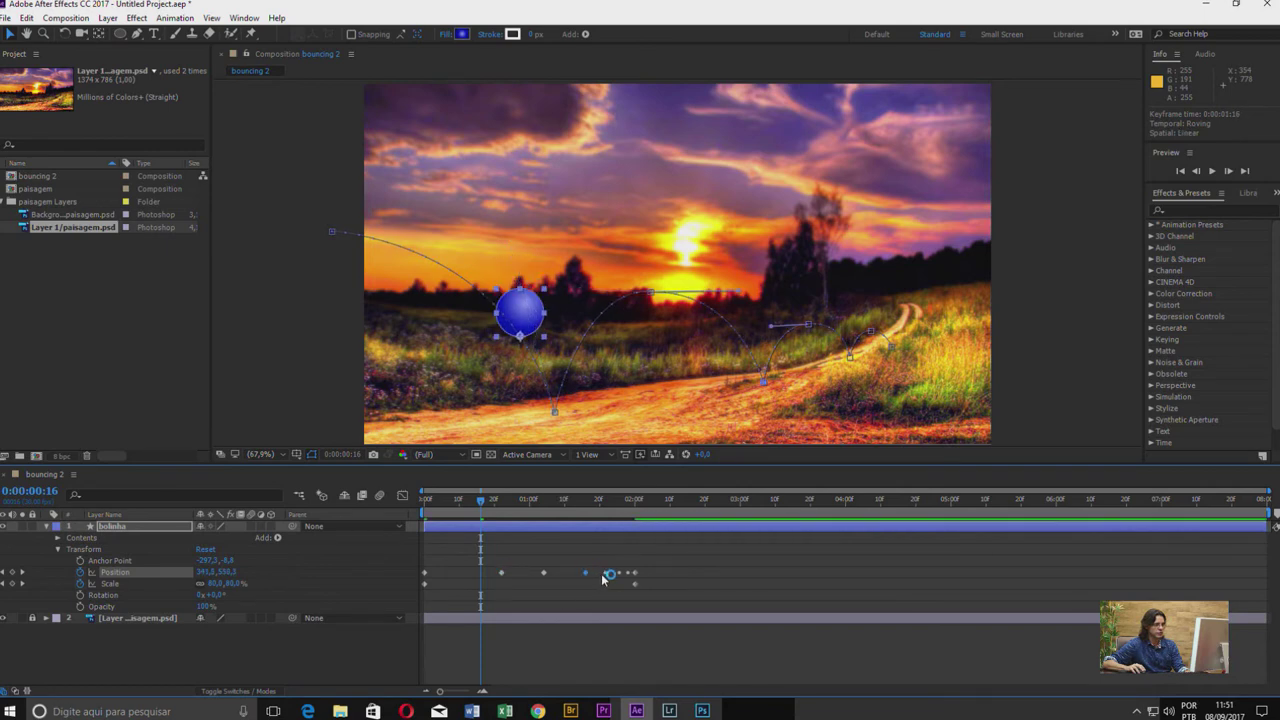
pyautogui.click(607, 574)
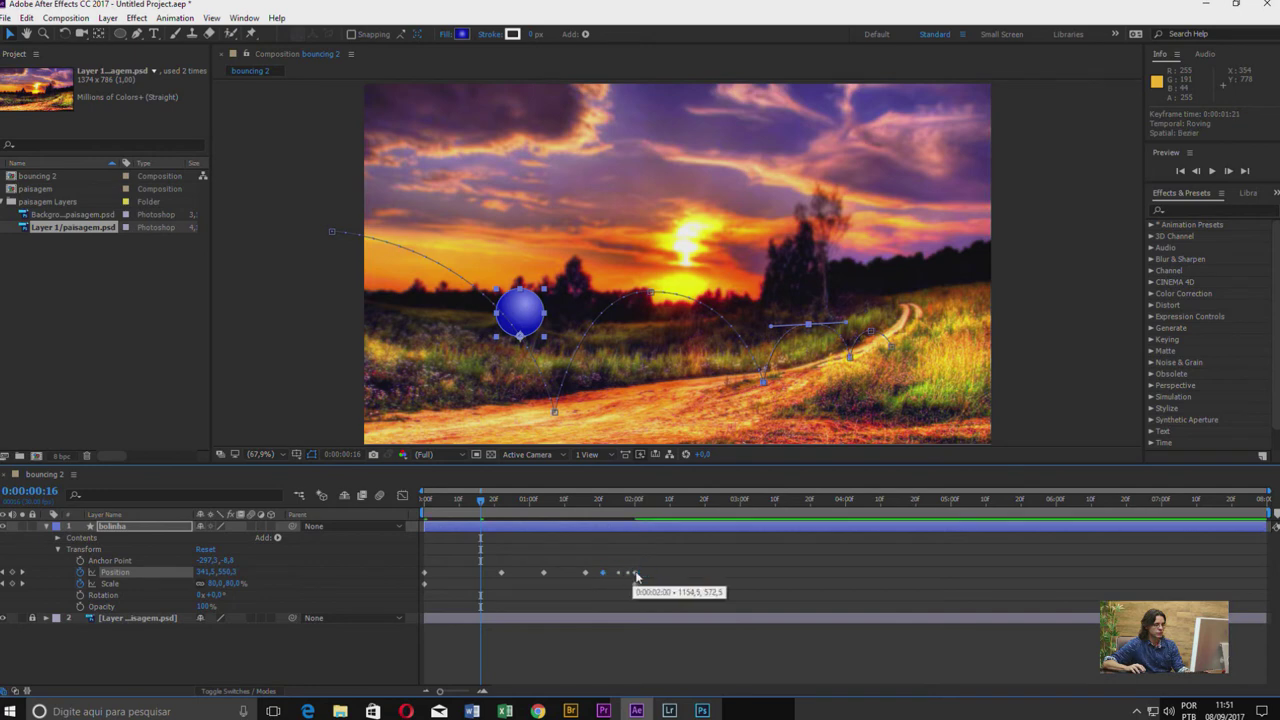
pyautogui.moveTo(634, 574); pyautogui.dragTo(646, 578)
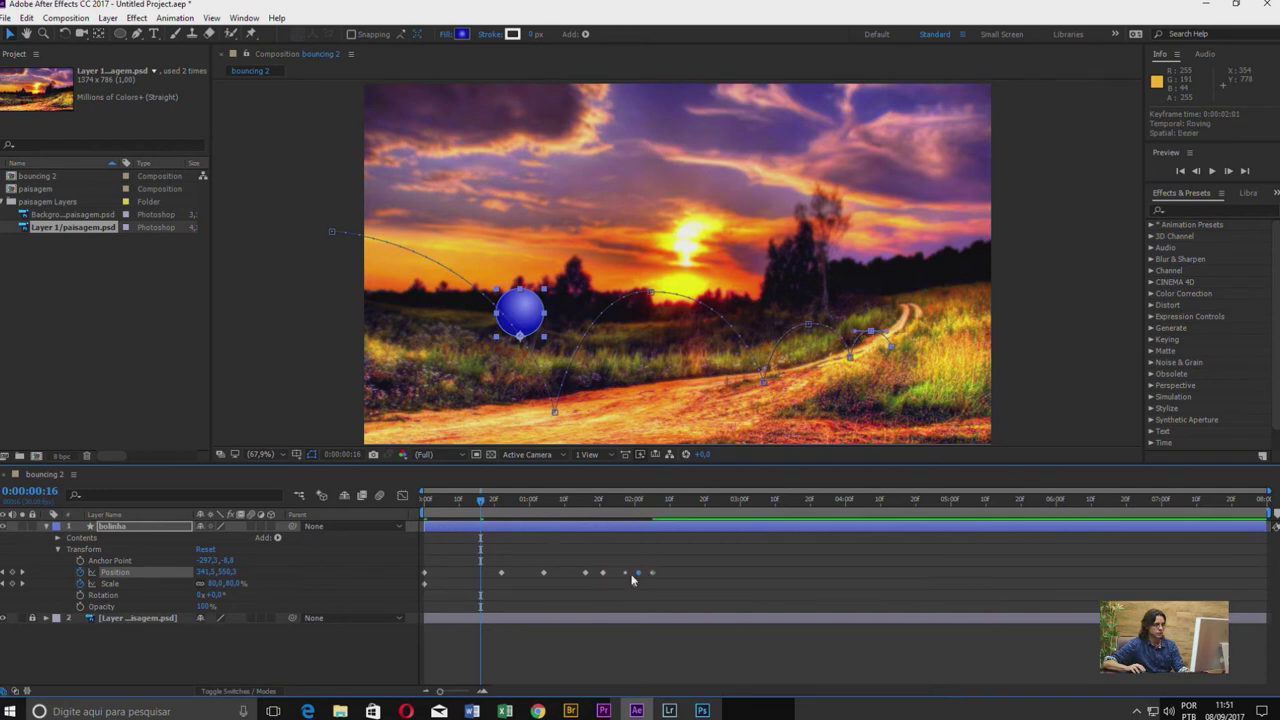
pyautogui.click(622, 573)
pyautogui.moveTo(652, 577); pyautogui.dragTo(720, 577)
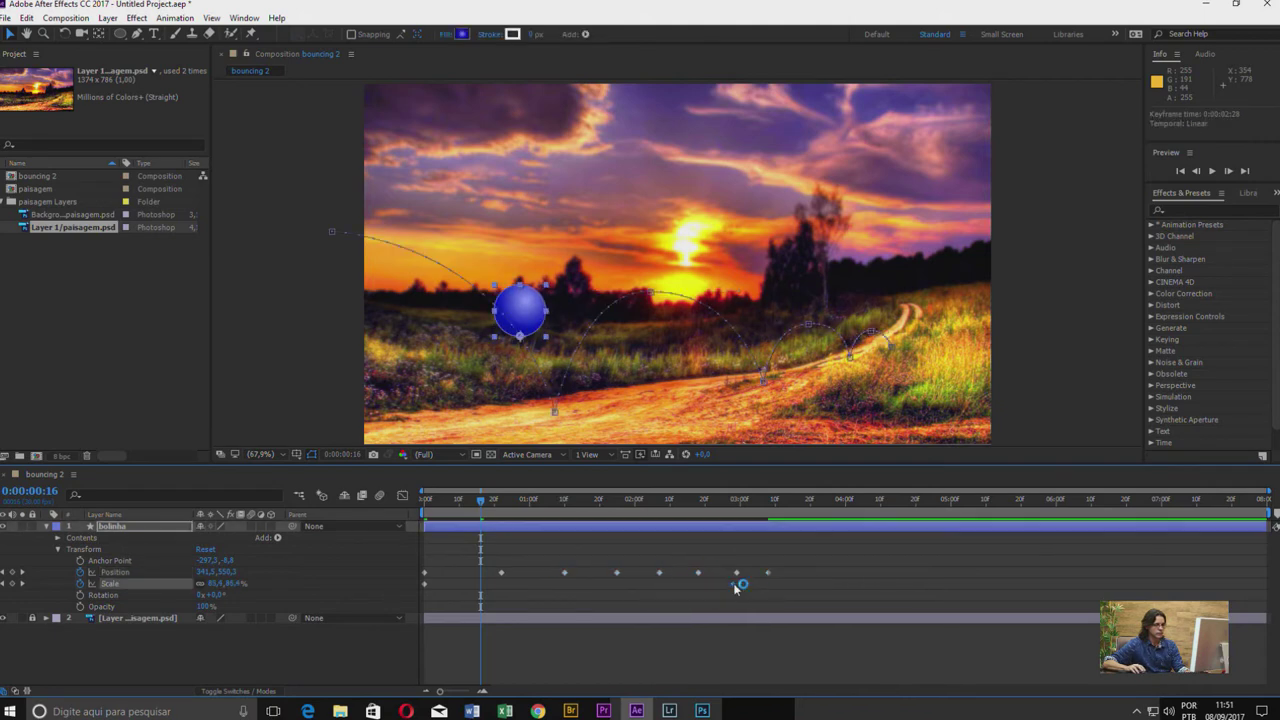
pyautogui.moveTo(480, 500); pyautogui.dragTo(374, 510)
# - Preview the slower bounce from the start several times, stopping around 0:00:03:05
pyautogui.press('space')
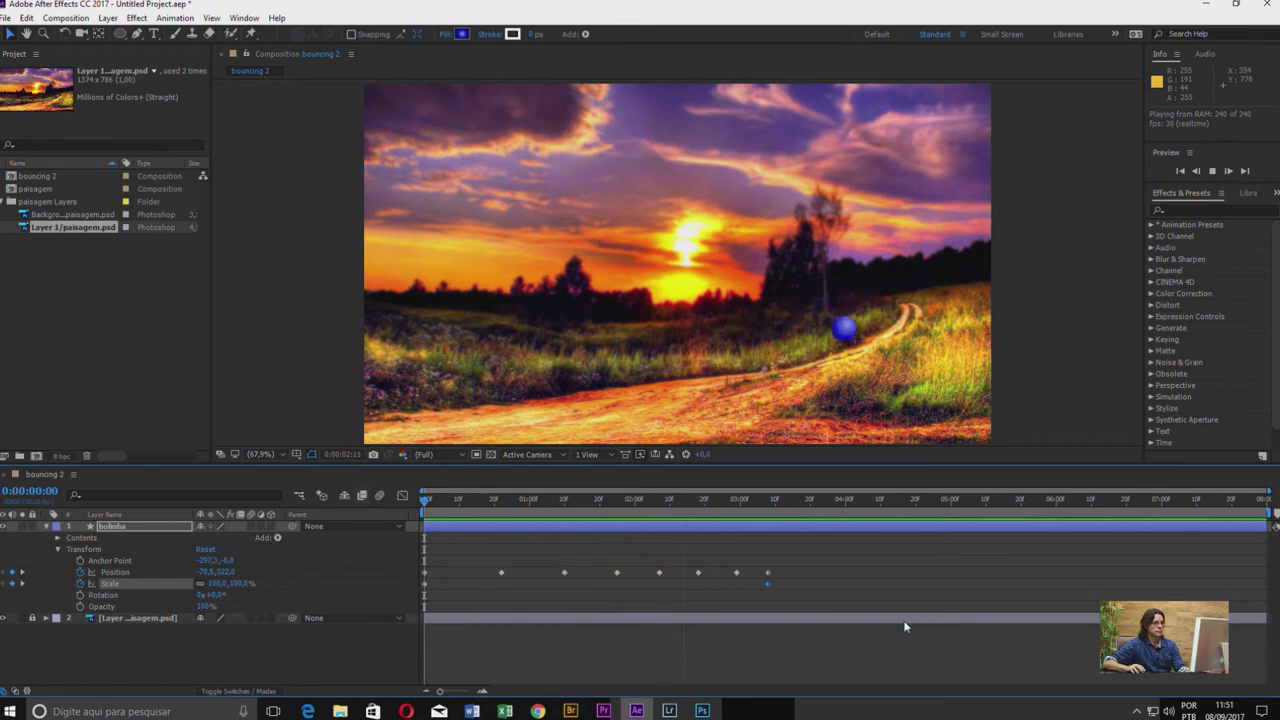
pyautogui.press('space')
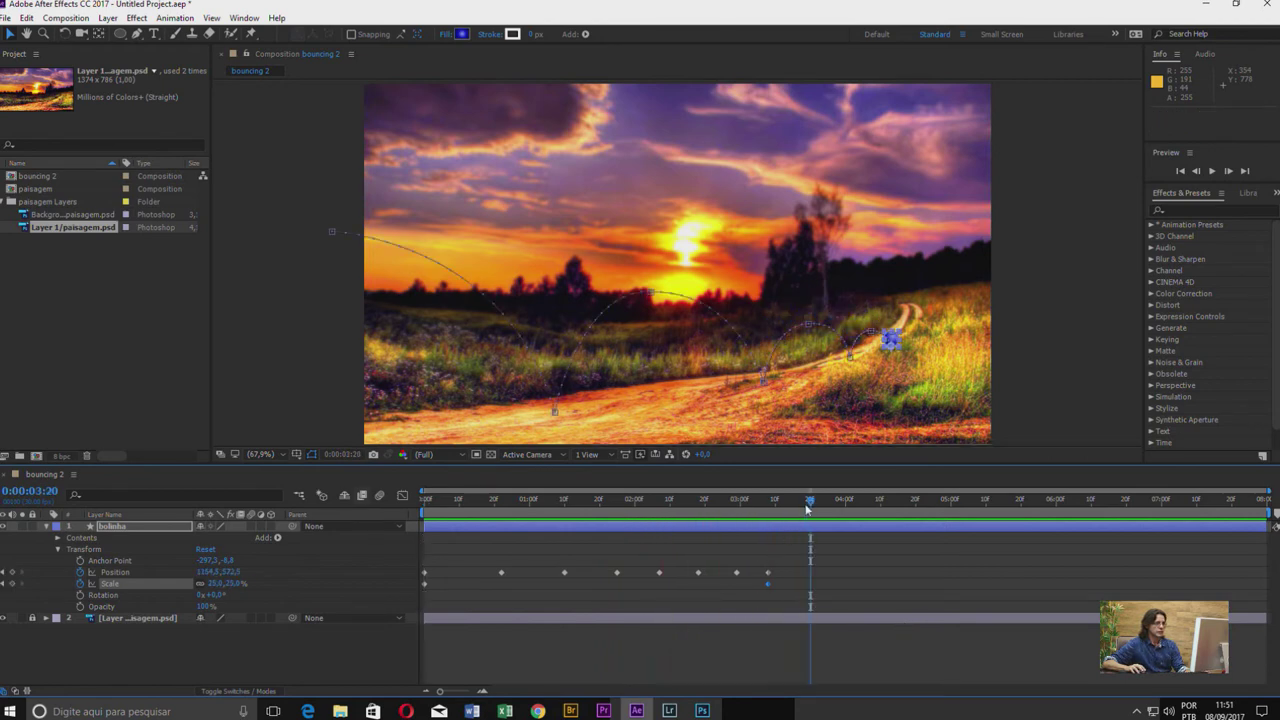
pyautogui.moveTo(810, 500); pyautogui.dragTo(424, 500)
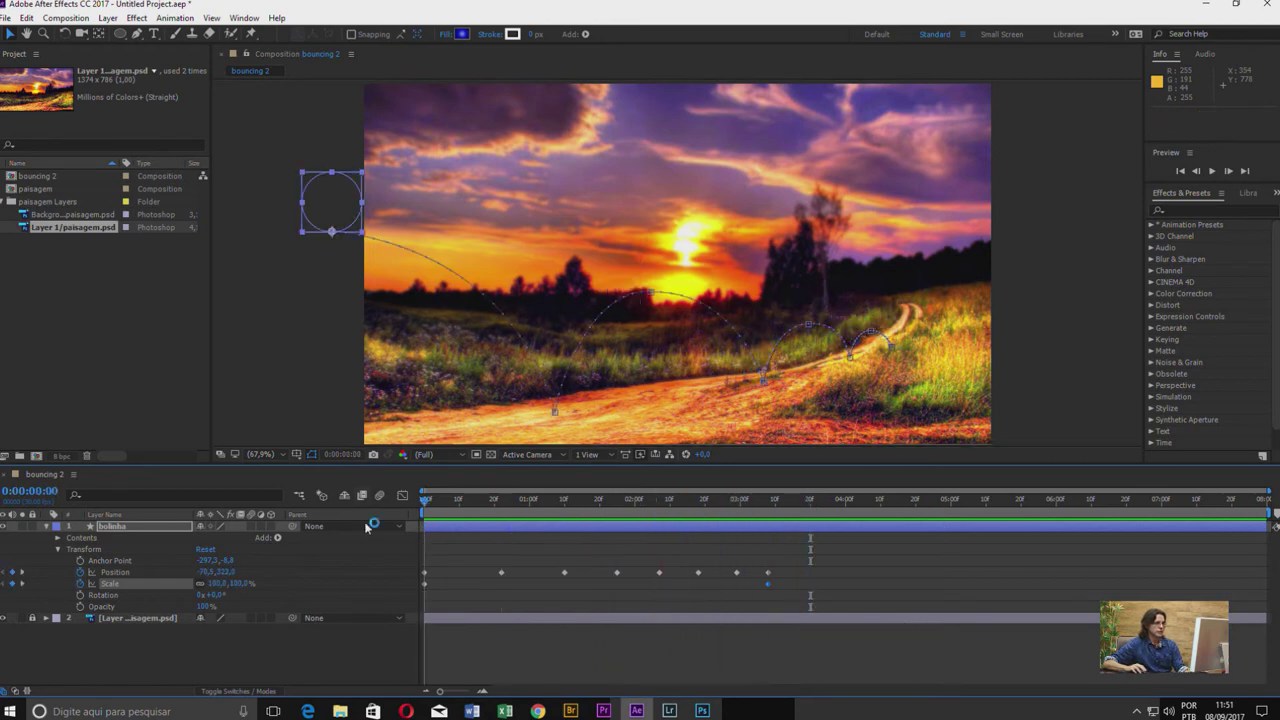
pyautogui.press('space')
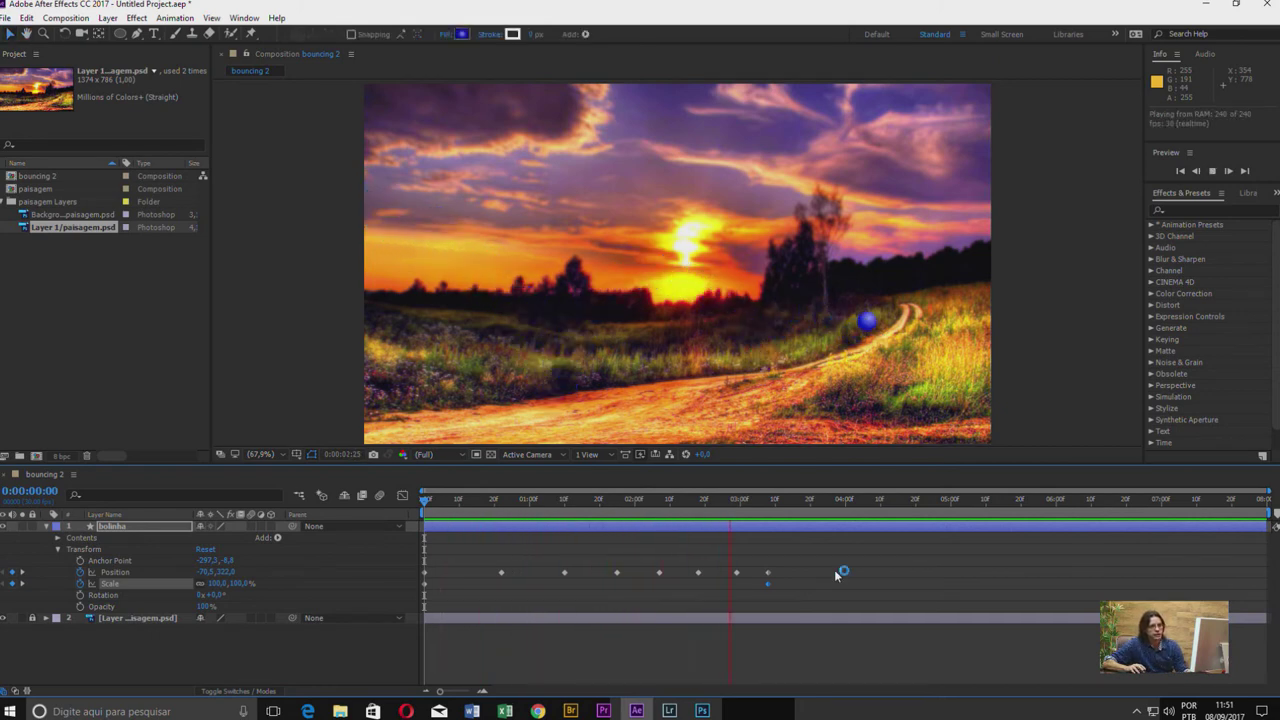
pyautogui.press('space')
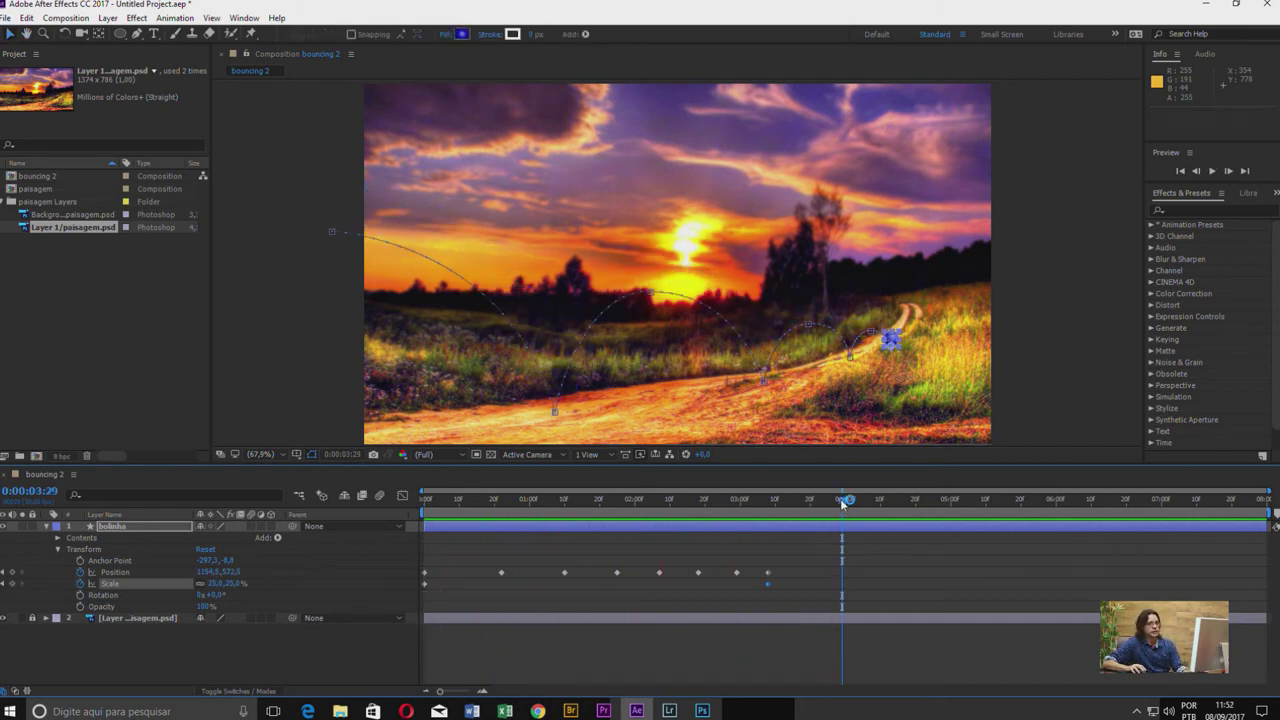
pyautogui.click(722, 499)
pyautogui.press('Home')
pyautogui.press('space')
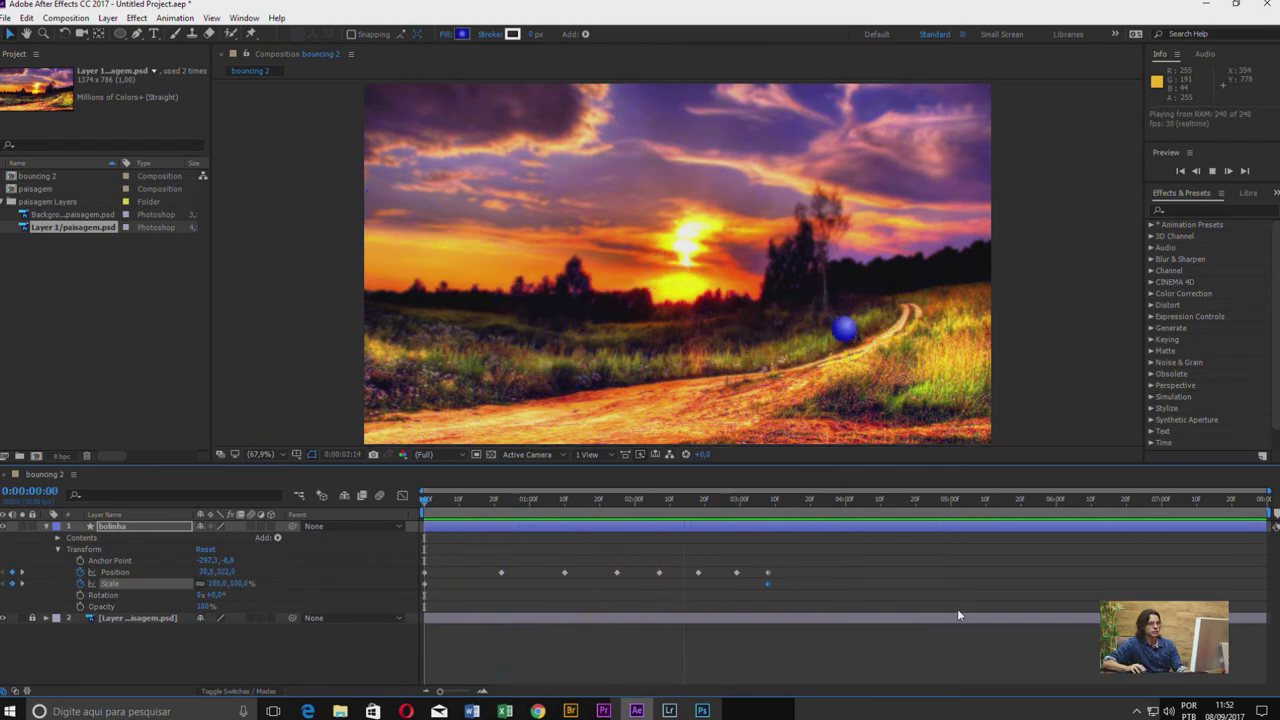
pyautogui.click(757, 500)
pyautogui.moveTo(762, 503)
pyautogui.mouseDown()
pyautogui.moveTo(528, 544)
pyautogui.moveTo(414, 512)
pyautogui.mouseUp()
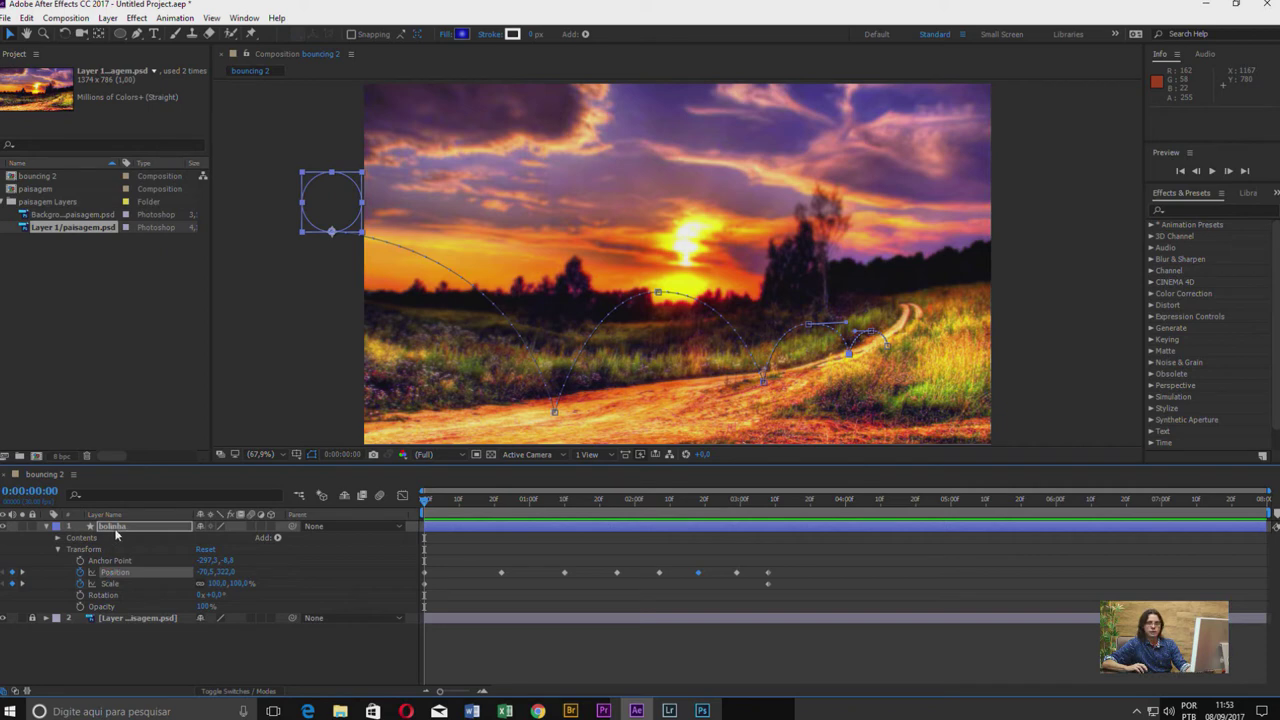
pyautogui.moveTo(424, 499)
pyautogui.mouseDown()
pyautogui.moveTo(575, 499)
pyautogui.moveTo(337, 507)
pyautogui.mouseUp()
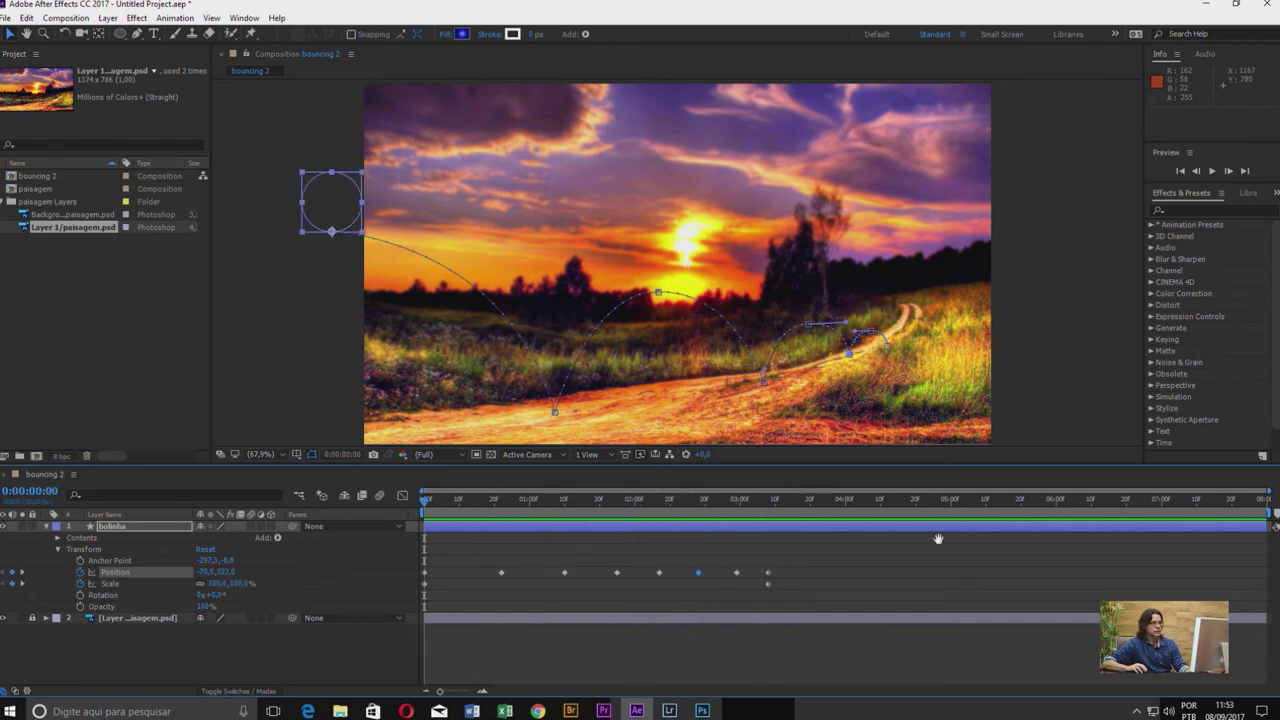
pyautogui.press('space')
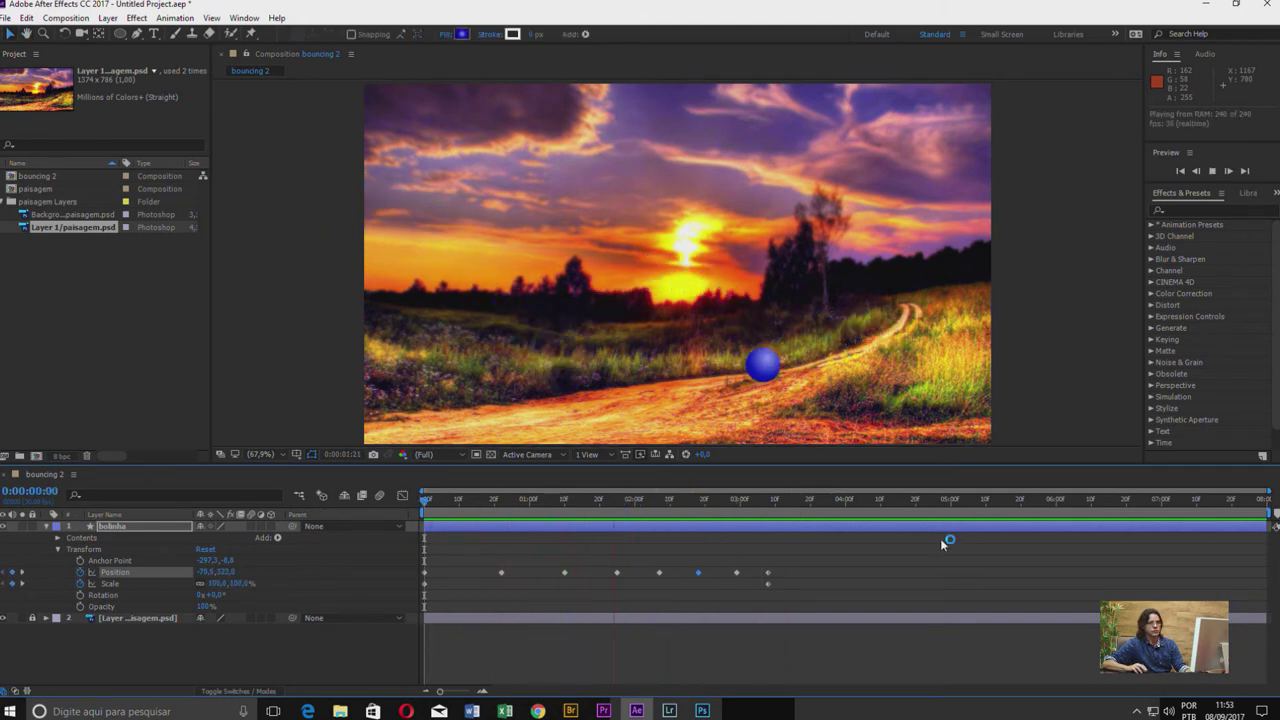
pyautogui.press('space')
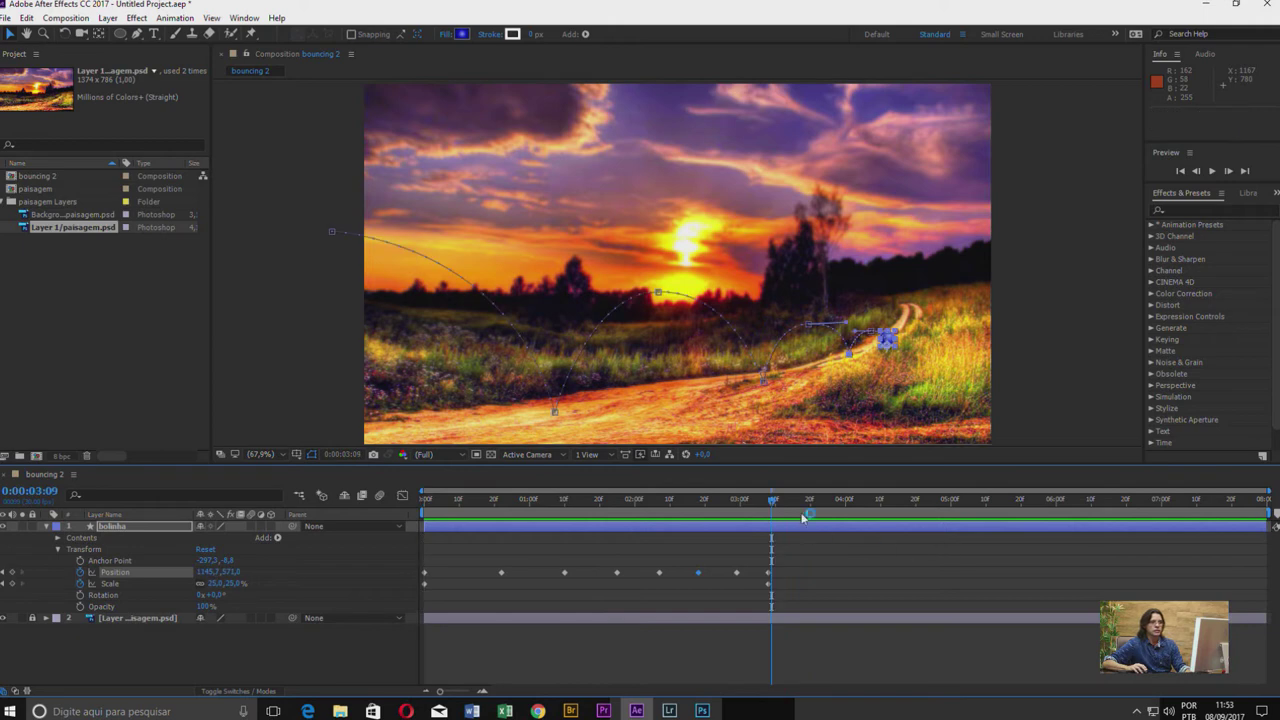
pyautogui.press('Home')
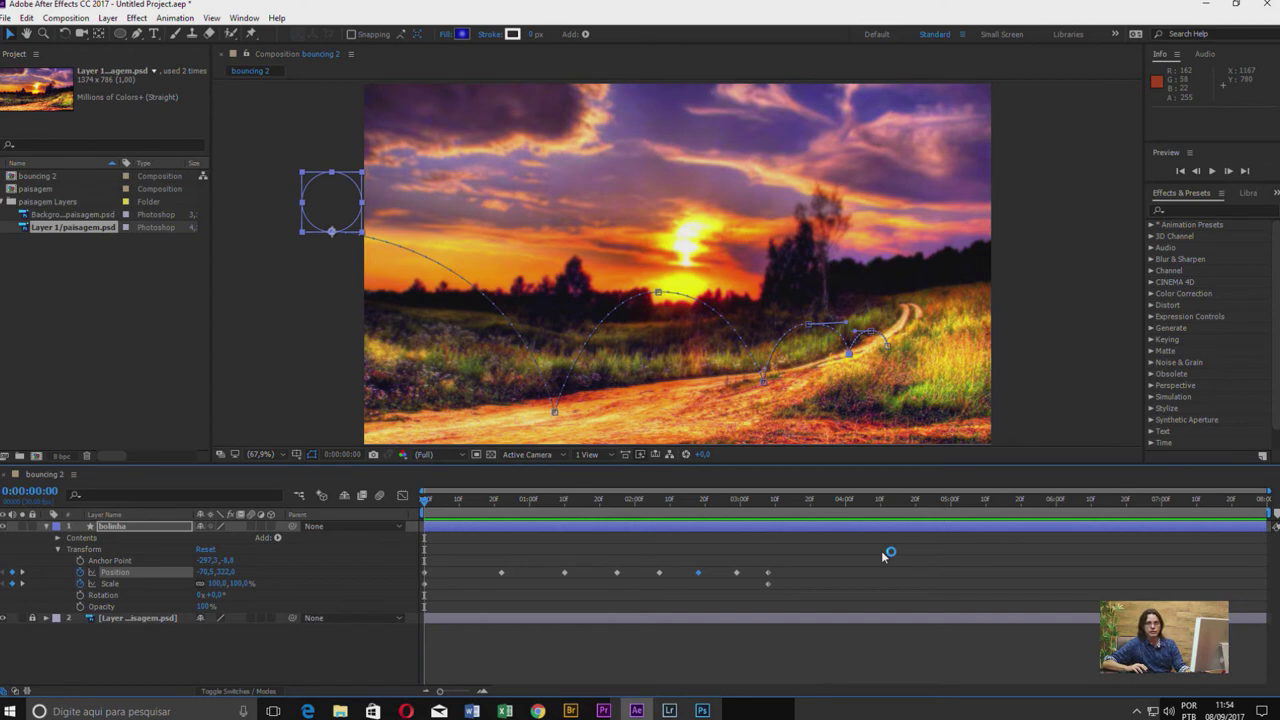
pyautogui.moveTo(427, 501); pyautogui.dragTo(771, 503)
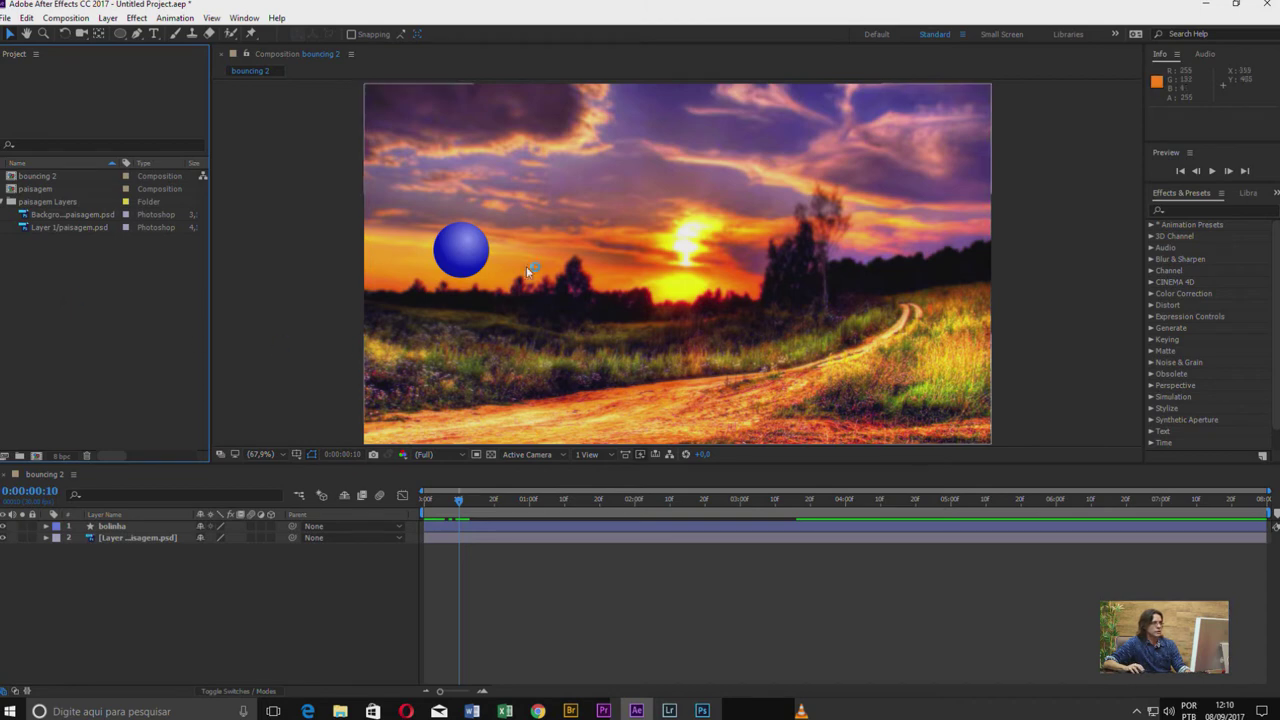
# - Import bola.png into the project and add it as a new layer in the composition
pyautogui.click(4, 202)
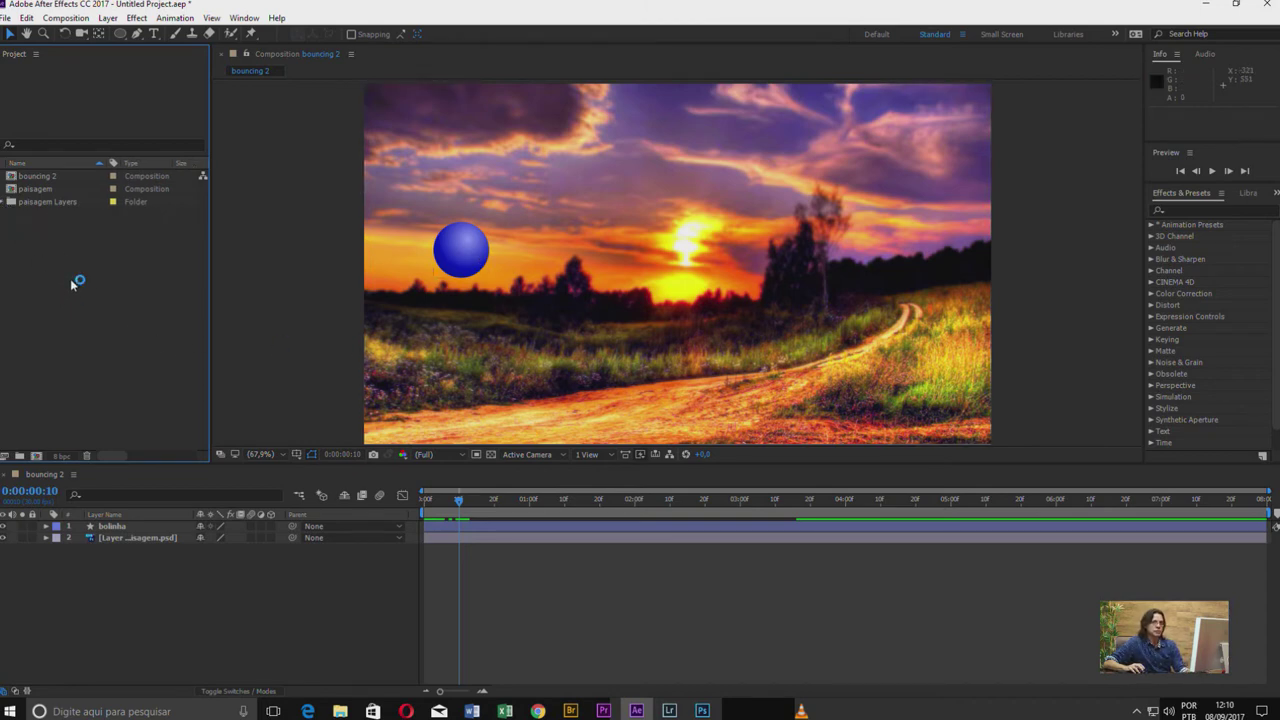
pyautogui.doubleClick(70, 286)
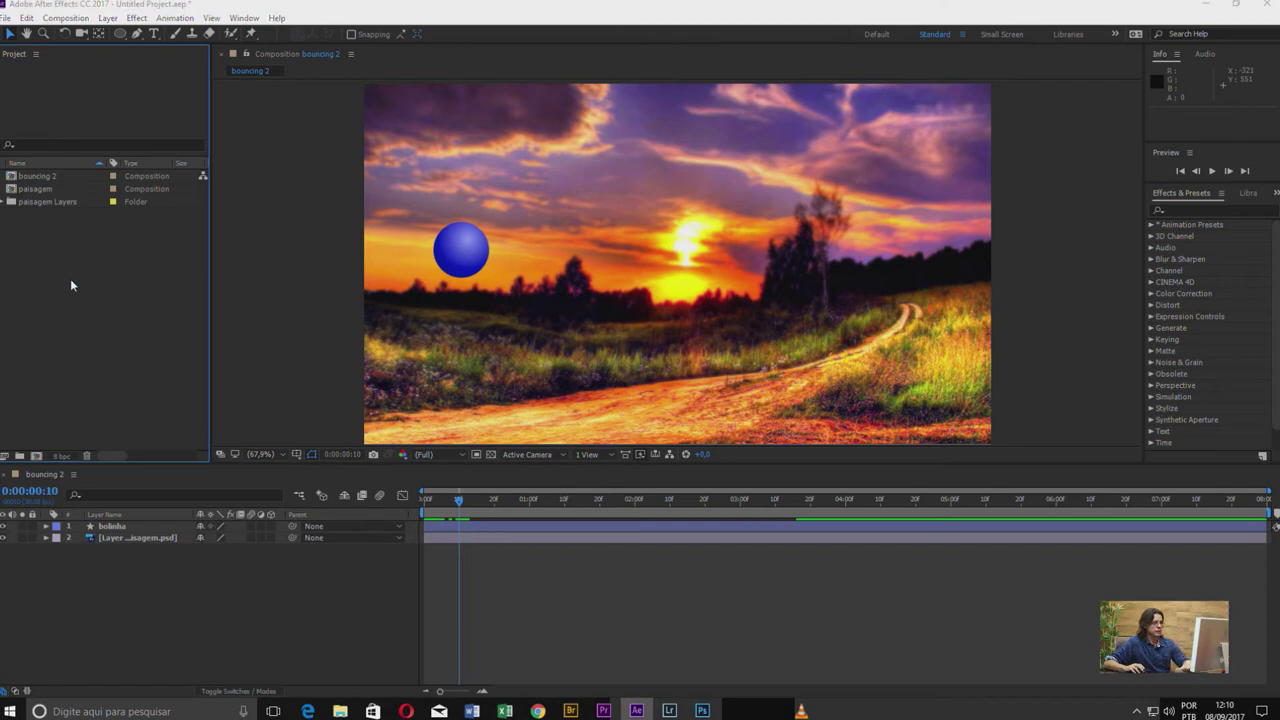
pyautogui.click(290, 145)
pyautogui.doubleClick(290, 145)
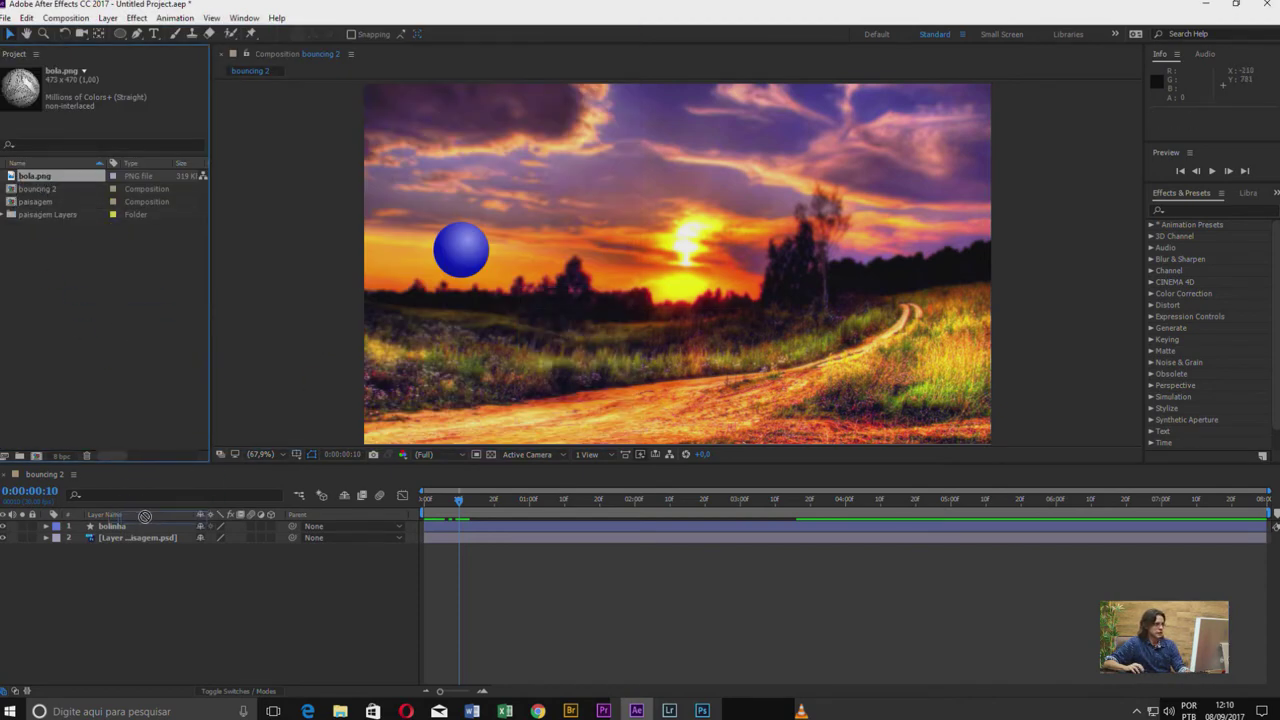
pyautogui.moveTo(44, 178); pyautogui.dragTo(143, 531)
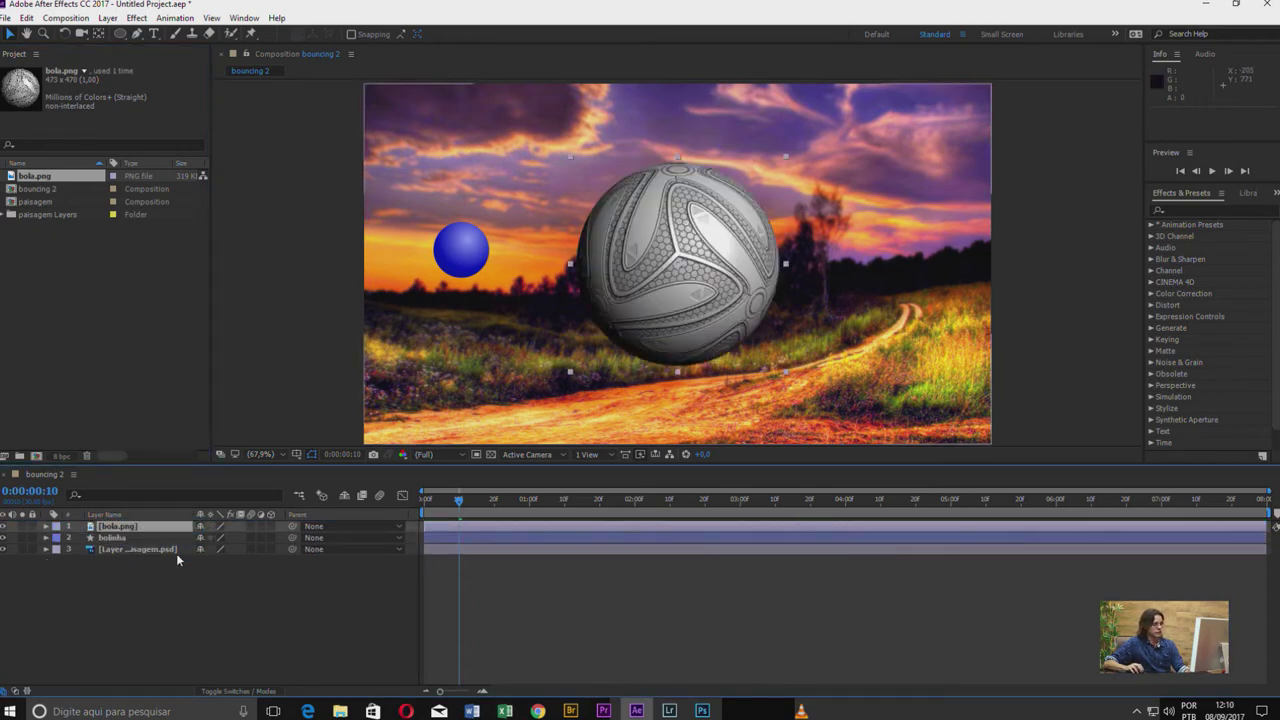
# - Place the textured ball over the blue ball and set its Scale to 30%
pyautogui.press('s')
pyautogui.moveTo(215, 537); pyautogui.dragTo(203, 538)
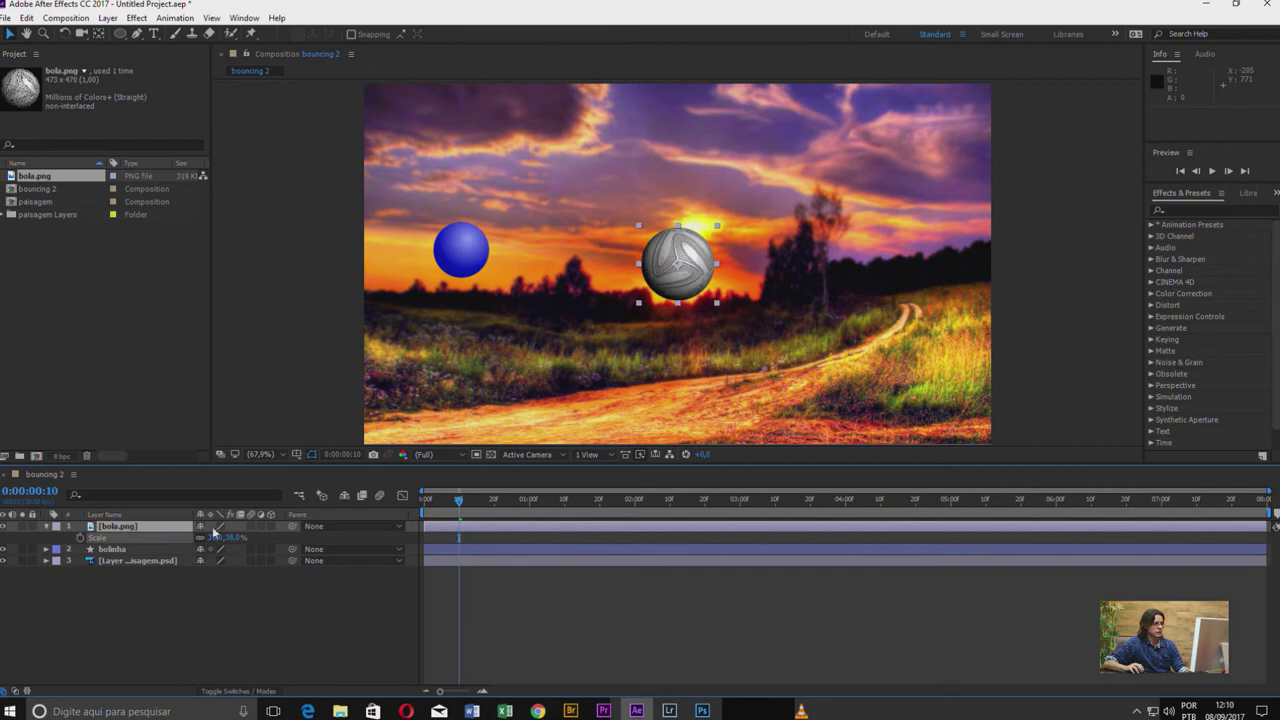
pyautogui.moveTo(694, 287); pyautogui.dragTo(479, 271)
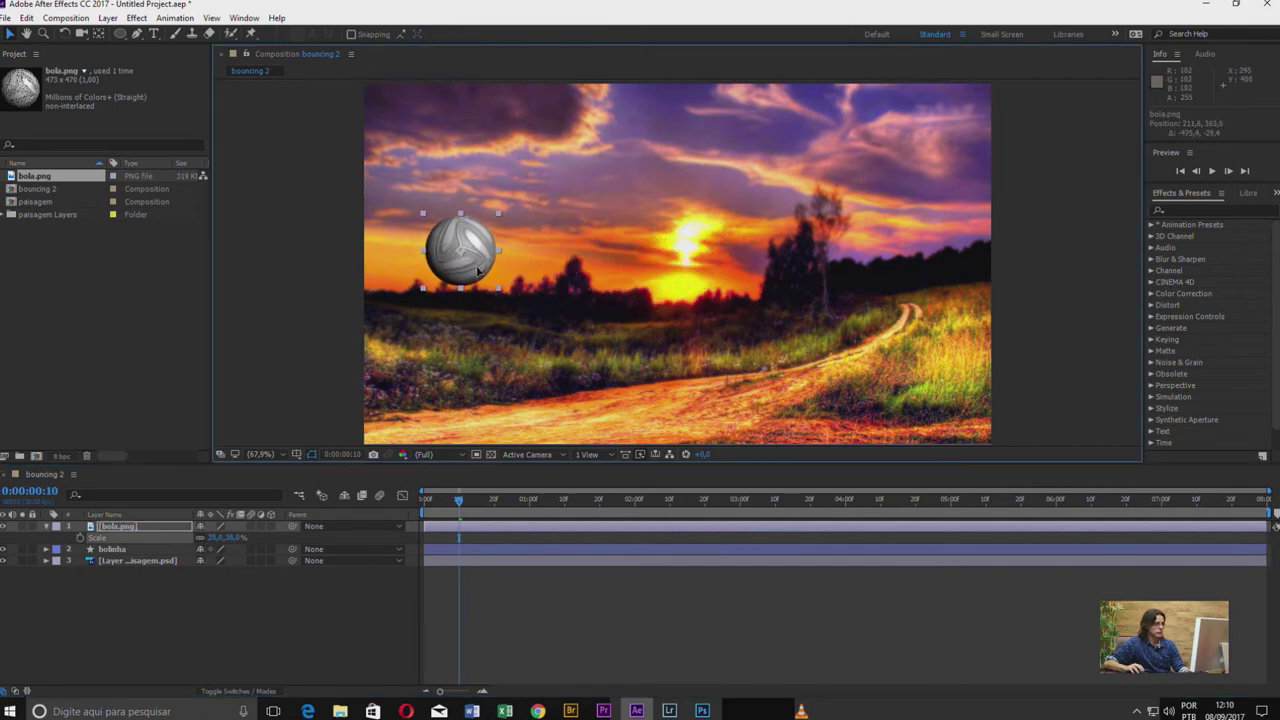
pyautogui.press('alt+KP_Subtract')
pyautogui.press('alt+KP_Subtract')
pyautogui.press('alt+KP_Subtract')
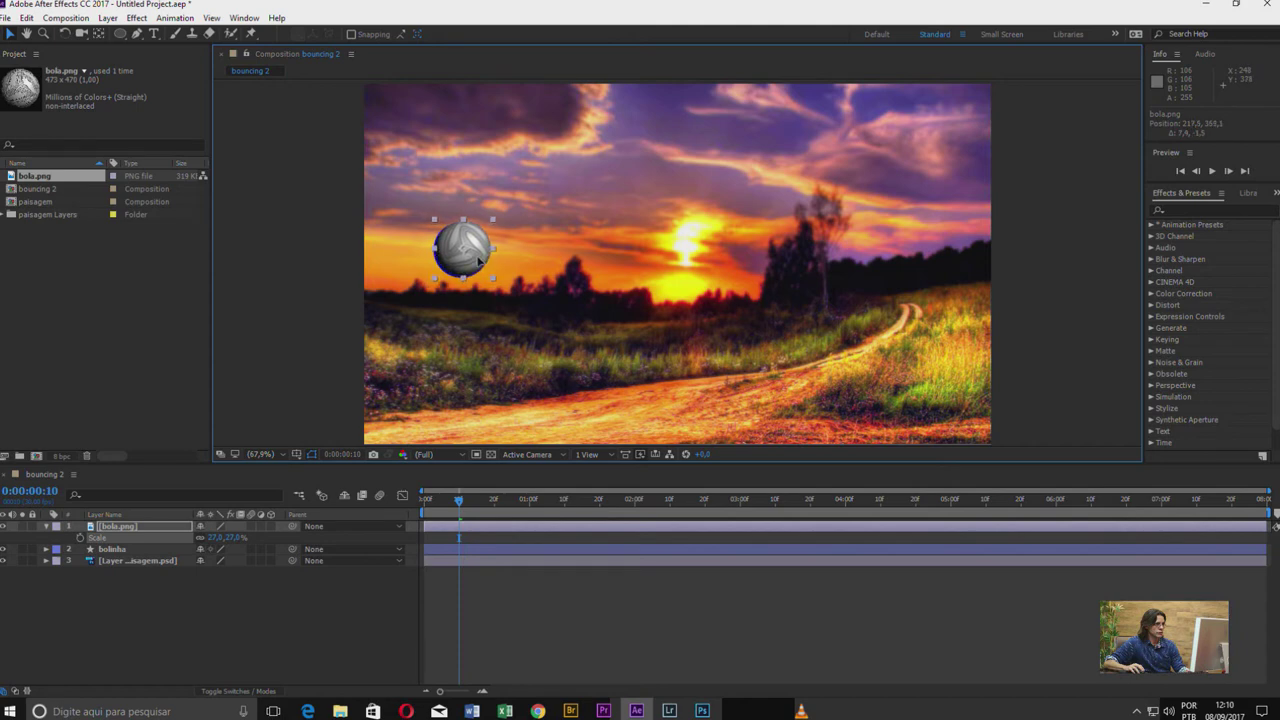
pyautogui.click(238, 539)
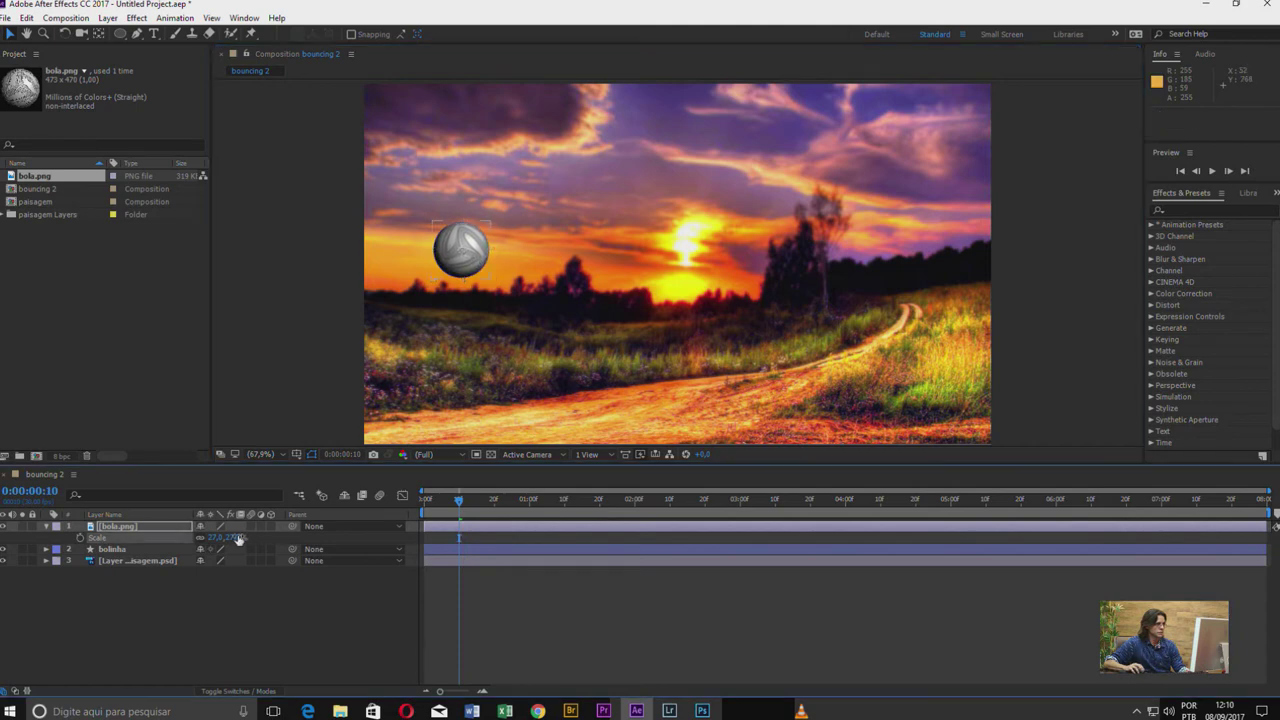
pyautogui.write('30')
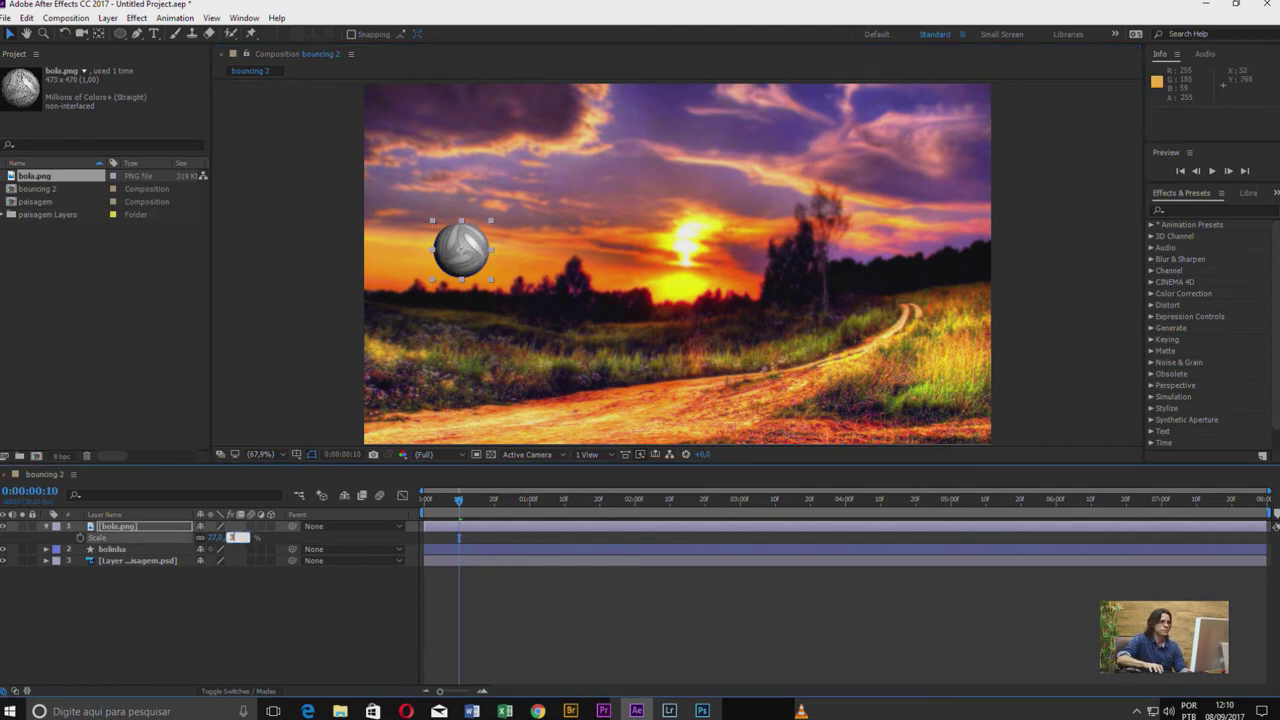
pyautogui.press('Return')
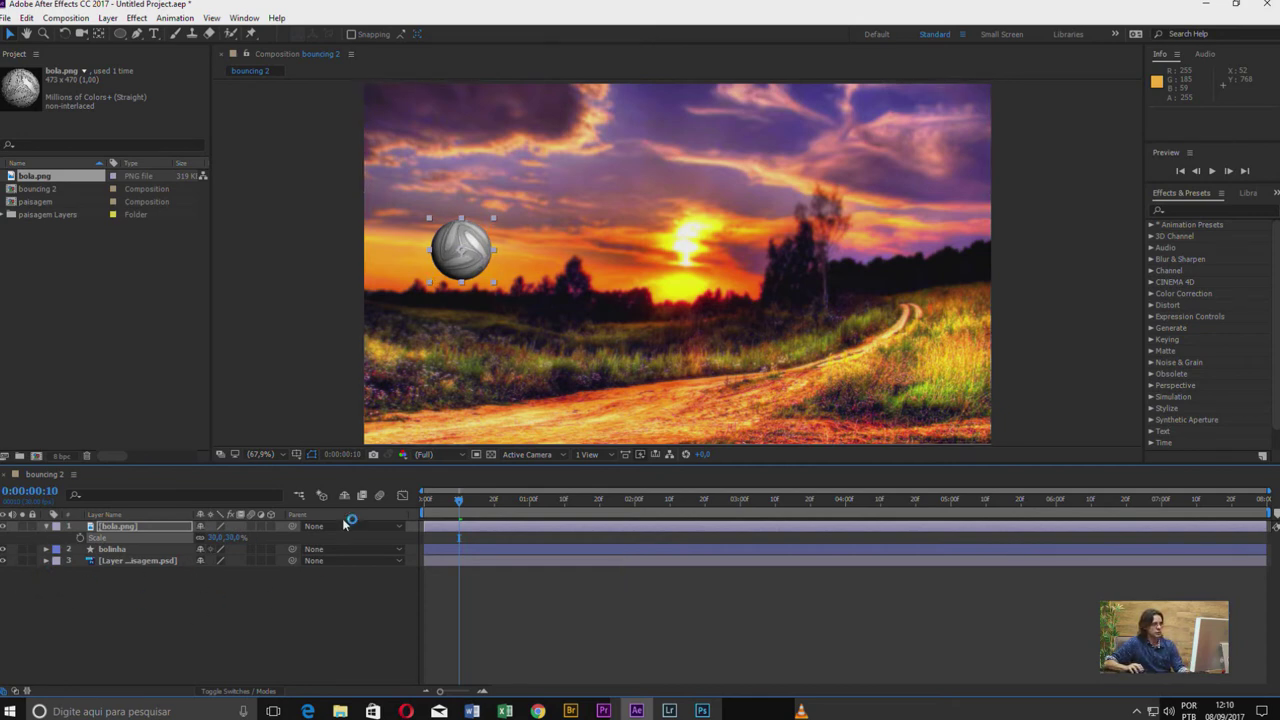
pyautogui.moveTo(459, 500)
pyautogui.mouseDown()
pyautogui.moveTo(531, 508)
pyautogui.moveTo(409, 513)
pyautogui.moveTo(461, 504)
pyautogui.mouseUp()
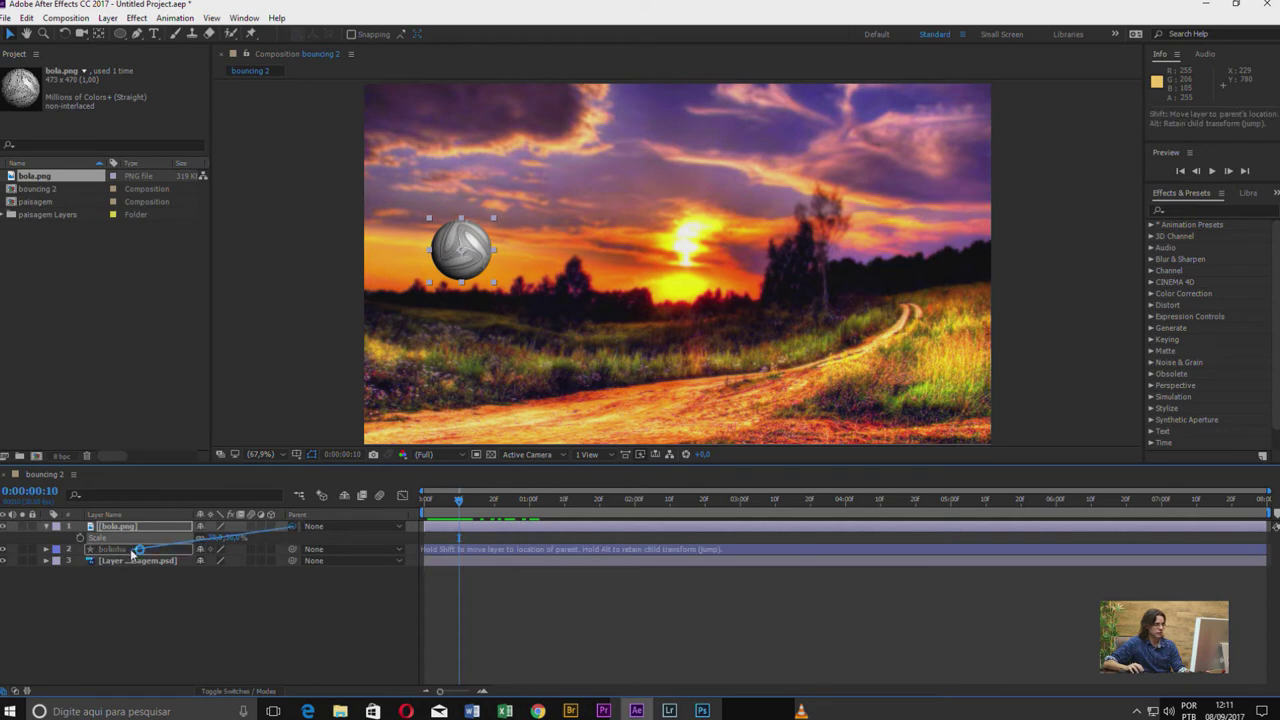
# - Parent bola.png to the bolinha layer and play back to check the textured ball follows
pyautogui.moveTo(132, 552); pyautogui.dragTo(131, 555)
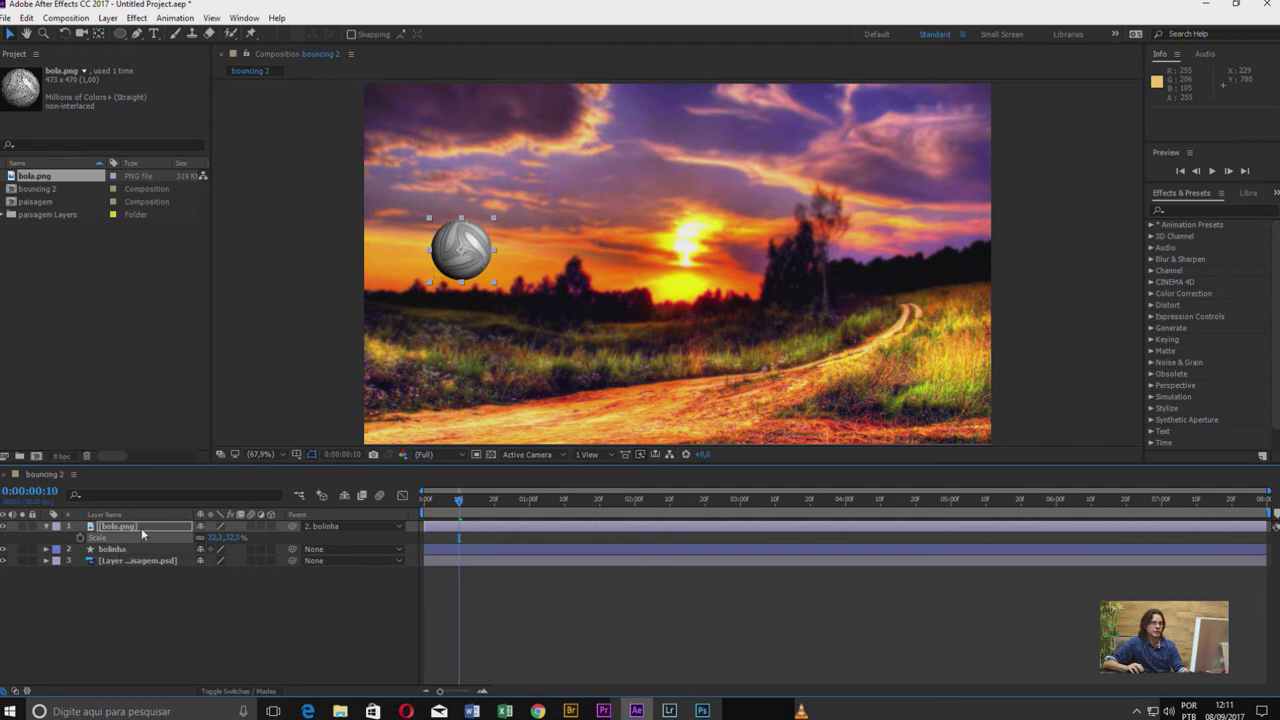
pyautogui.moveTo(459, 497)
pyautogui.mouseDown()
pyautogui.moveTo(448, 505)
pyautogui.moveTo(697, 510)
pyautogui.moveTo(394, 507)
pyautogui.mouseUp()
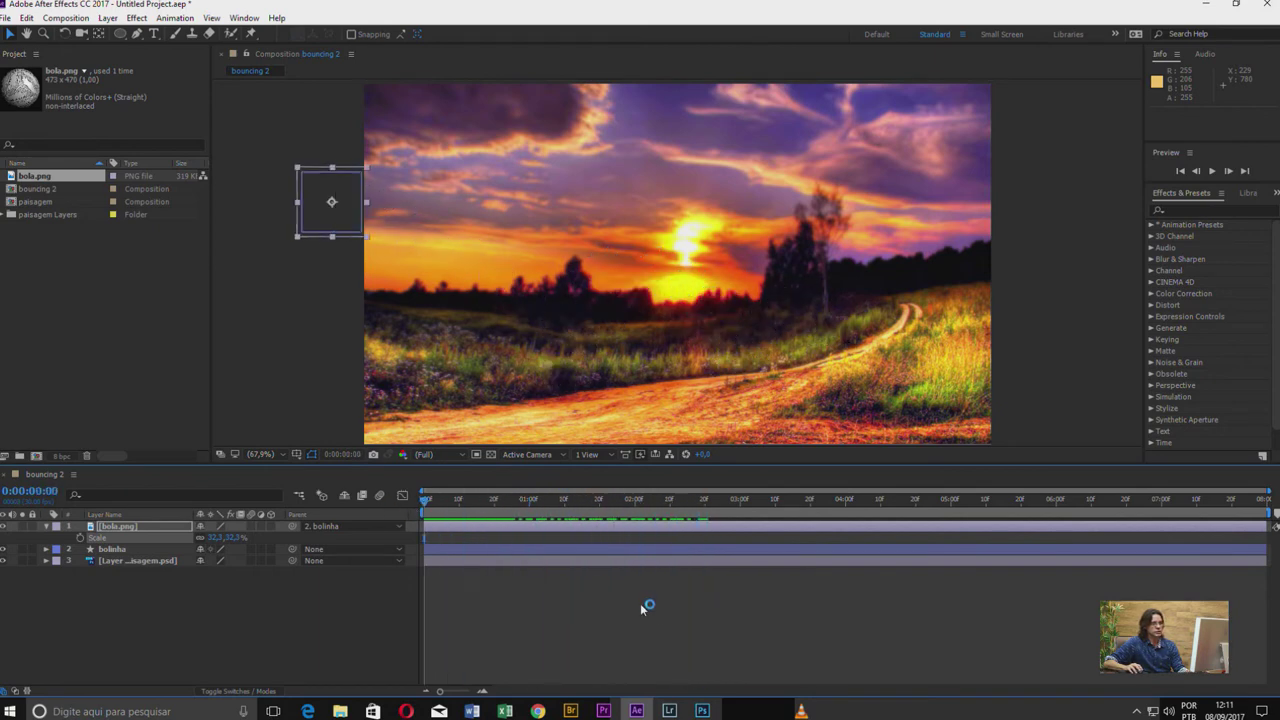
pyautogui.press('space')
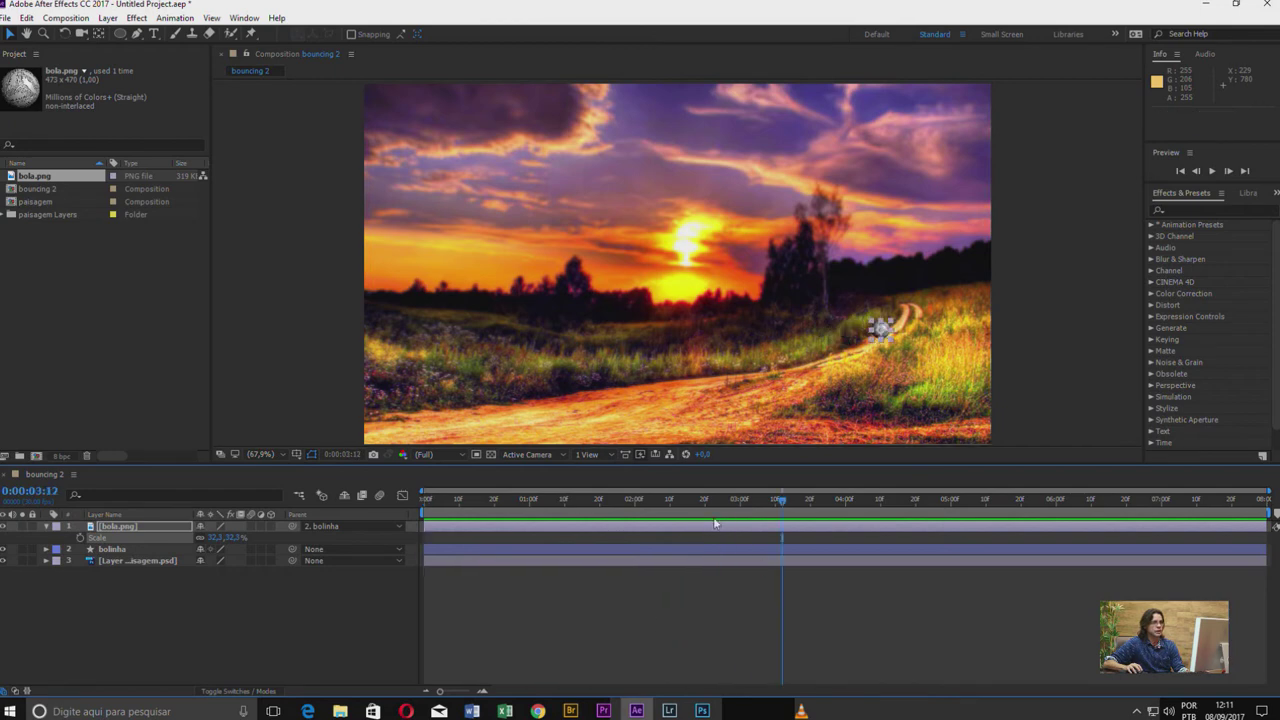
pyautogui.click(821, 501)
pyautogui.moveTo(828, 504); pyautogui.dragTo(796, 505)
# - Deselect the ball layer and scrub back to 0:00:03:10 to inspect it
pyautogui.click(872, 588)
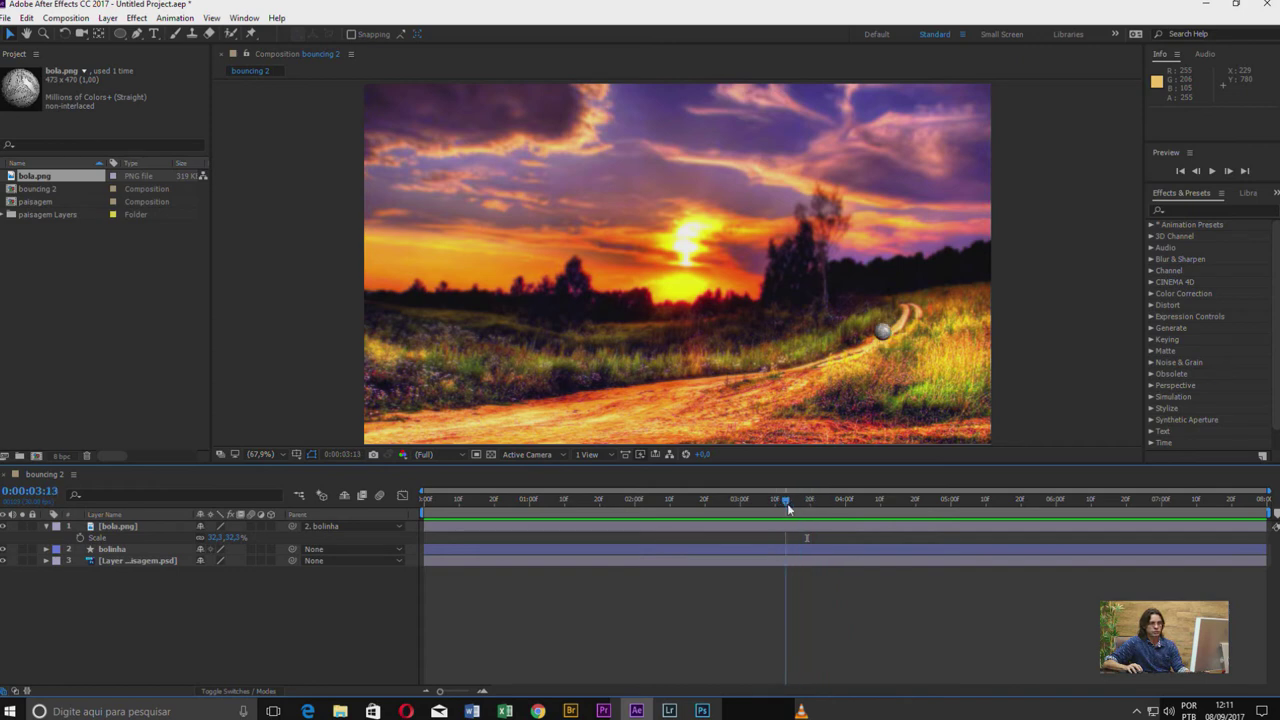
pyautogui.scroll(3, 903, 343)
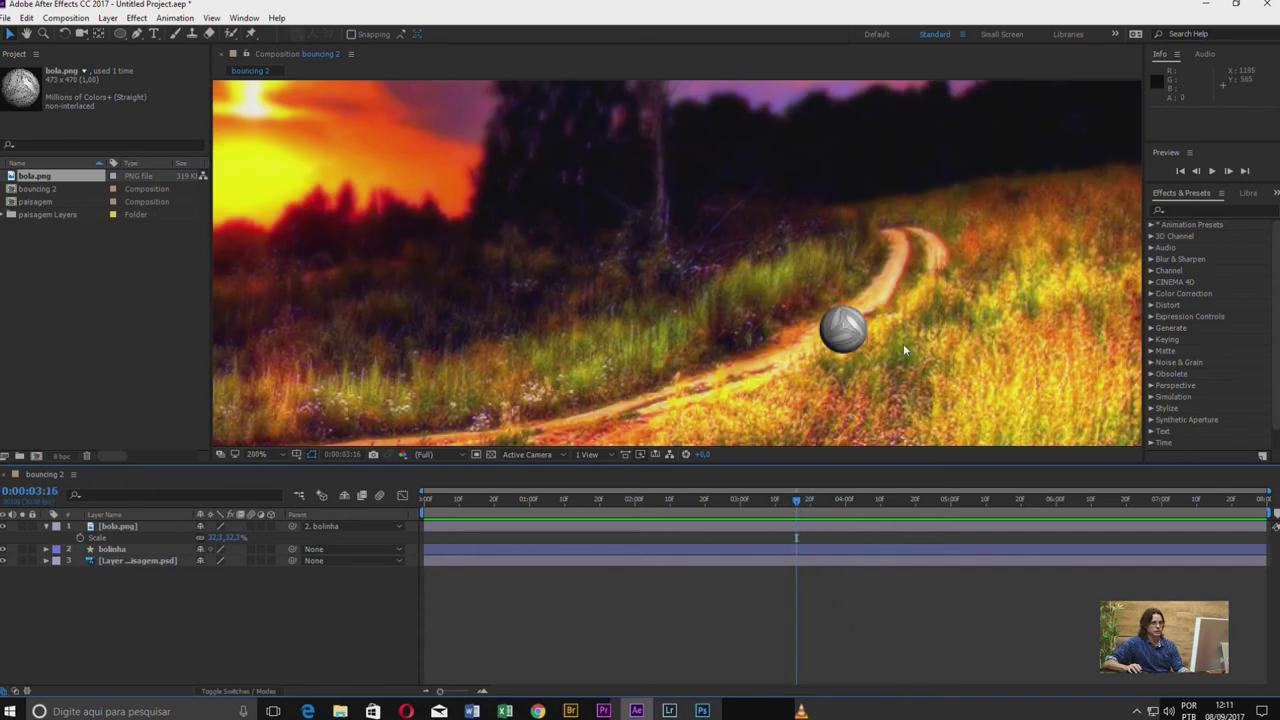
pyautogui.scroll(1, 888, 350)
pyautogui.scroll(-1, 888, 350)
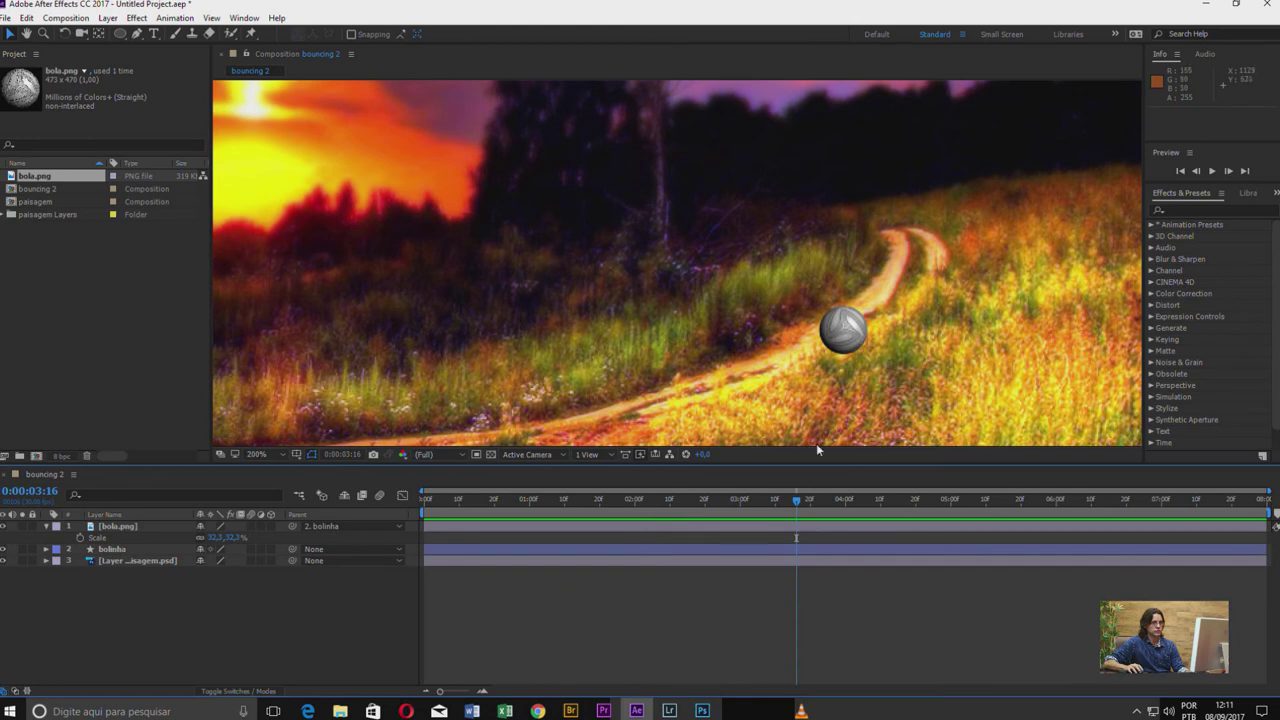
pyautogui.moveTo(798, 507); pyautogui.dragTo(776, 502)
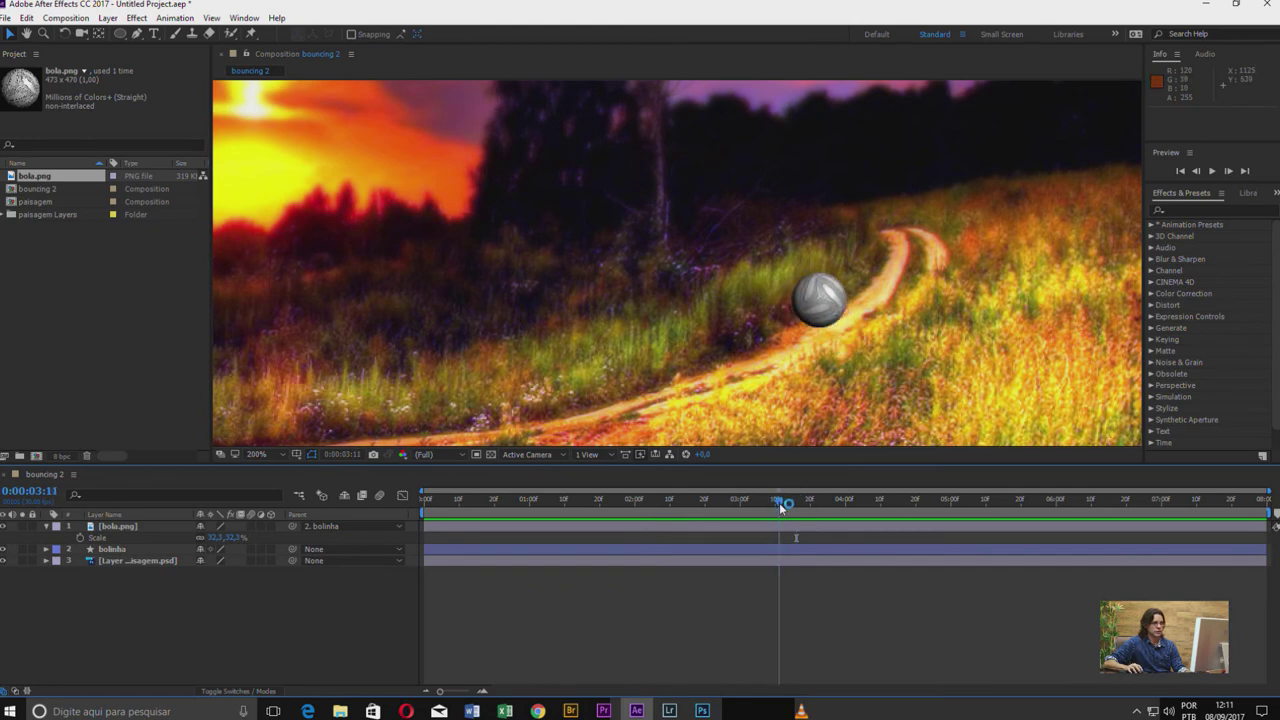
# - Add a new shape layer named mascara and move to 0:00:03:22 where the ball lands
pyautogui.rightClick(147, 616)
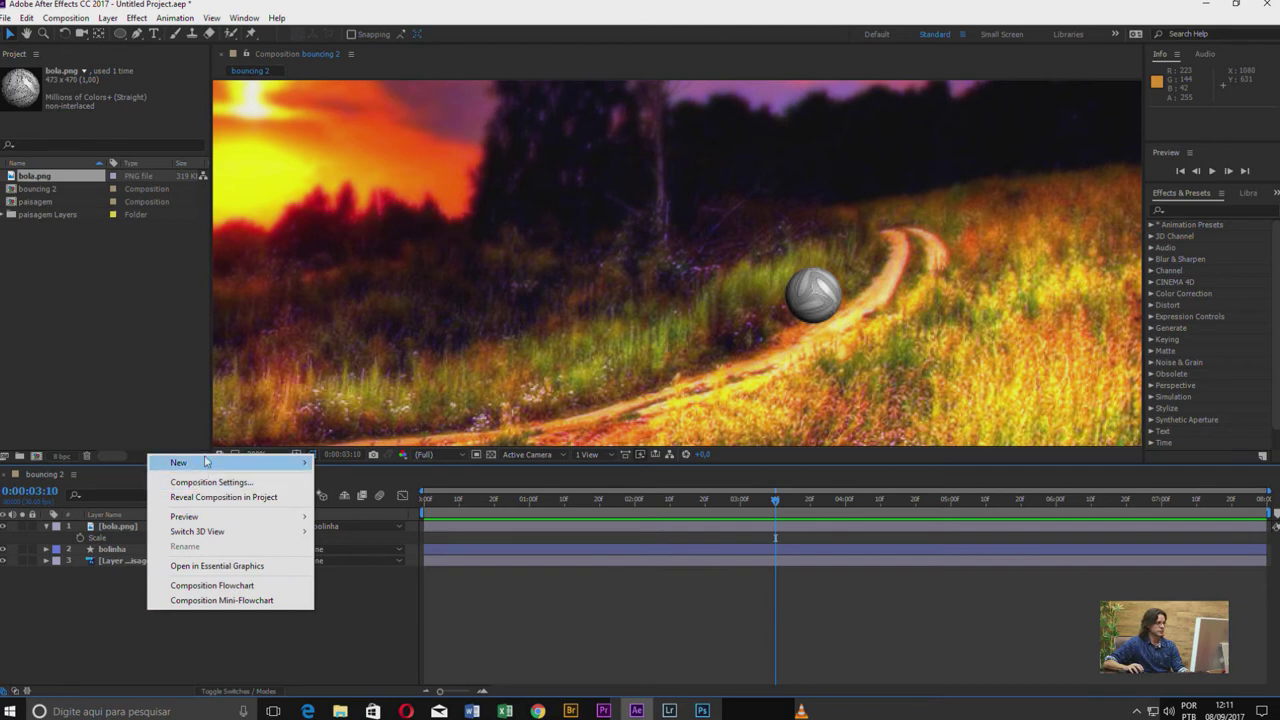
pyautogui.moveTo(205, 462)
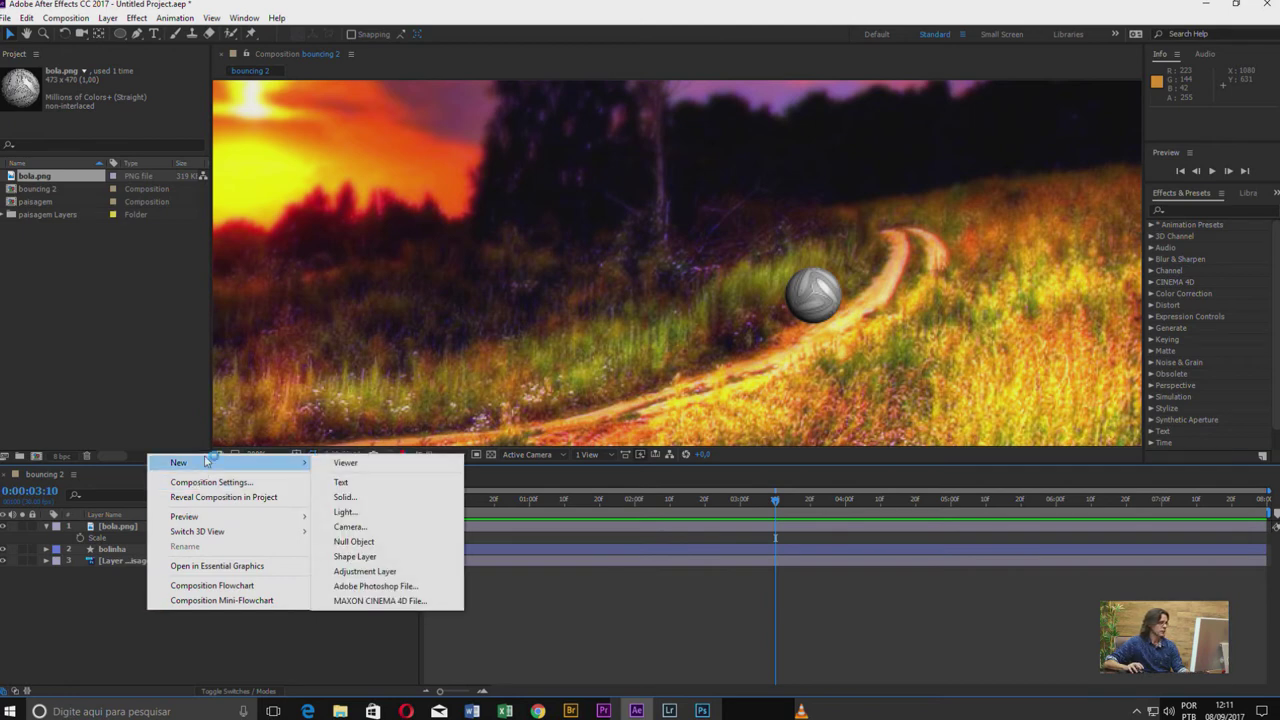
pyautogui.click(389, 558)
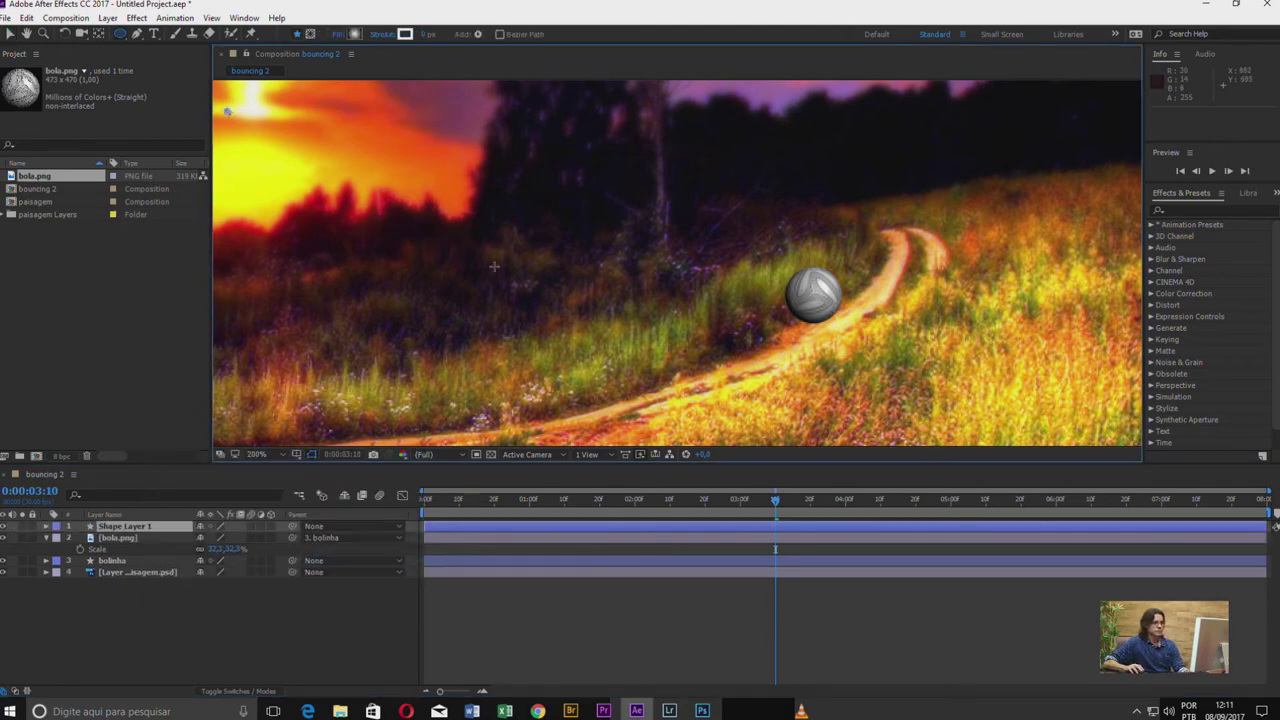
pyautogui.moveTo(777, 506); pyautogui.dragTo(820, 506)
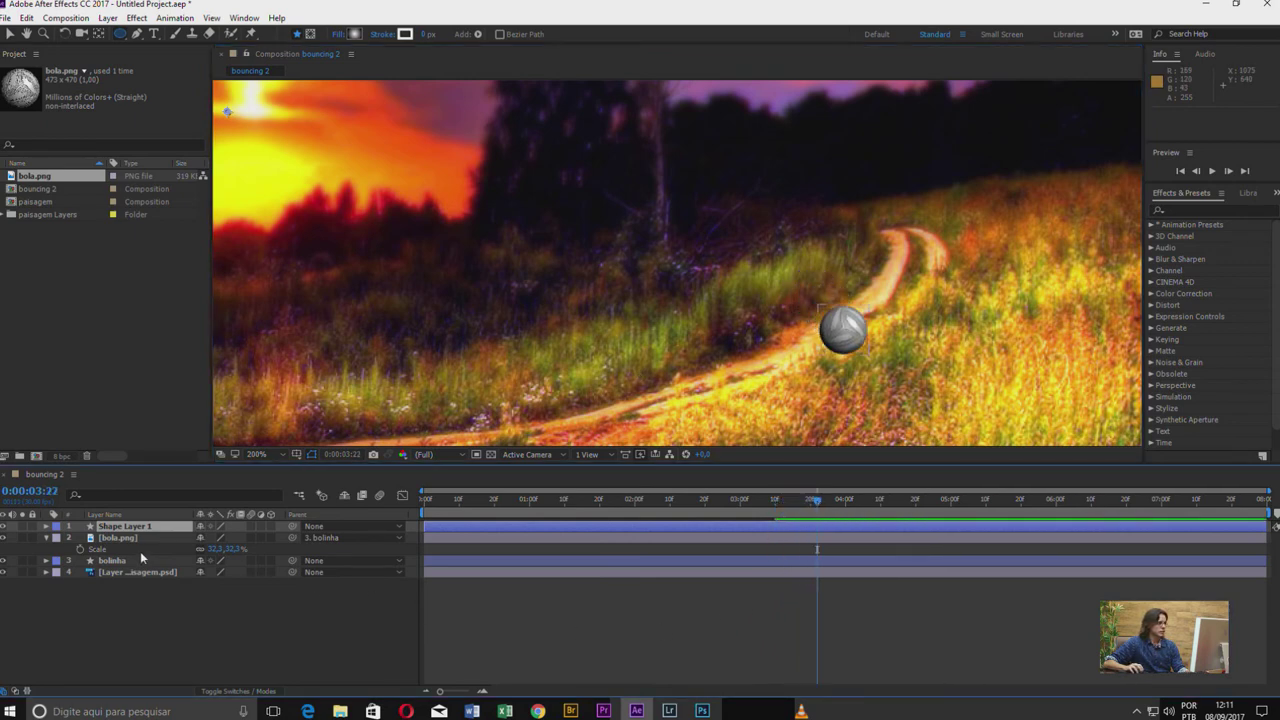
pyautogui.click(127, 528)
pyautogui.write('a')
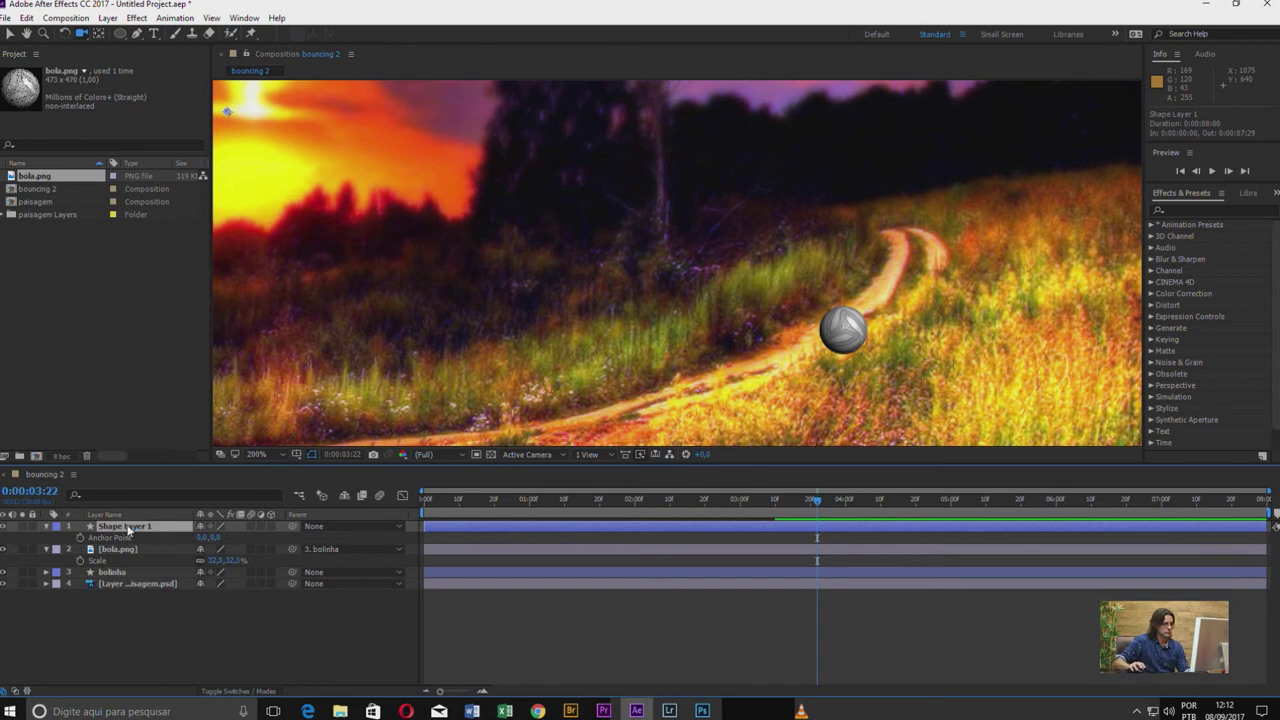
pyautogui.write('mascara')
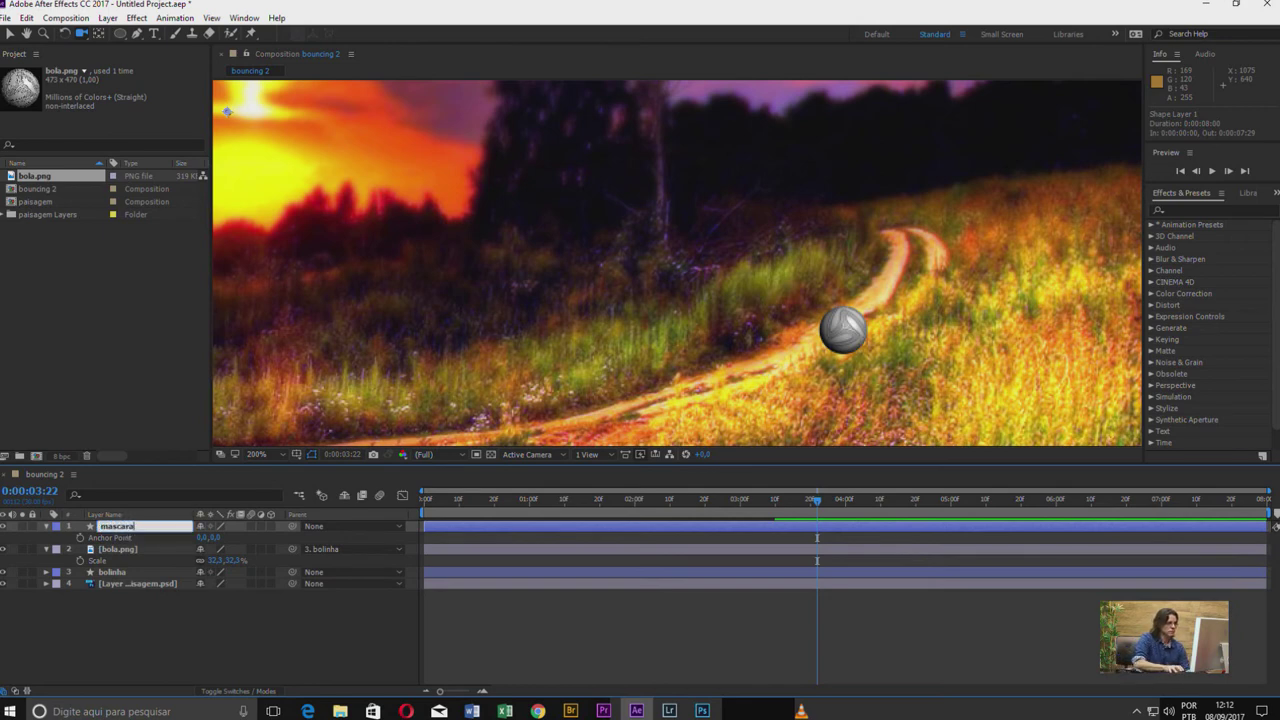
pyautogui.press('Return')
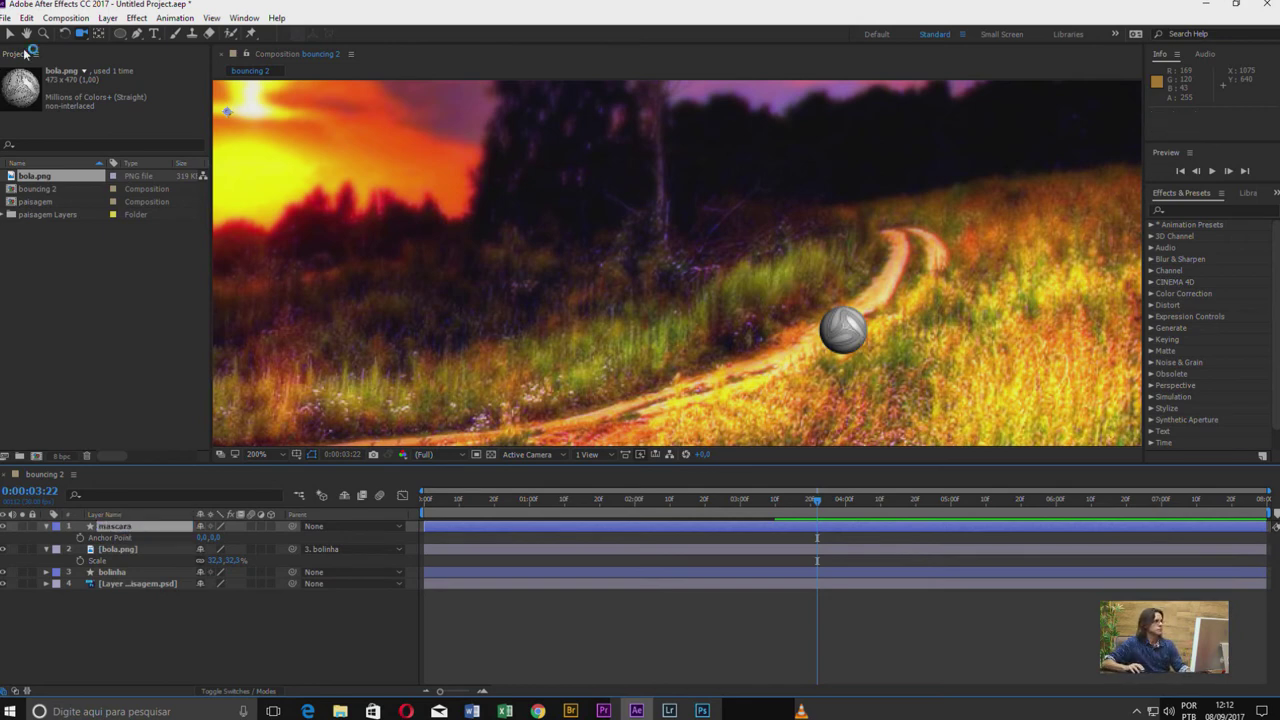
# - Draw a closed Pen path around the ball's lower half on the mascara layer
pyautogui.click(137, 33)
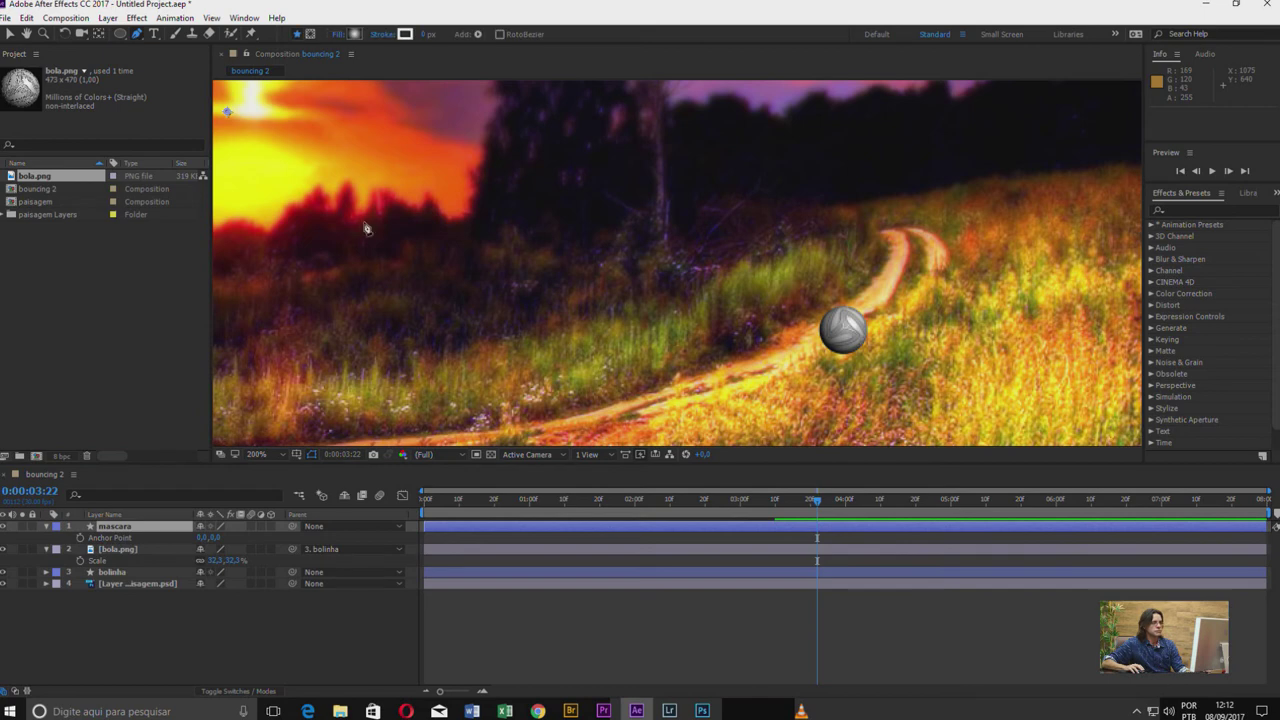
pyautogui.click(813, 351)
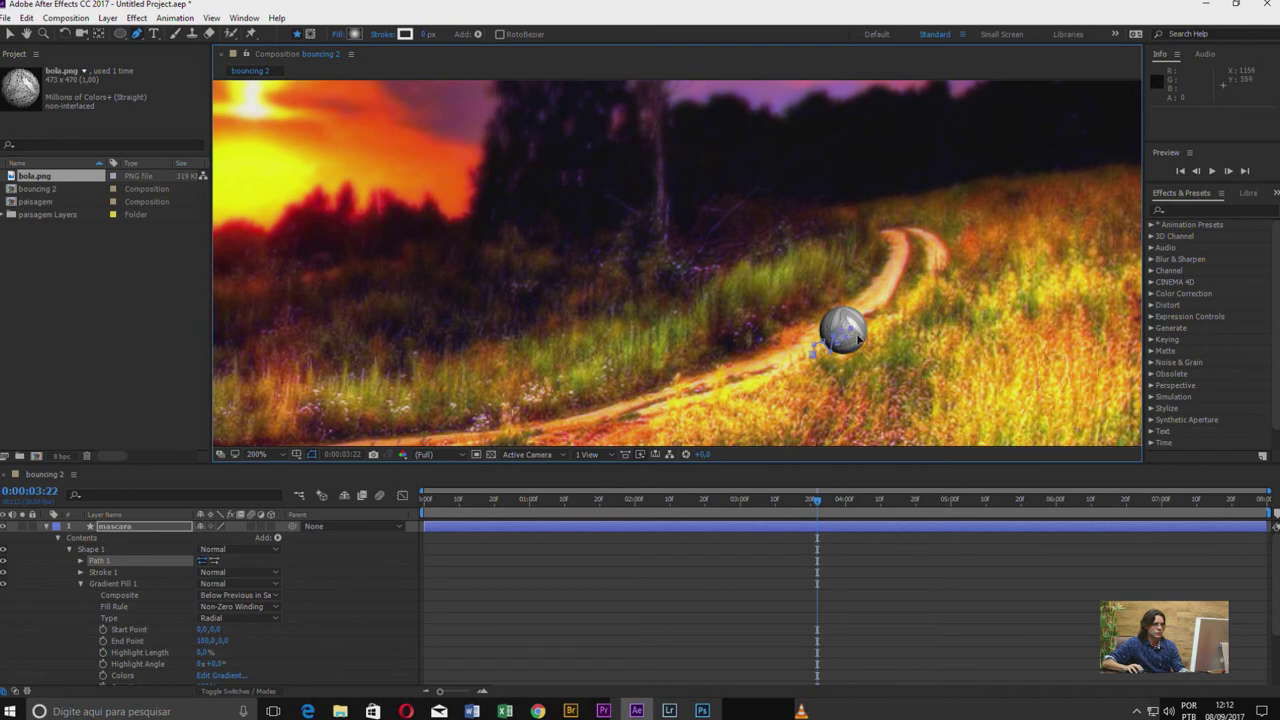
pyautogui.click(861, 329)
pyautogui.click(883, 338)
pyautogui.click(876, 375)
pyautogui.click(835, 378)
pyautogui.click(815, 362)
# - Collapse the mascara layer's properties and the ball image layer's Scale property
pyautogui.click(48, 528)
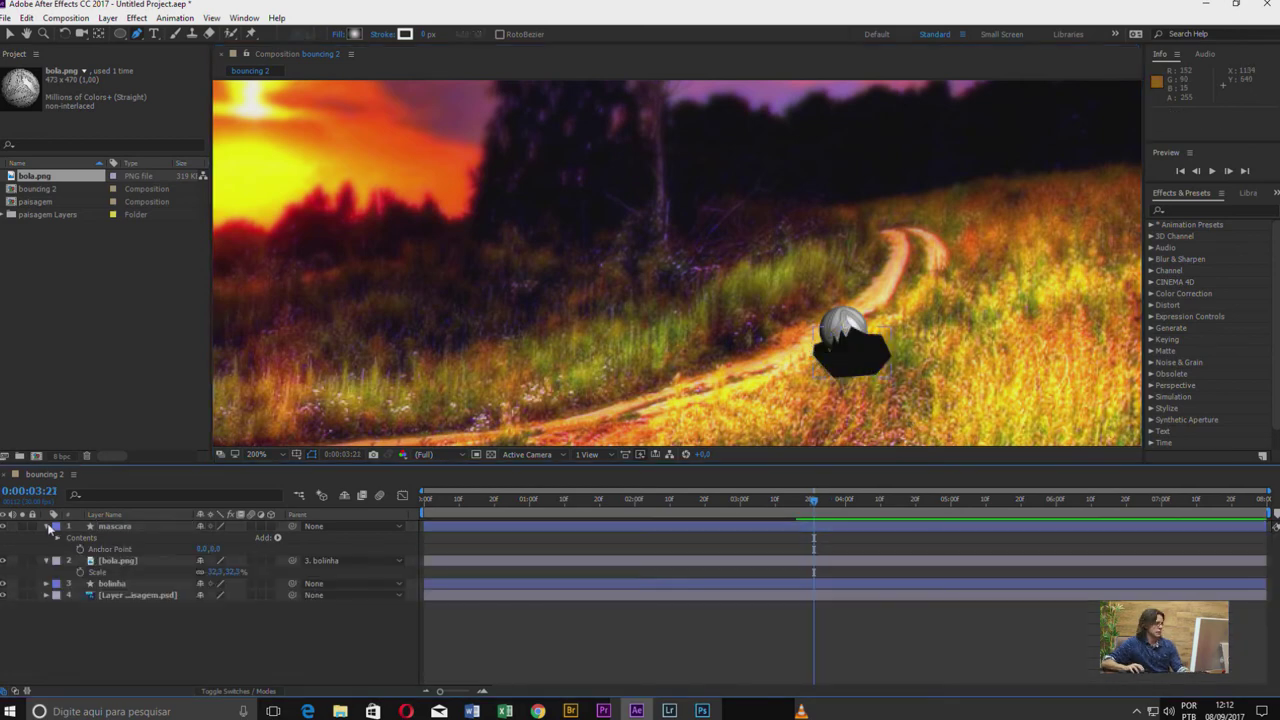
pyautogui.click(47, 527)
pyautogui.click(114, 539)
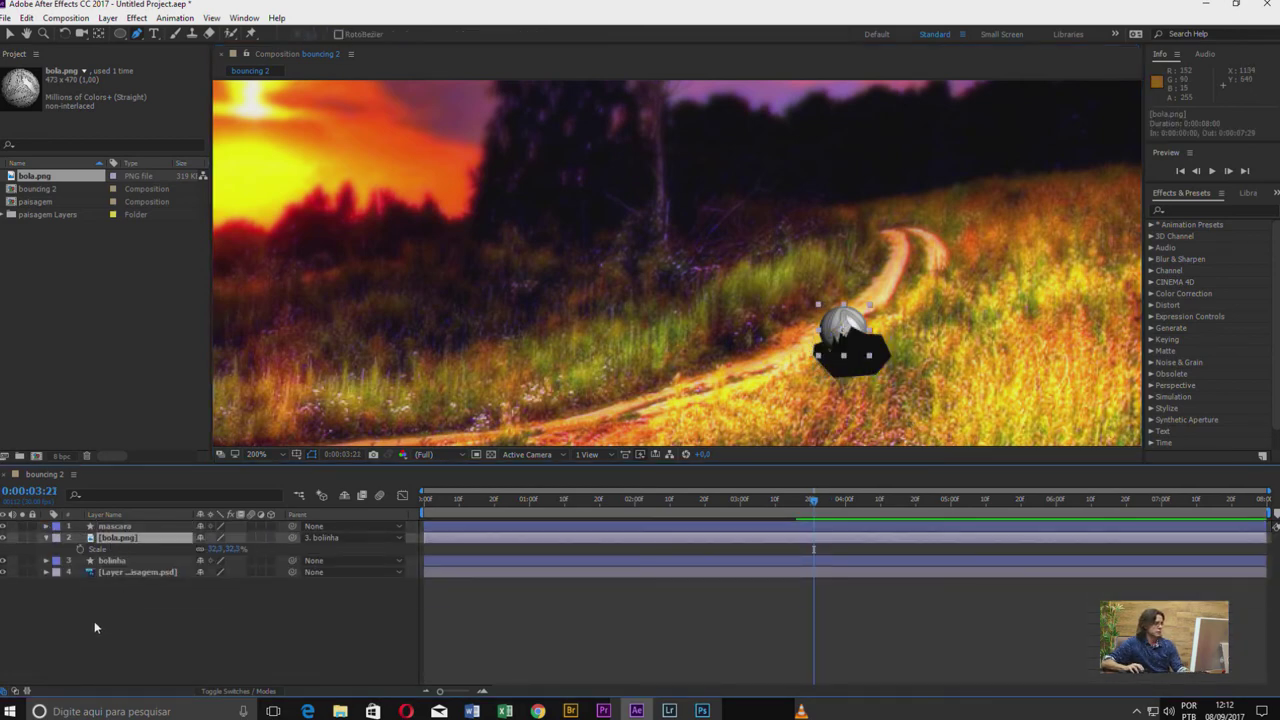
pyautogui.click(46, 538)
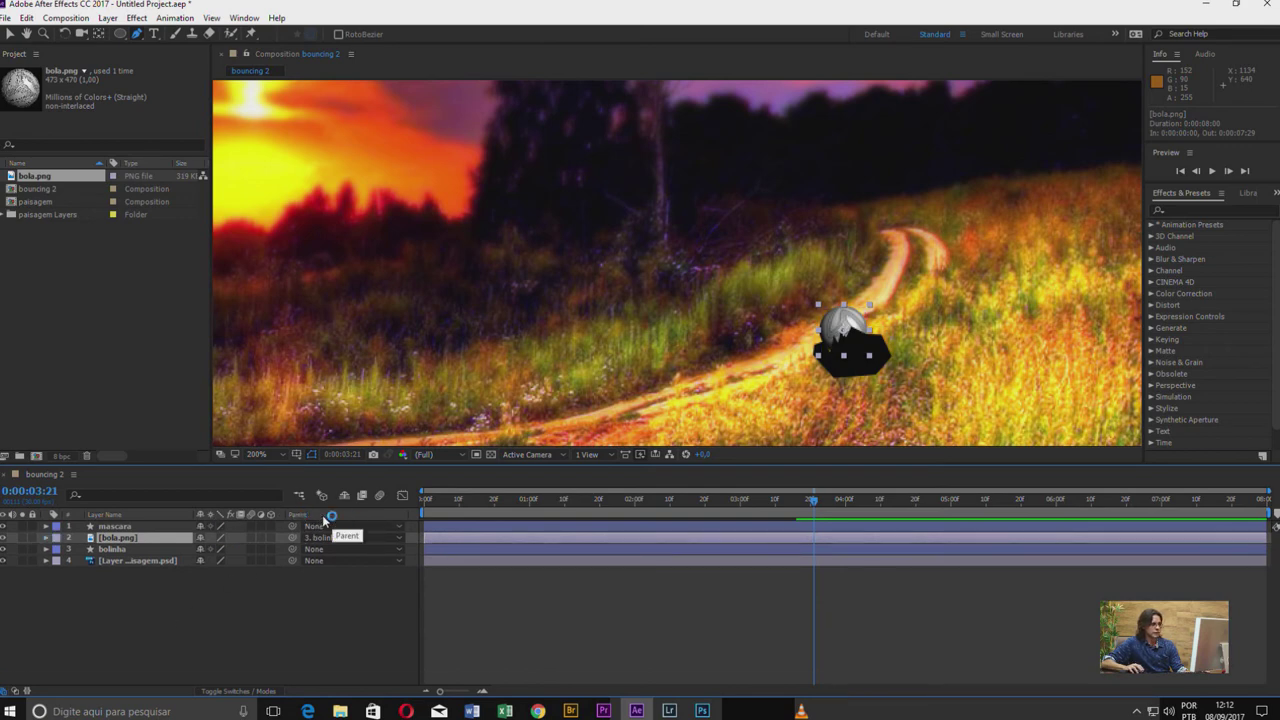
# - Give bola.png mascara as an inverted alpha matte, then hide bolinha and scrub the bounce
pyautogui.click(20, 691)
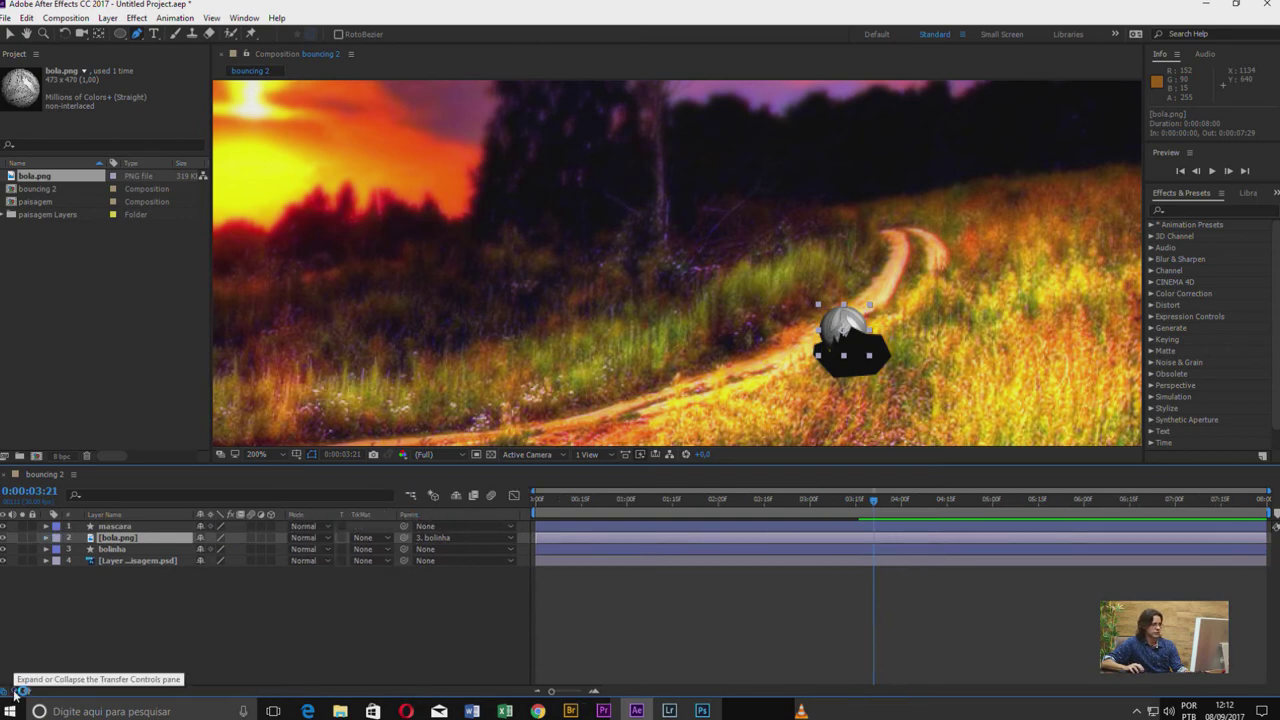
pyautogui.click(390, 539)
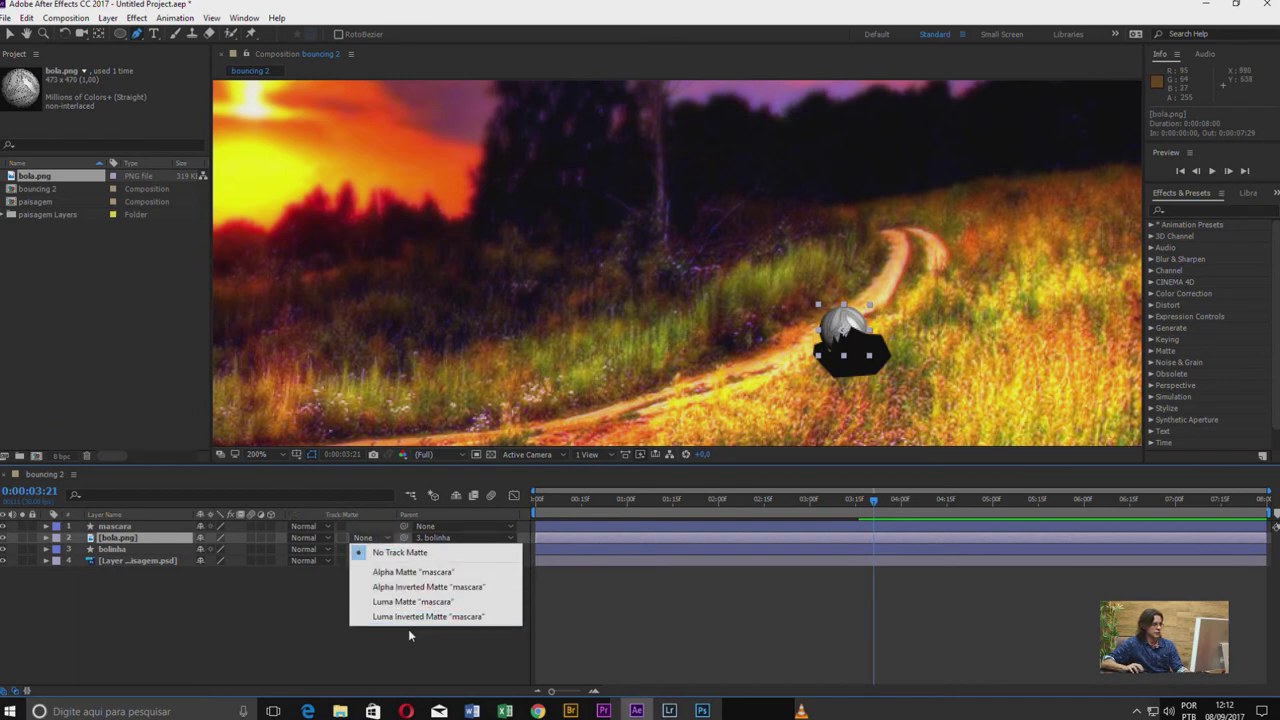
pyautogui.click(415, 572)
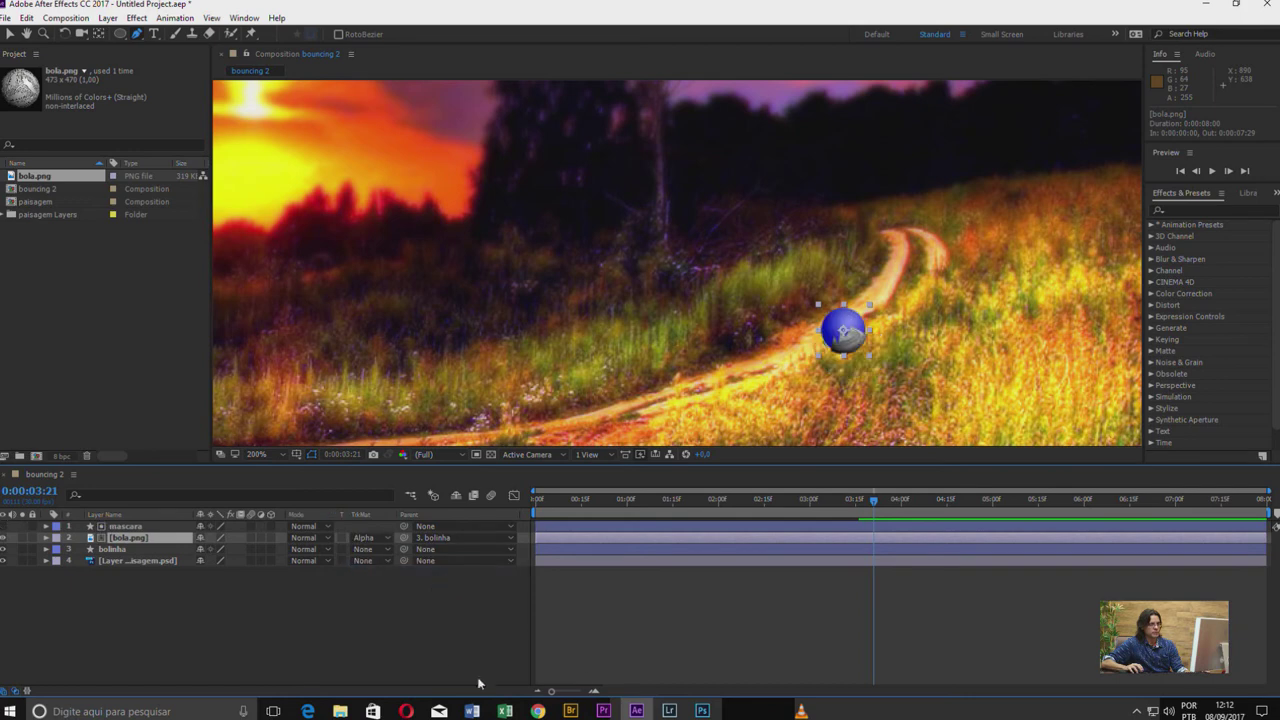
pyautogui.moveTo(870, 503); pyautogui.dragTo(861, 503)
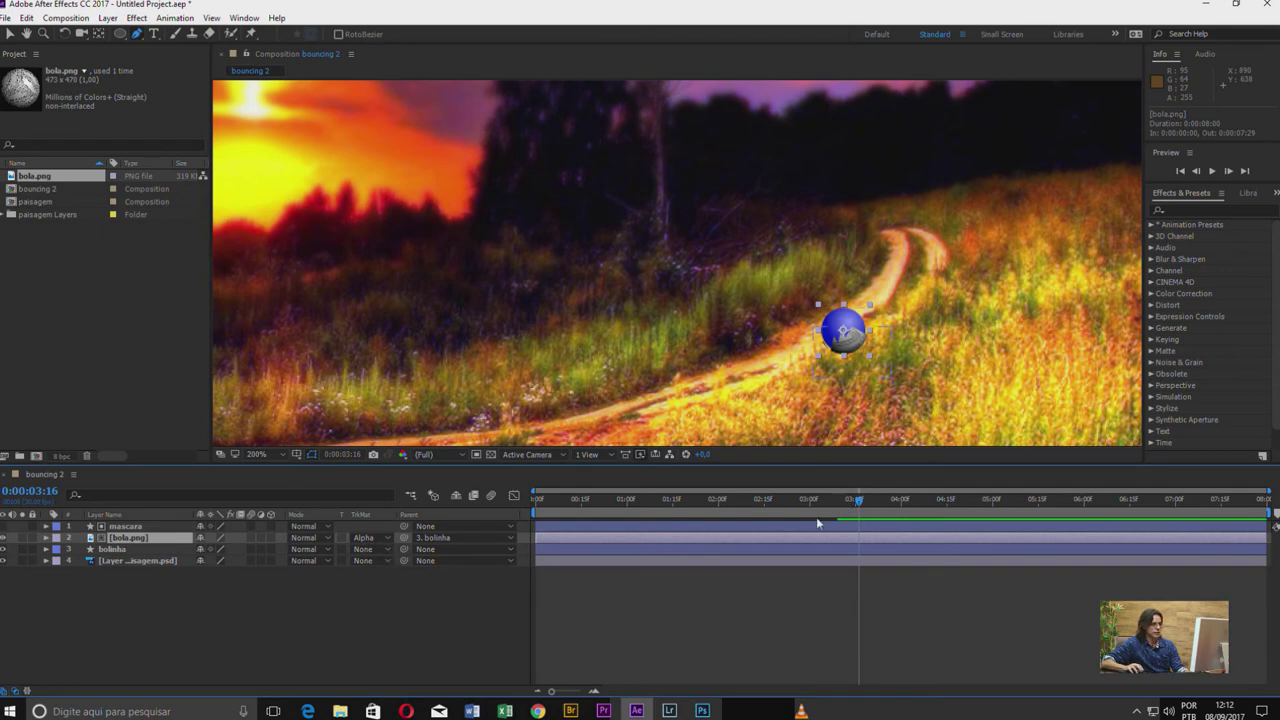
pyautogui.click(388, 538)
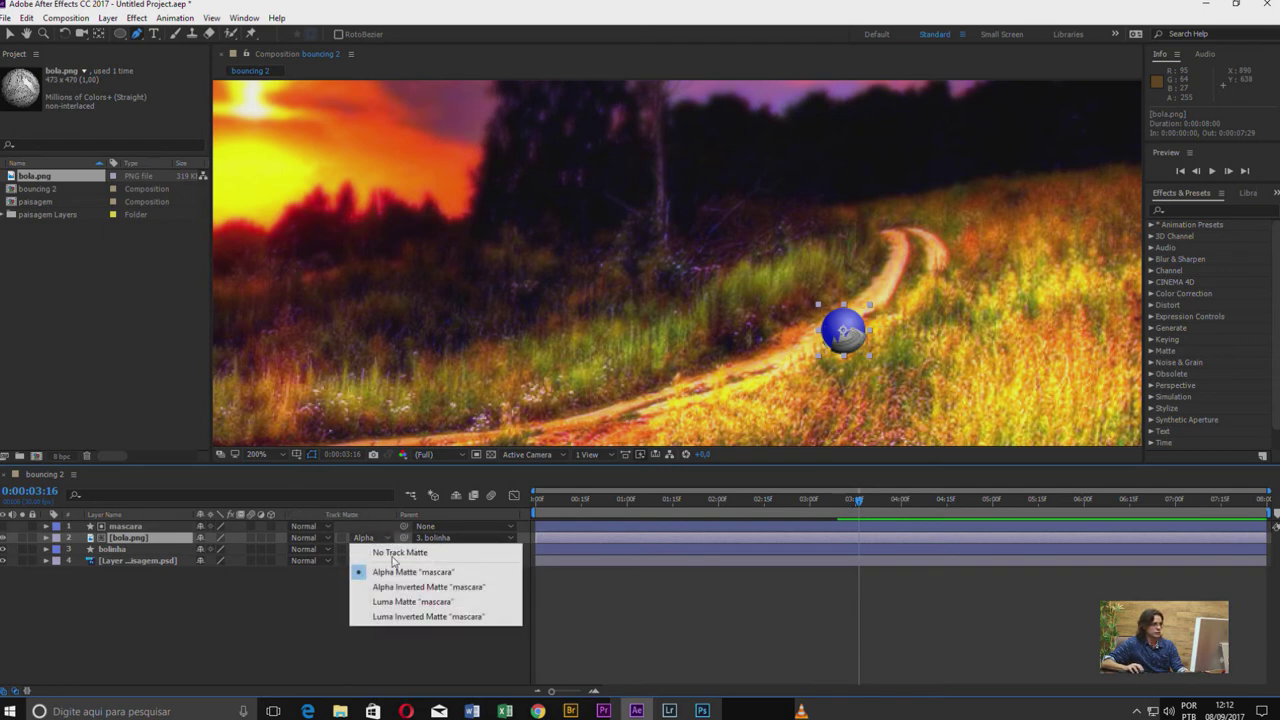
pyautogui.click(422, 580)
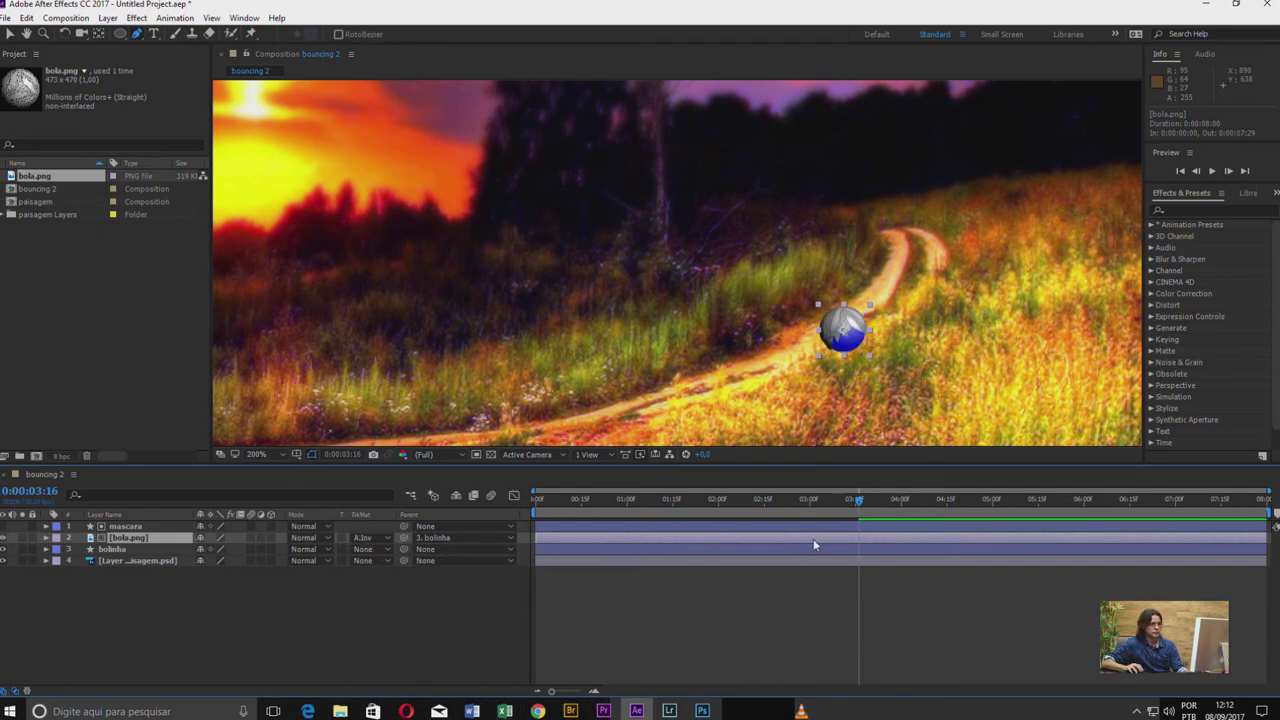
pyautogui.moveTo(858, 500); pyautogui.dragTo(866, 507)
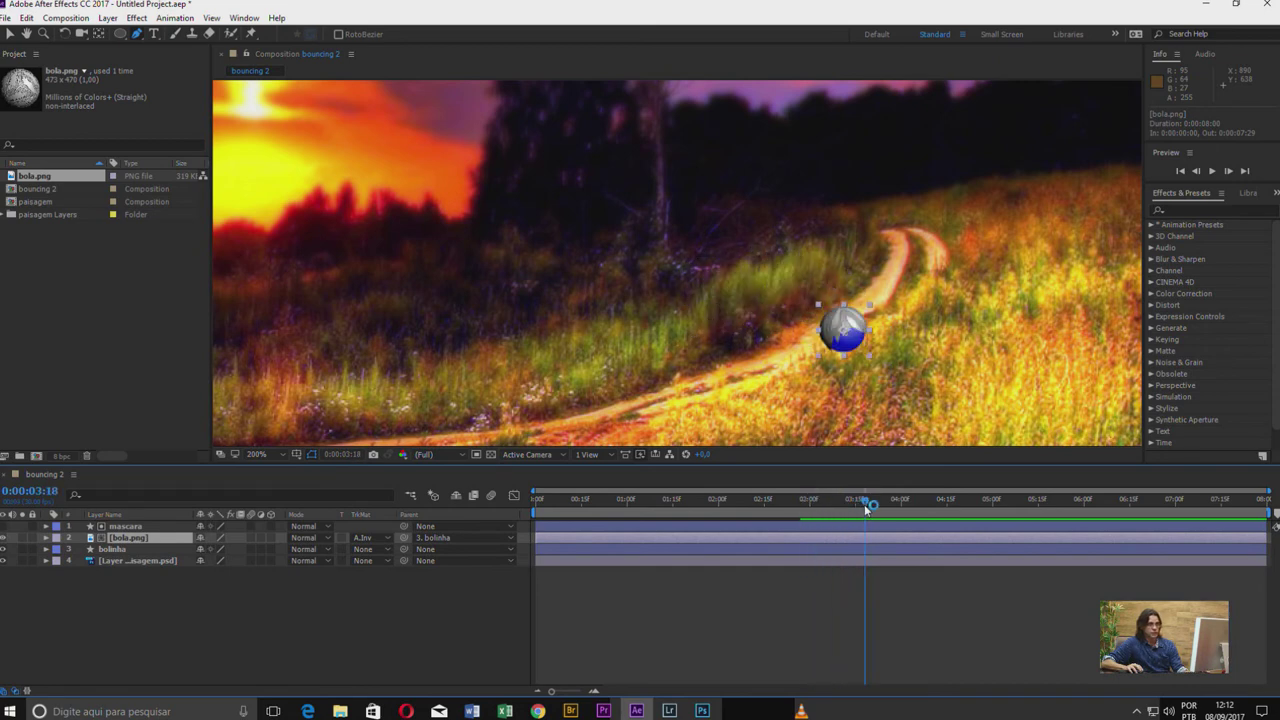
pyautogui.click(3, 549)
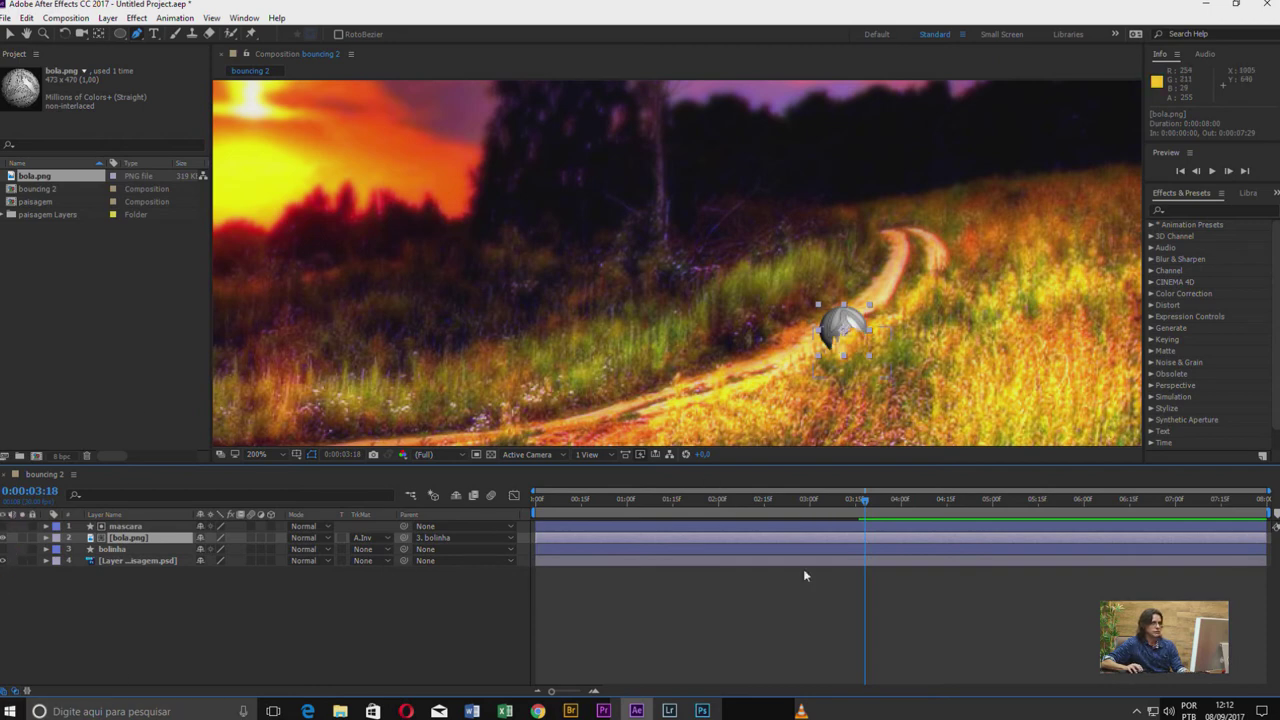
pyautogui.moveTo(864, 499)
pyautogui.mouseDown()
pyautogui.moveTo(786, 512)
pyautogui.moveTo(867, 519)
pyautogui.mouseUp()
pyautogui.hotkey('shift', '/')
pyautogui.click(847, 615)
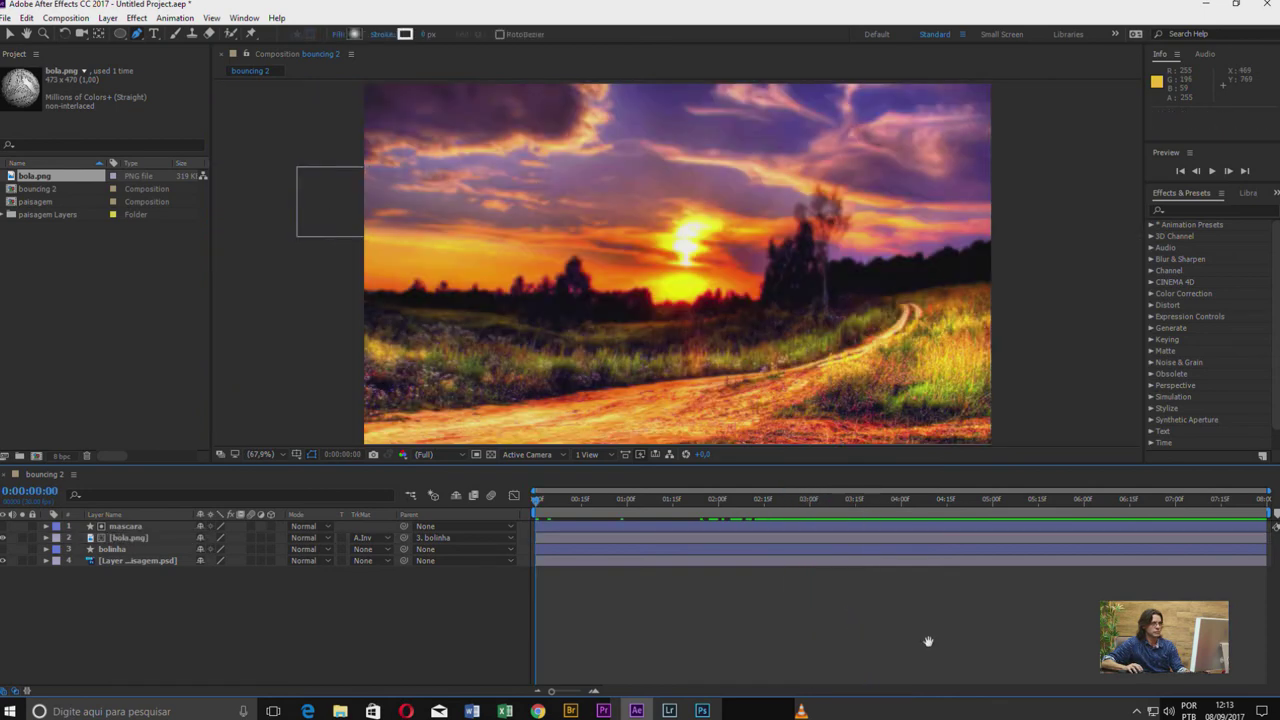
pyautogui.press('space')
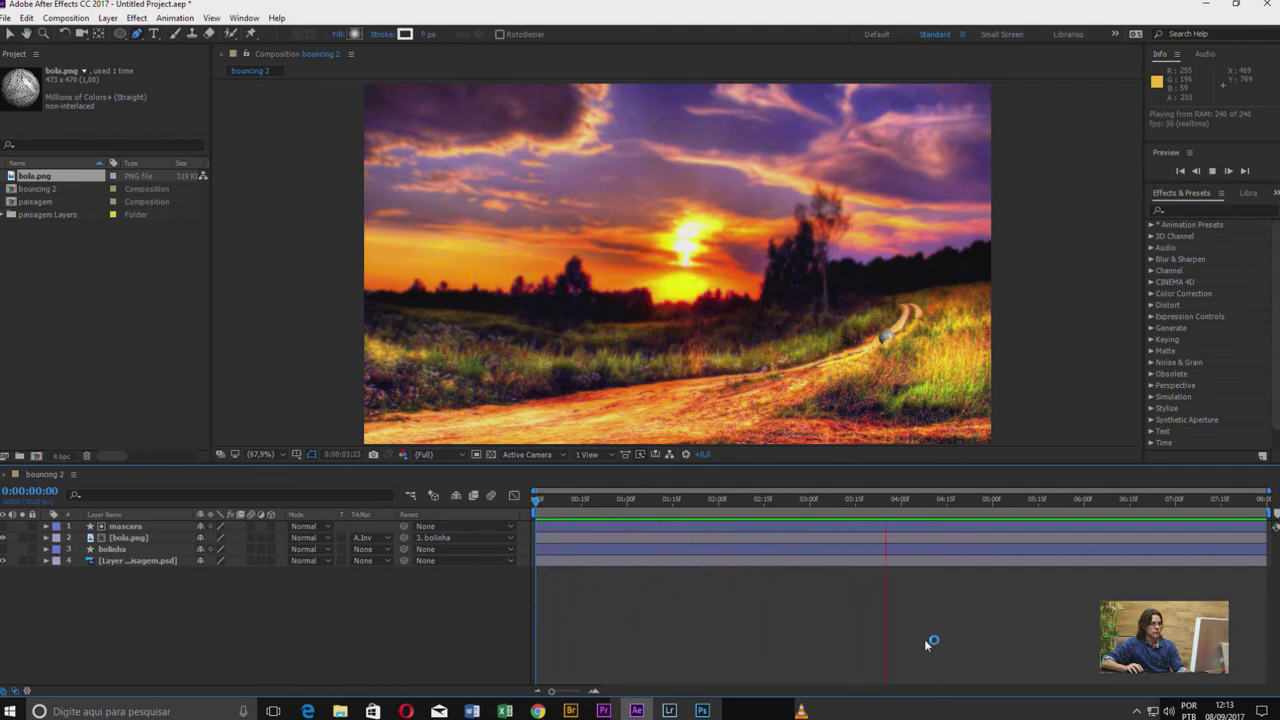
pyautogui.press('space')
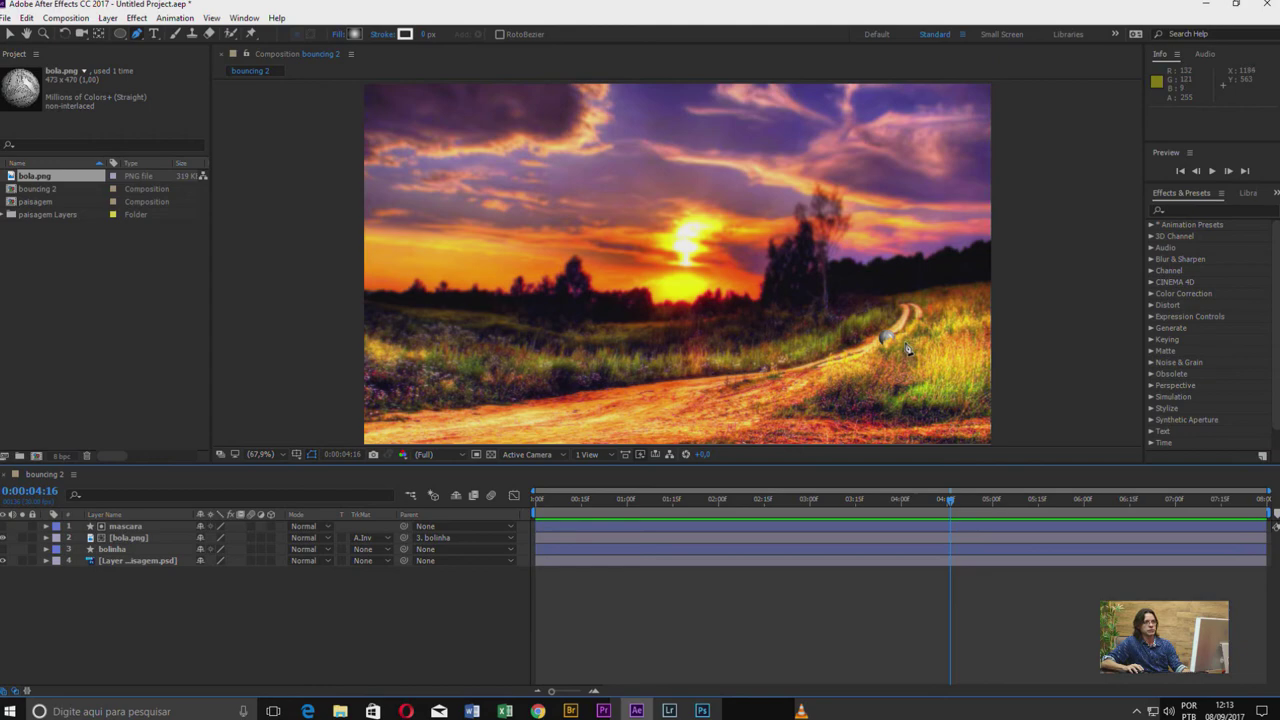
pyautogui.scroll(3, 898, 344)
pyautogui.scroll(3, 895, 339)
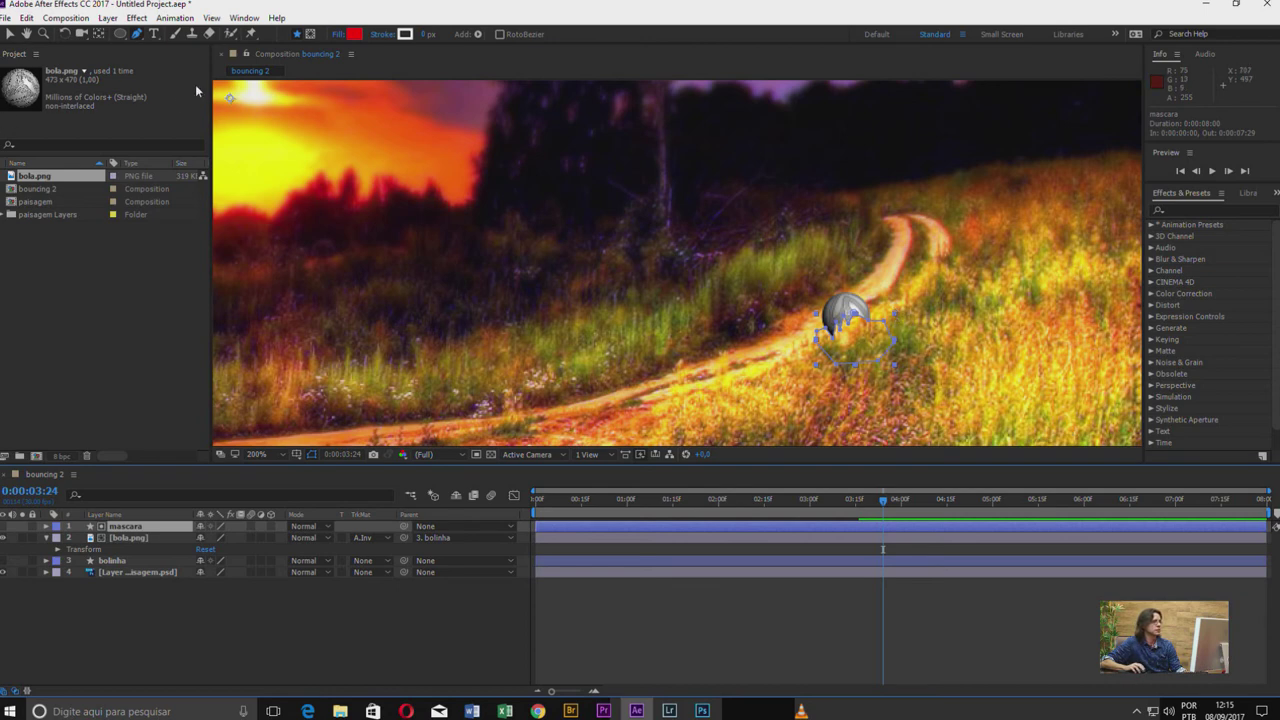
# - Apply Gaussian Blur to the mascara layer and set its Blurriness to 3.8
pyautogui.click(1196, 197)
pyautogui.write('blur')
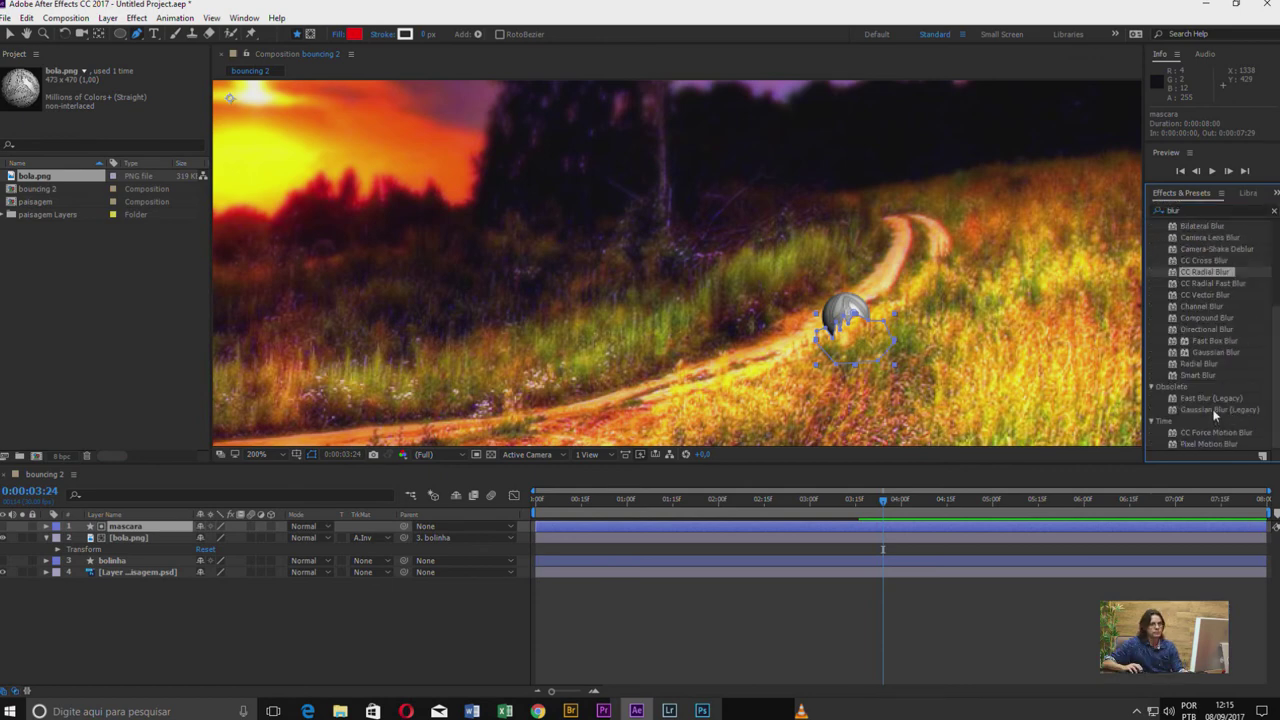
pyautogui.doubleClick(1216, 352)
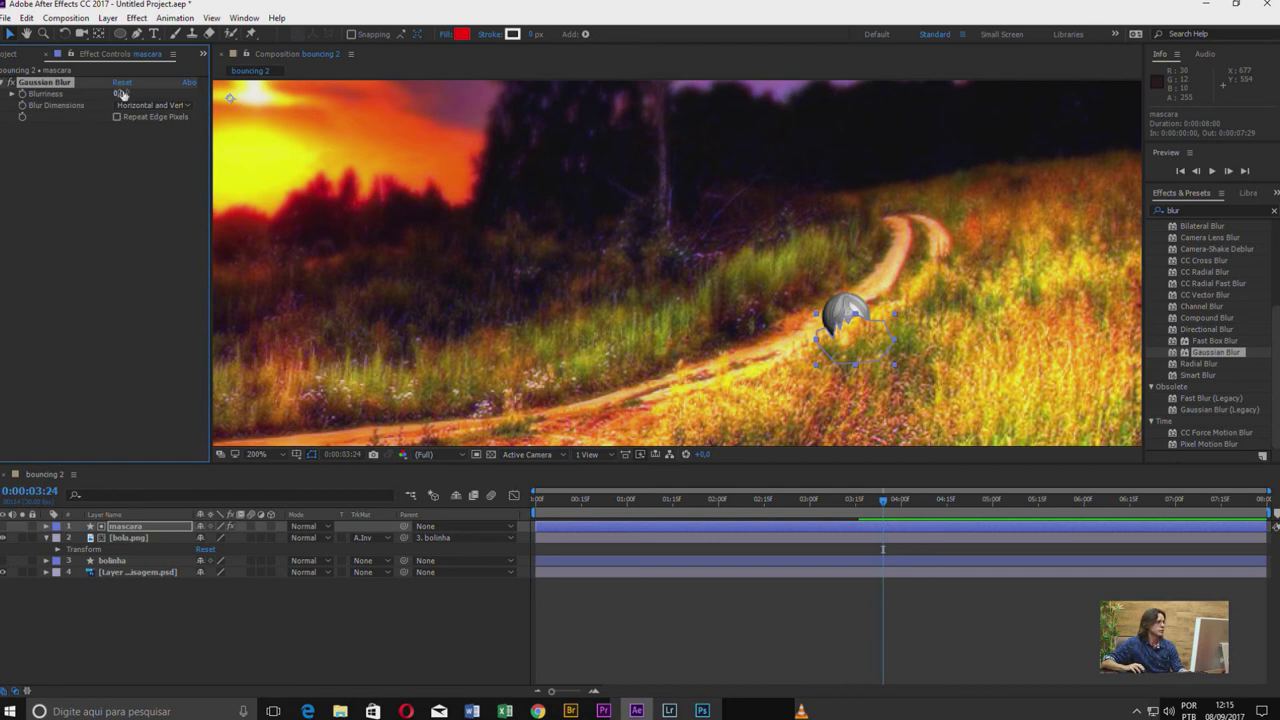
pyautogui.moveTo(122, 92); pyautogui.dragTo(140, 92)
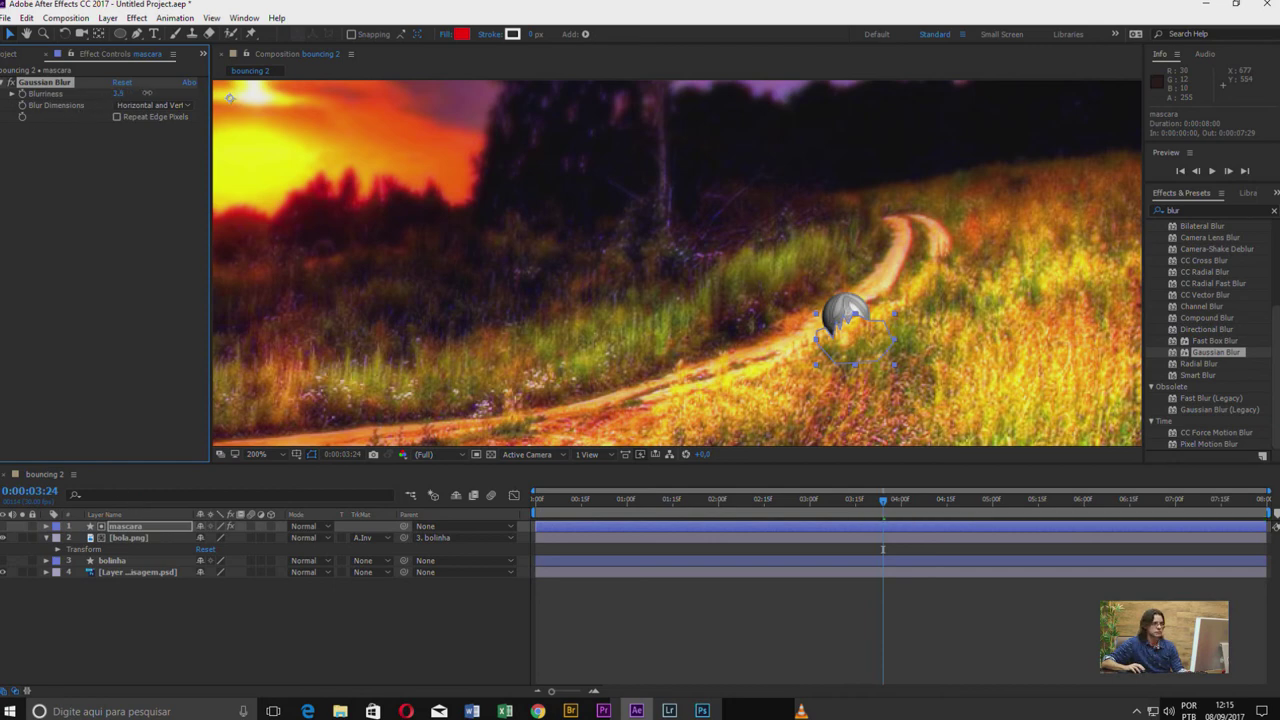
pyautogui.click(306, 436)
# - Set the viewer magnification to Fit and play a preview of the softened ball bouncing
pyautogui.click(282, 453)
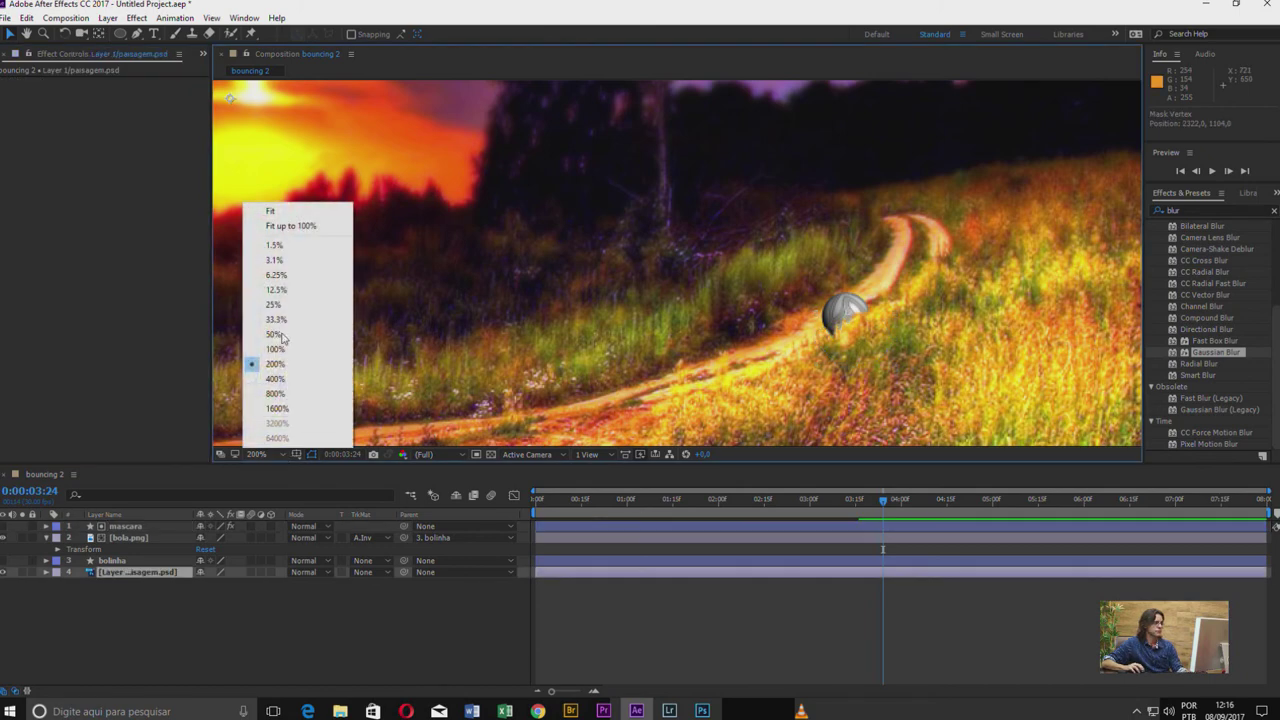
pyautogui.click(289, 209)
pyautogui.press('space')
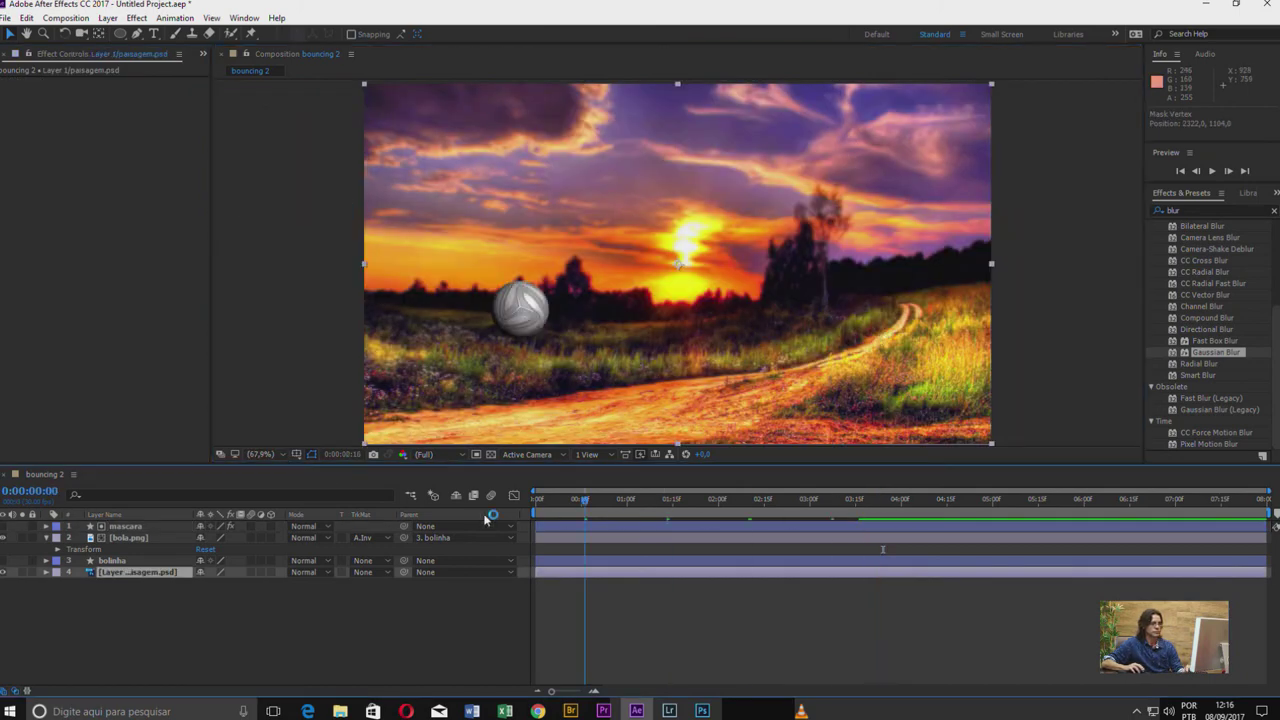
pyautogui.click(890, 643)
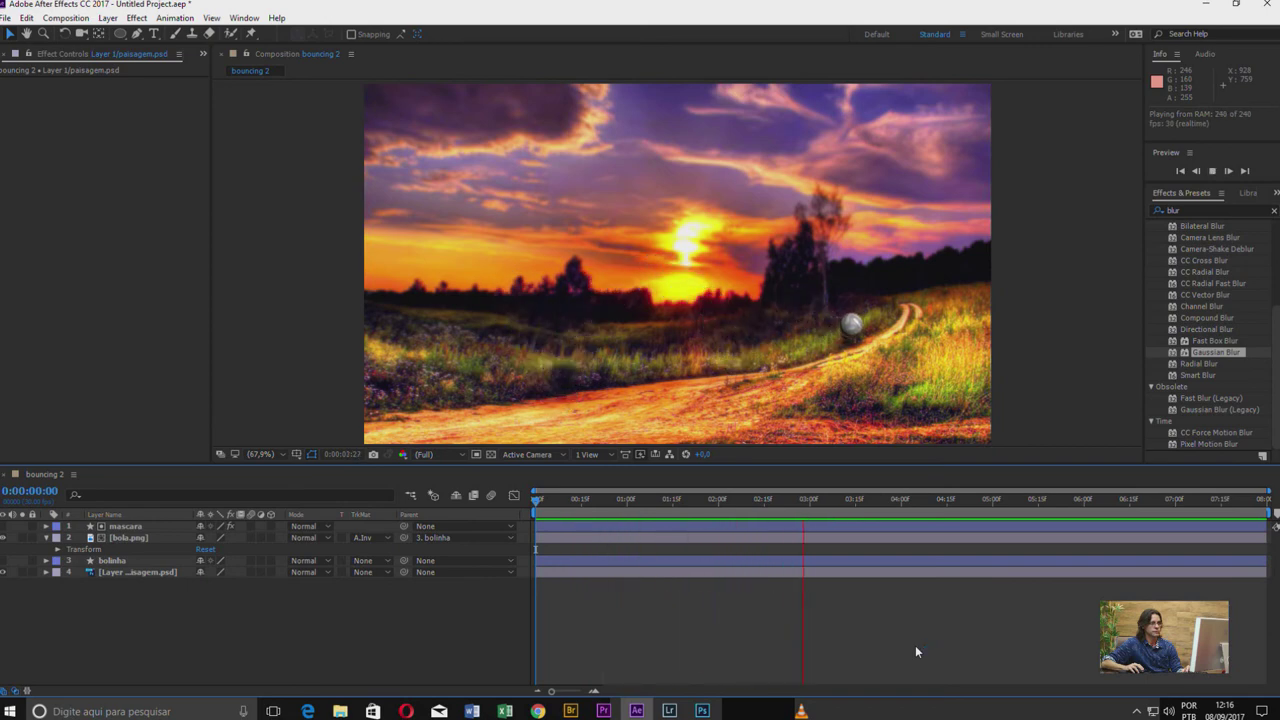
pyautogui.press('space')
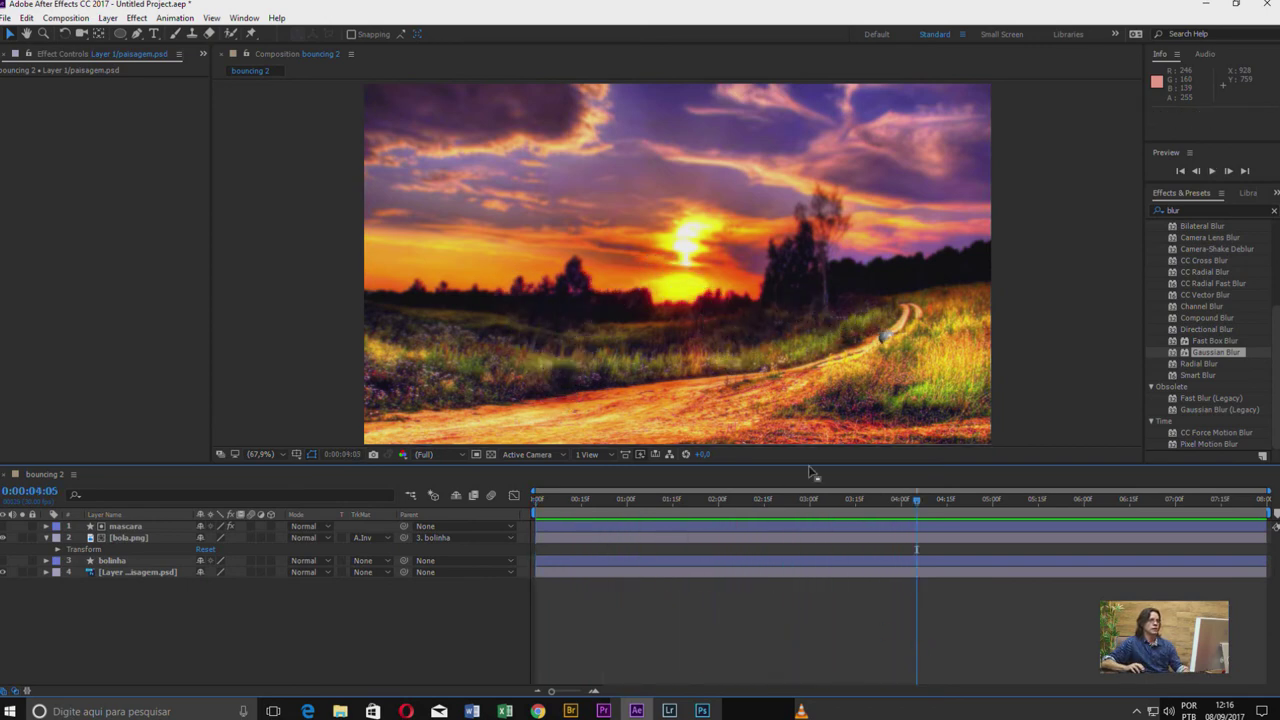
# - Move the playhead to 0:00:00:12, where the ball is visible
pyautogui.moveTo(918, 502); pyautogui.dragTo(453, 504)
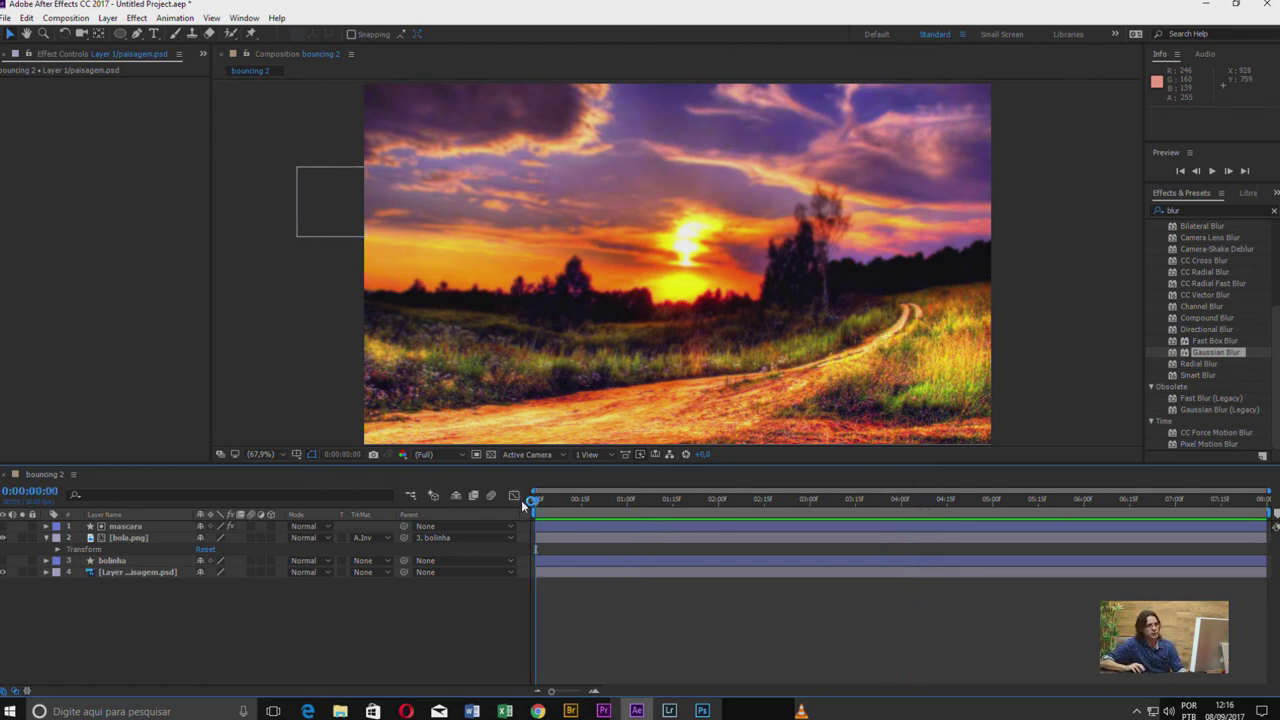
pyautogui.moveTo(534, 500)
pyautogui.mouseDown()
pyautogui.moveTo(561, 516)
pyautogui.moveTo(532, 513)
pyautogui.mouseUp()
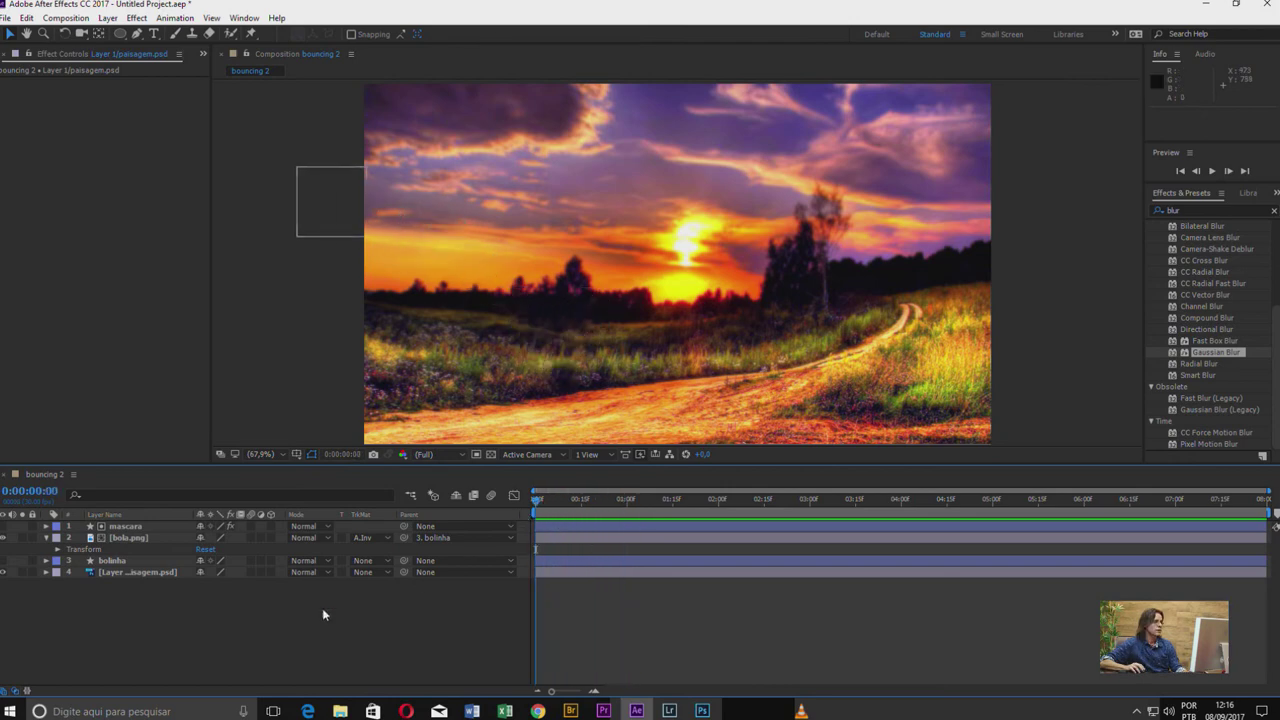
pyautogui.moveTo(536, 499); pyautogui.dragTo(571, 499)
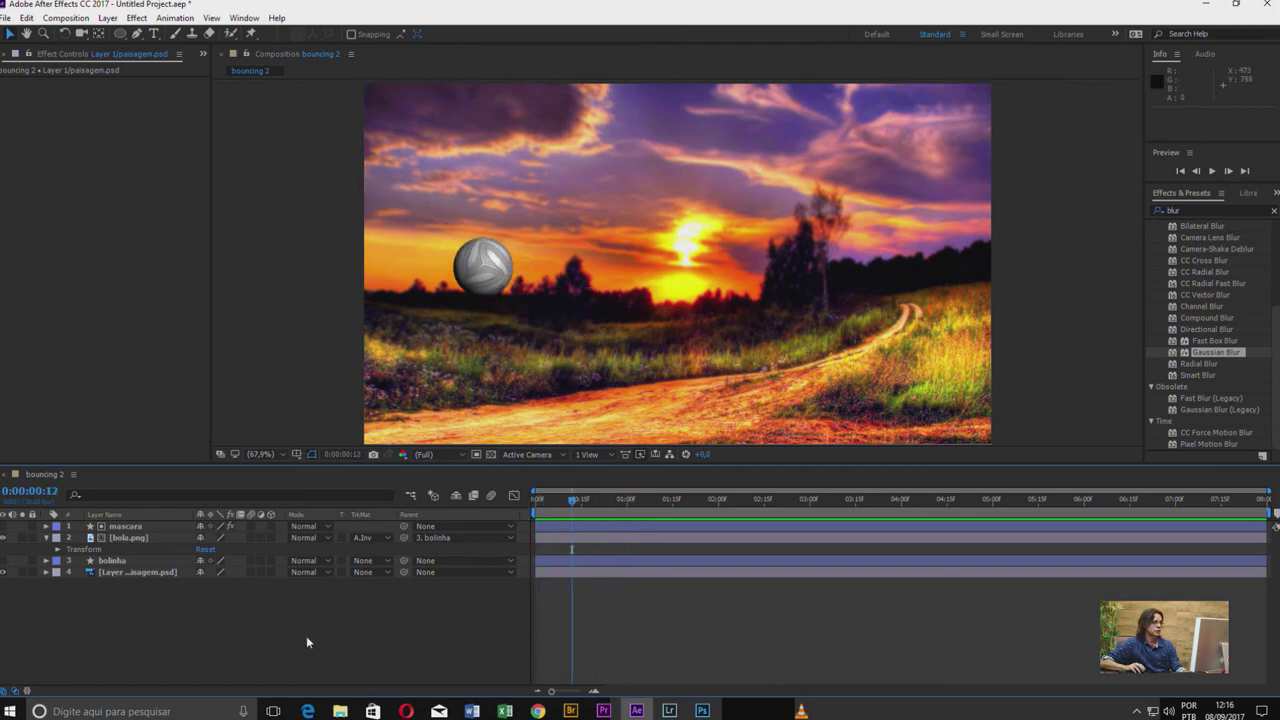
# - Add a new shape layer and draw an ellipse near the bottom-left of the scene
pyautogui.rightClick(221, 622)
pyautogui.moveTo(268, 480)
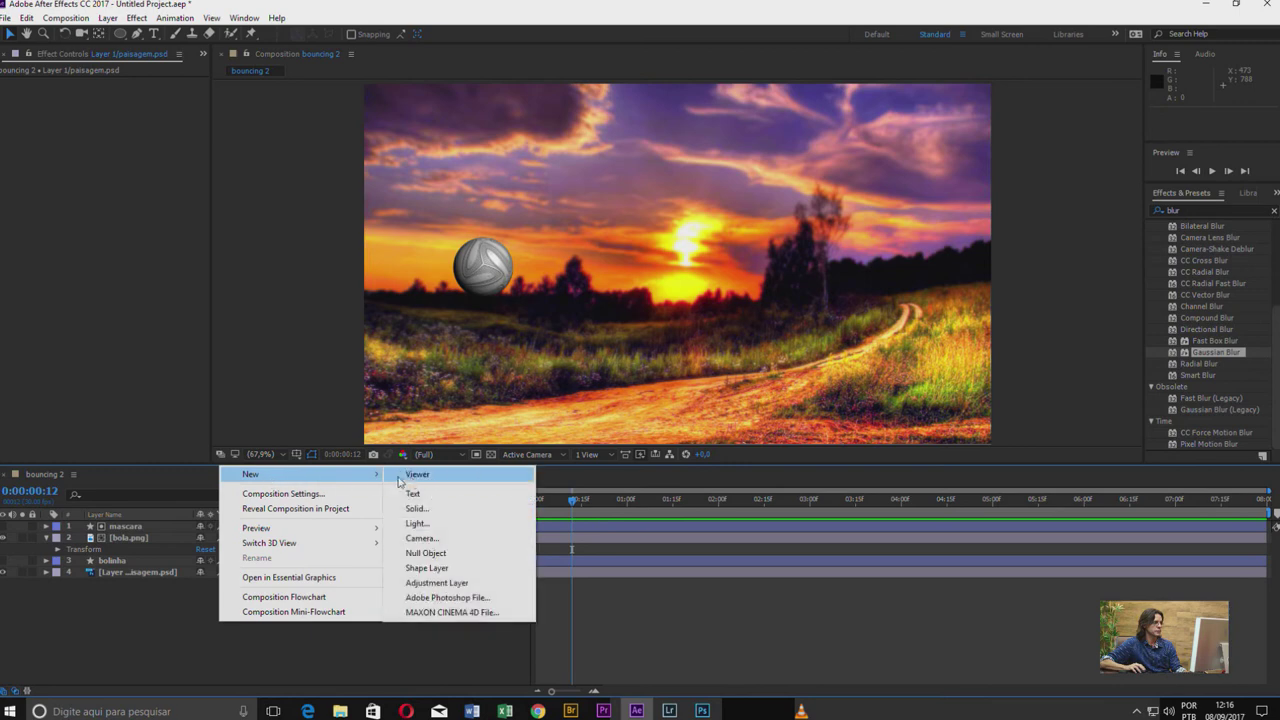
pyautogui.click(434, 569)
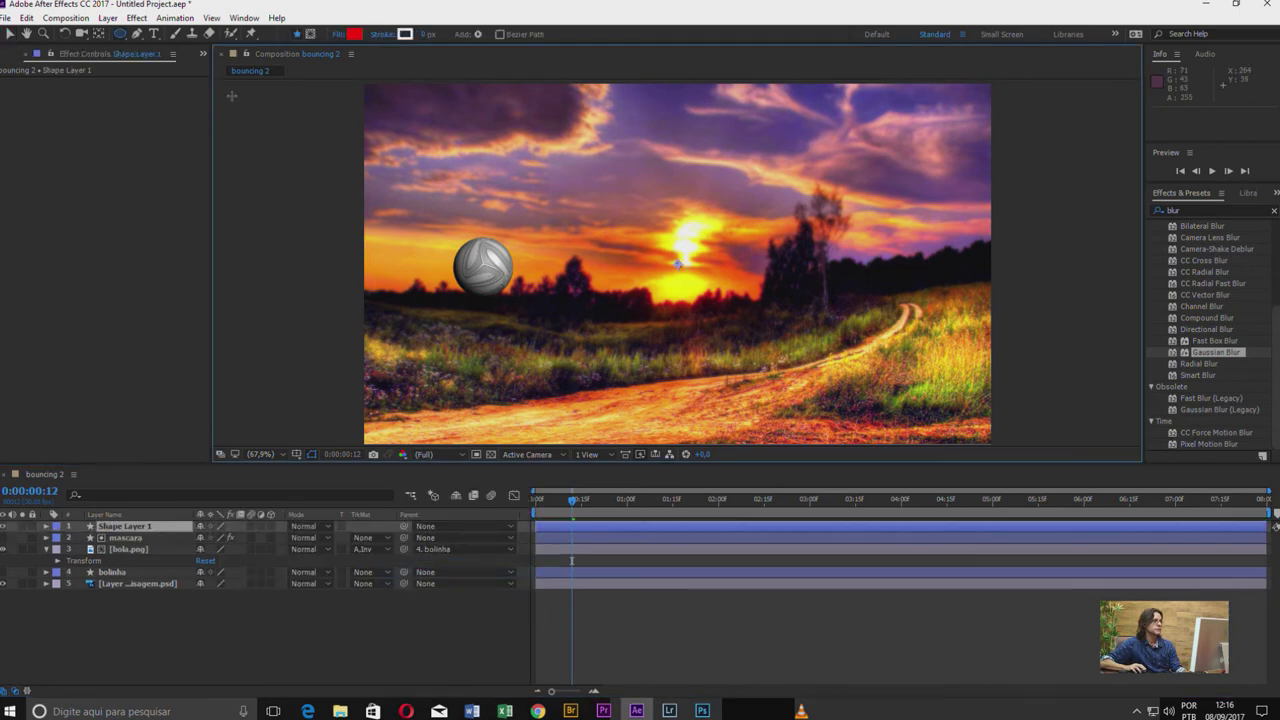
pyautogui.moveTo(120, 34); pyautogui.dragTo(170, 68)
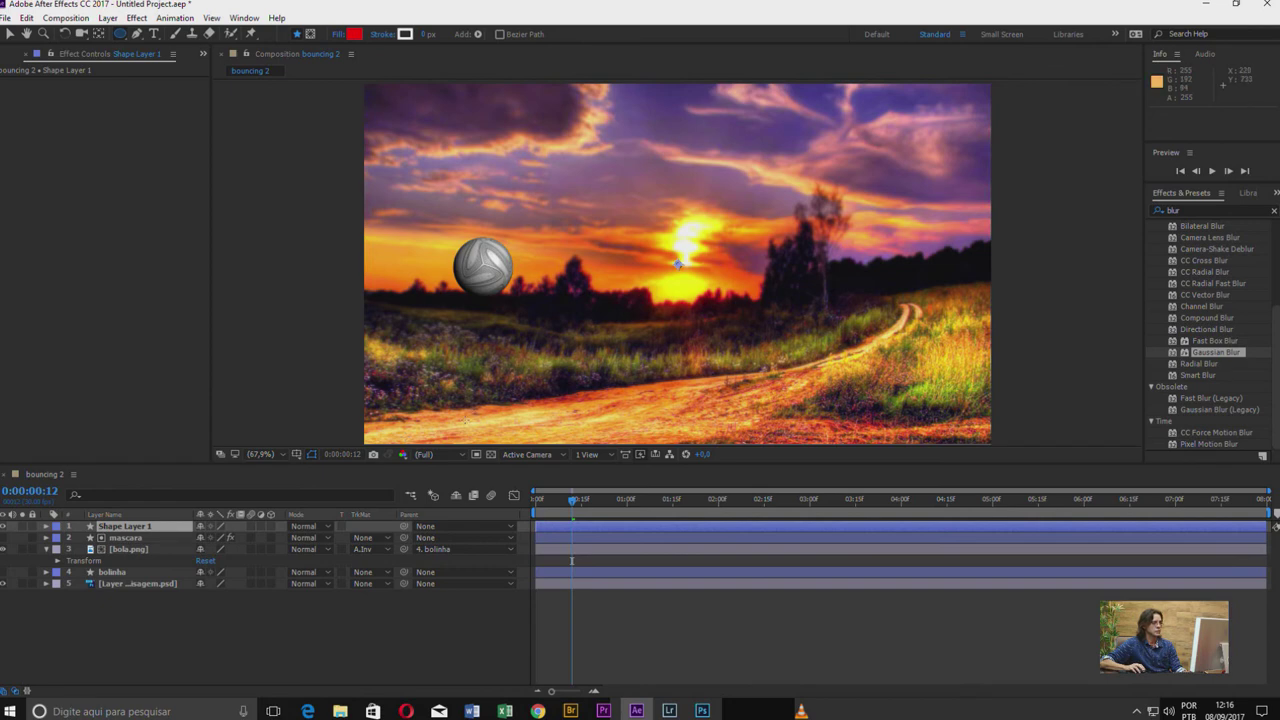
pyautogui.moveTo(463, 418); pyautogui.dragTo(519, 431)
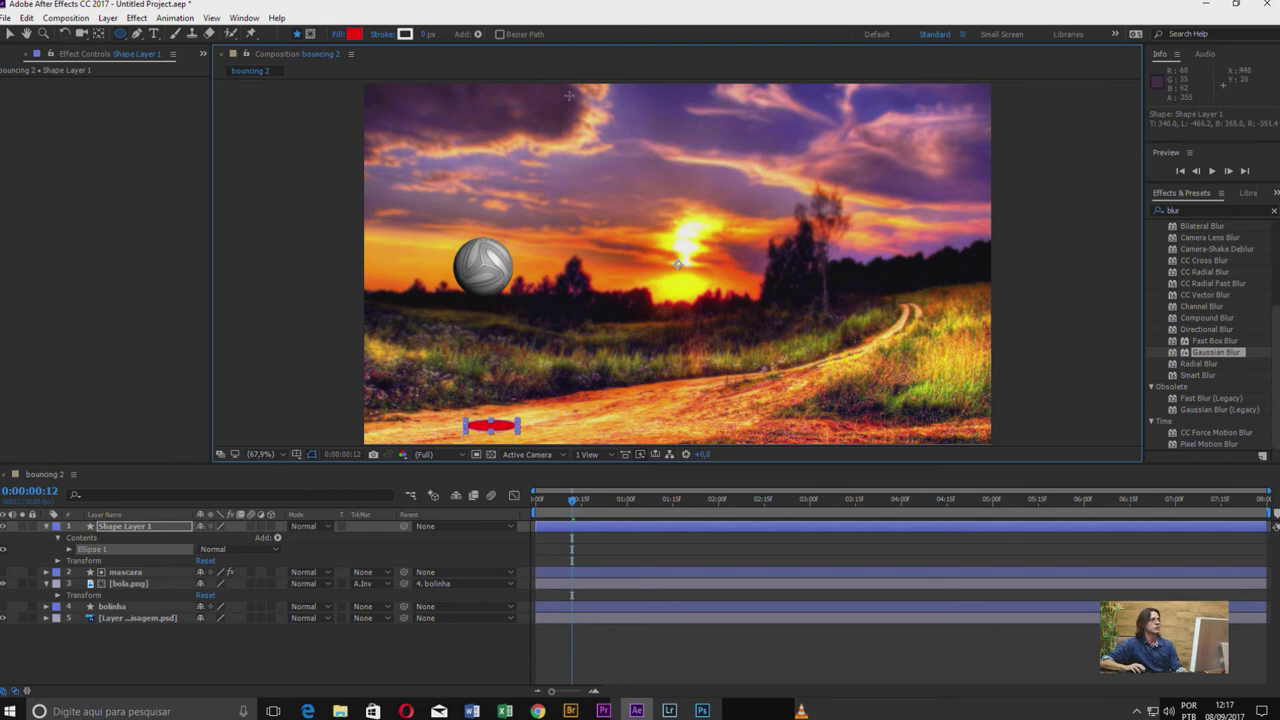
# - Give the ellipse a 000000 black fill and apply Gaussian Blur to its layer
pyautogui.click(354, 35)
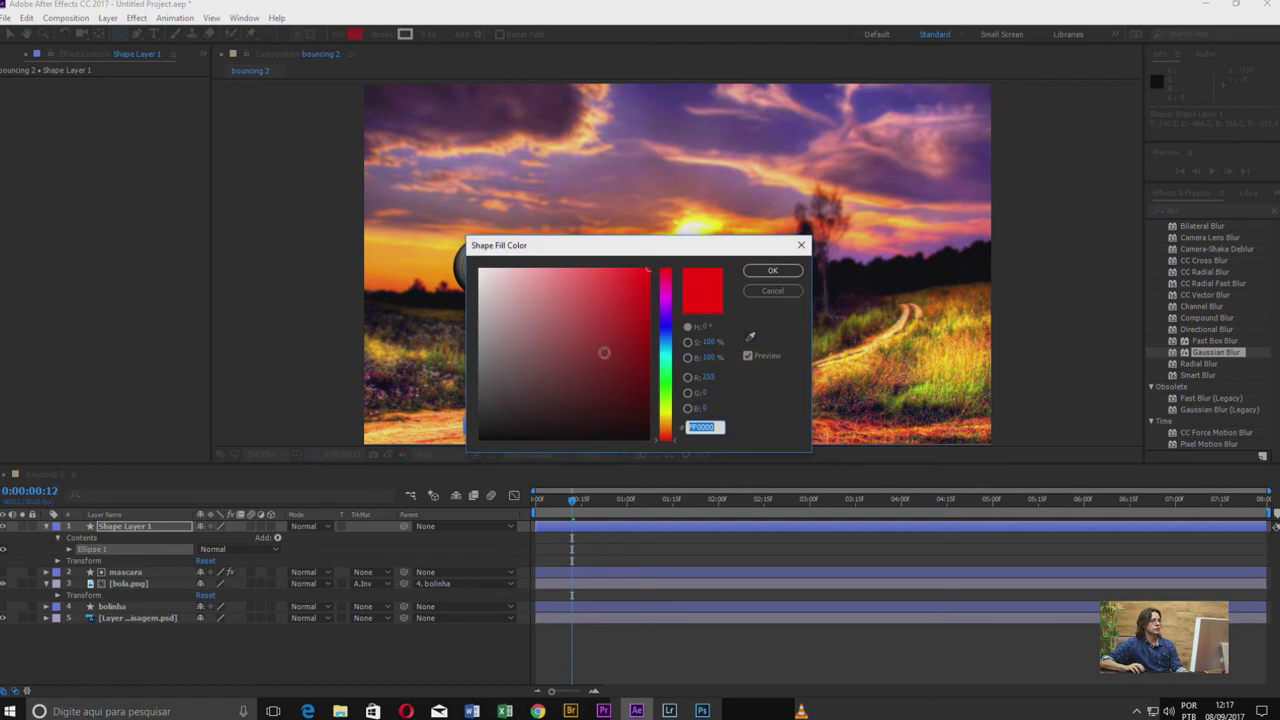
pyautogui.click(766, 274)
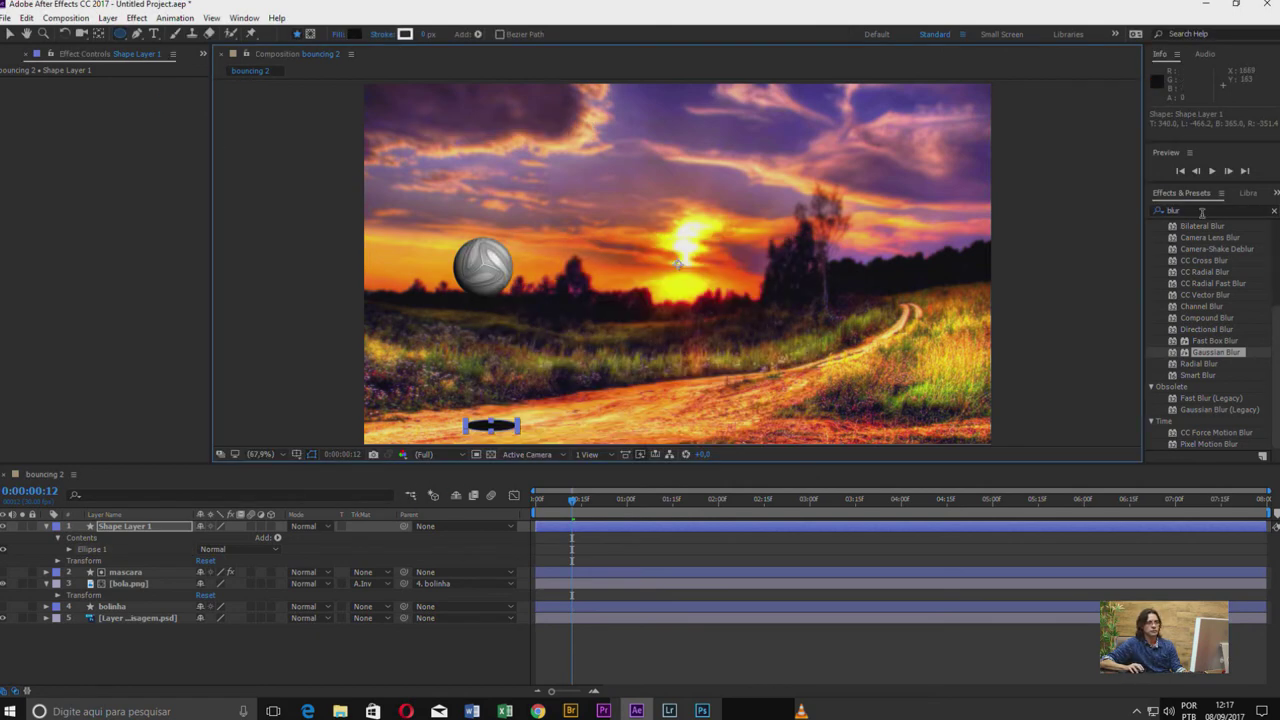
pyautogui.moveTo(1183, 355); pyautogui.dragTo(107, 97)
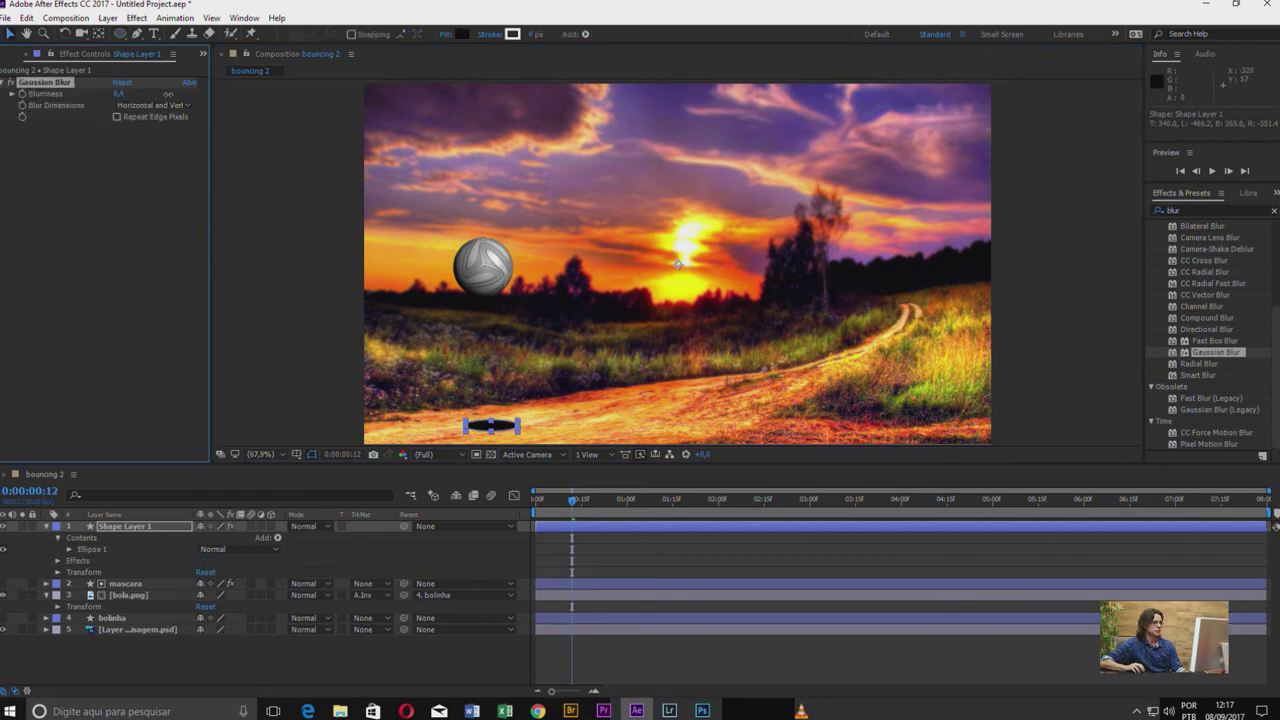
# - Set Blurriness to 31.5, flatten the shadow, and move it to the frame's left edge at 0:00
pyautogui.moveTo(117, 95); pyautogui.dragTo(361, 102)
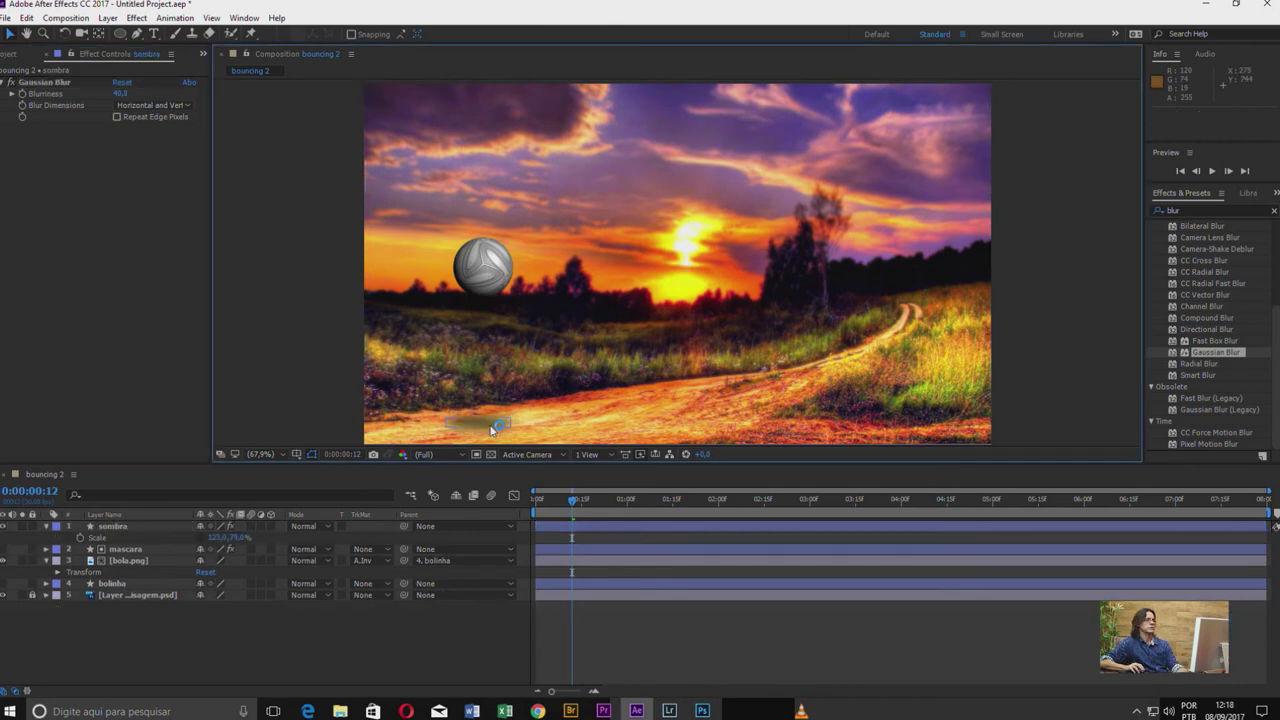
pyautogui.moveTo(494, 428); pyautogui.dragTo(499, 430)
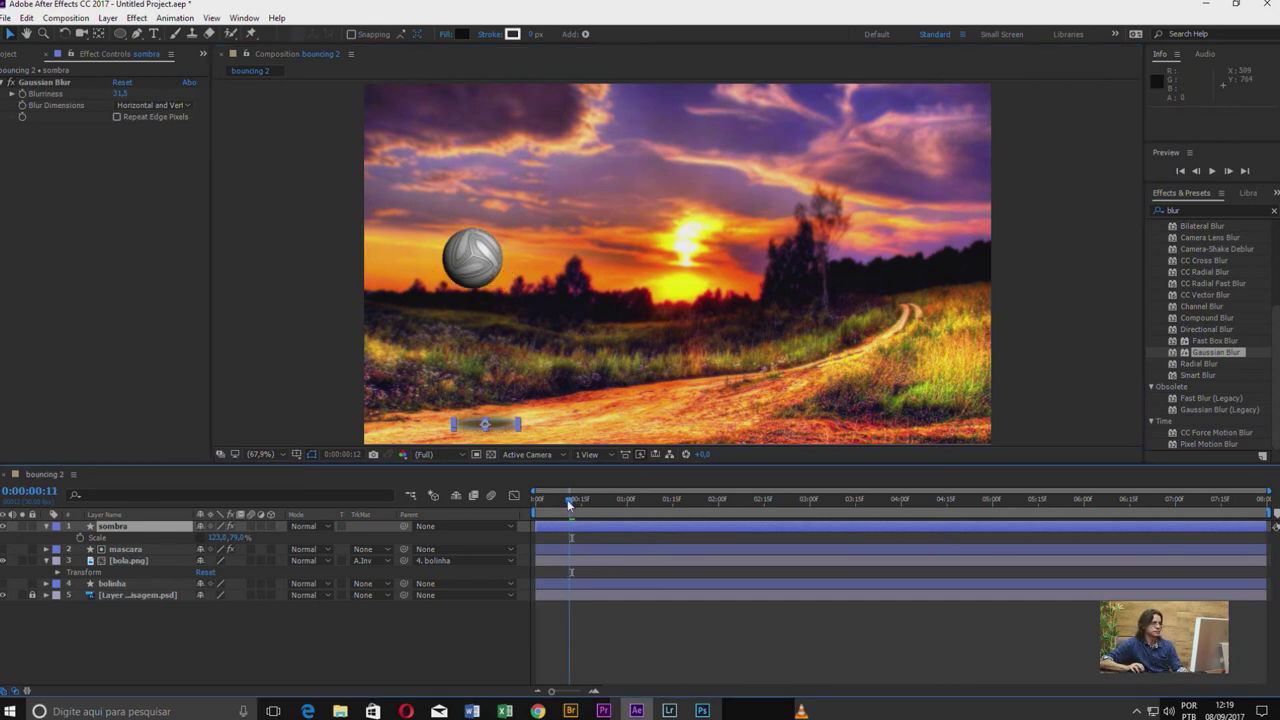
pyautogui.moveTo(576, 506); pyautogui.dragTo(534, 502)
pyautogui.moveTo(484, 425); pyautogui.dragTo(347, 432)
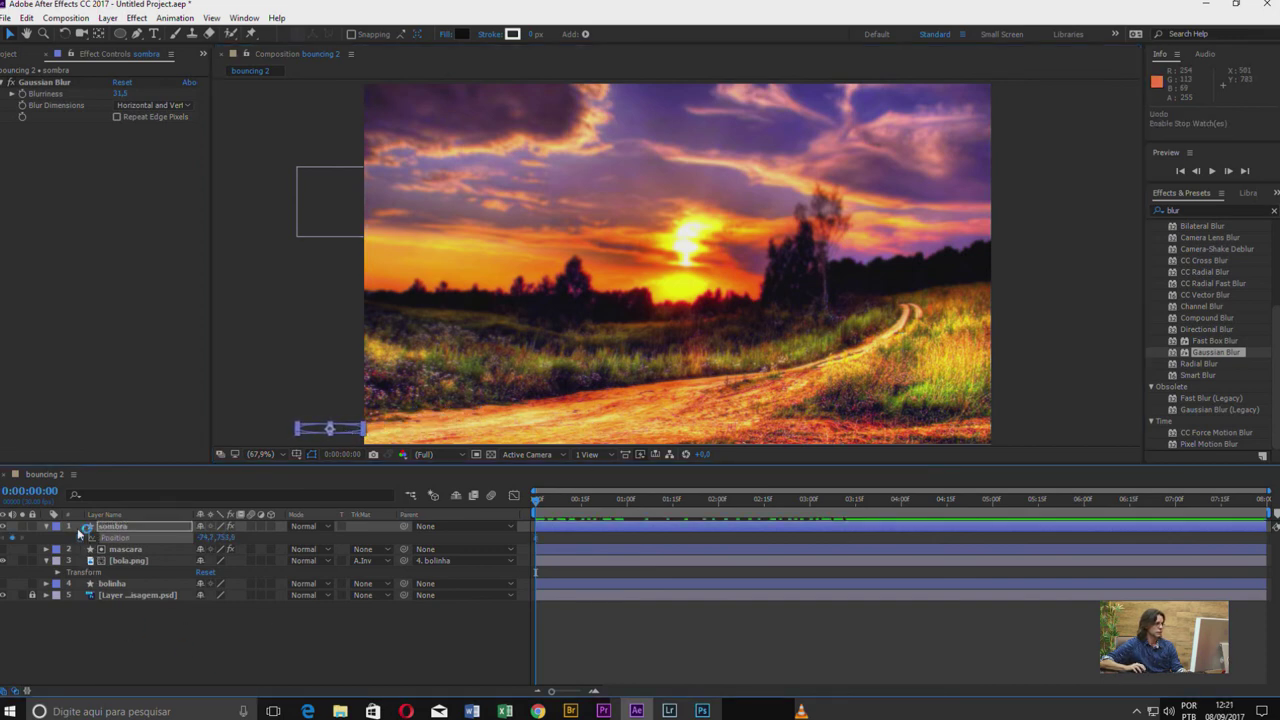
# - Enable Scale keyframing on sombra and move it under the ball at 0:00:03:17
pyautogui.click(46, 527)
pyautogui.click(46, 527)
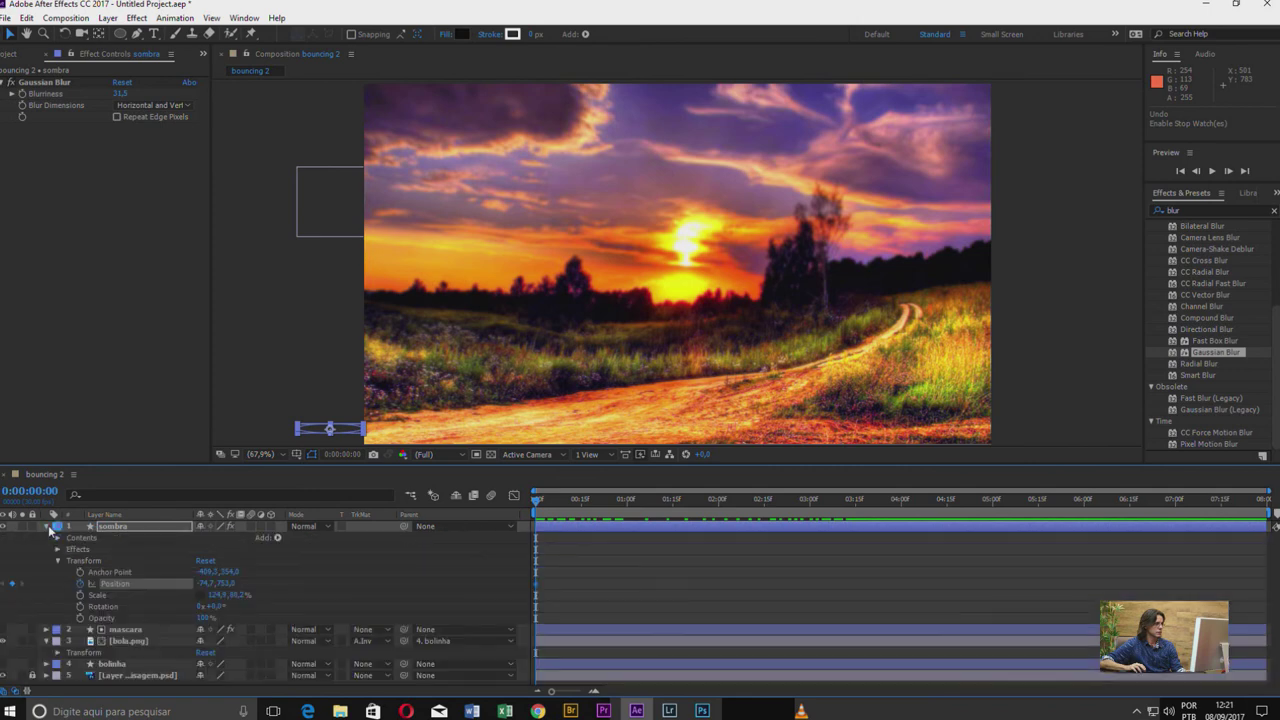
pyautogui.click(80, 595)
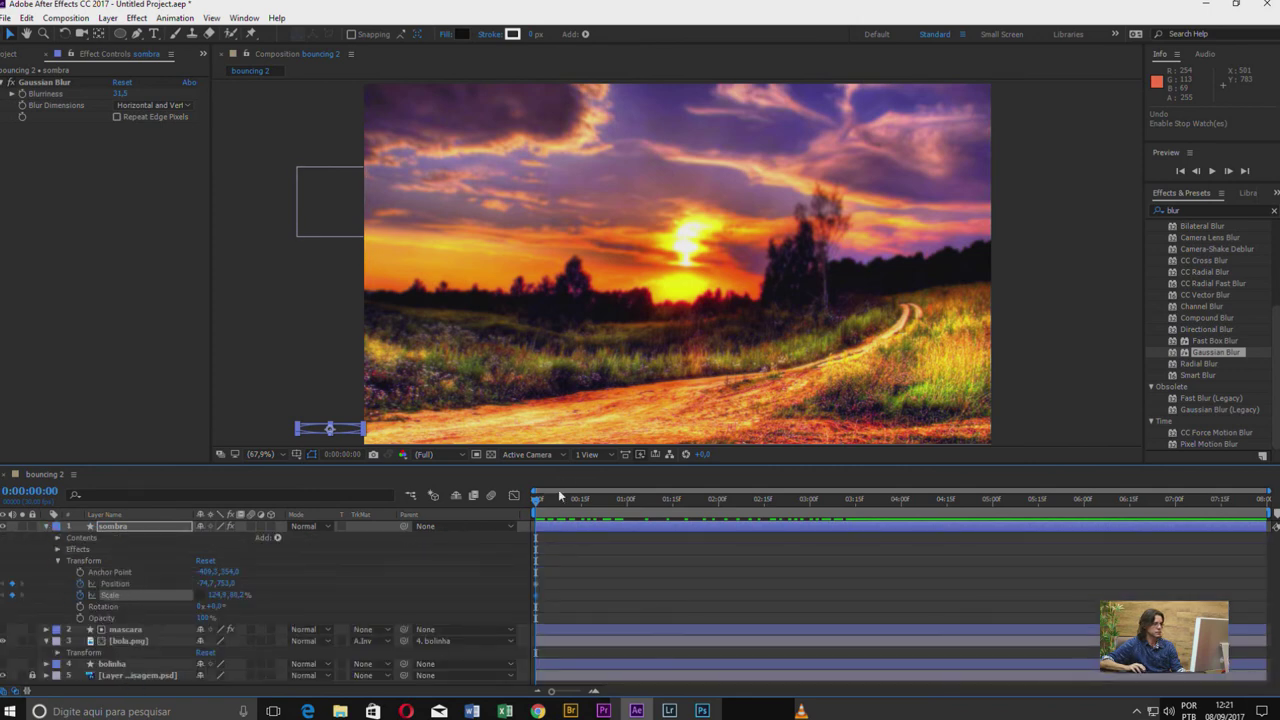
pyautogui.moveTo(576, 506); pyautogui.dragTo(864, 516)
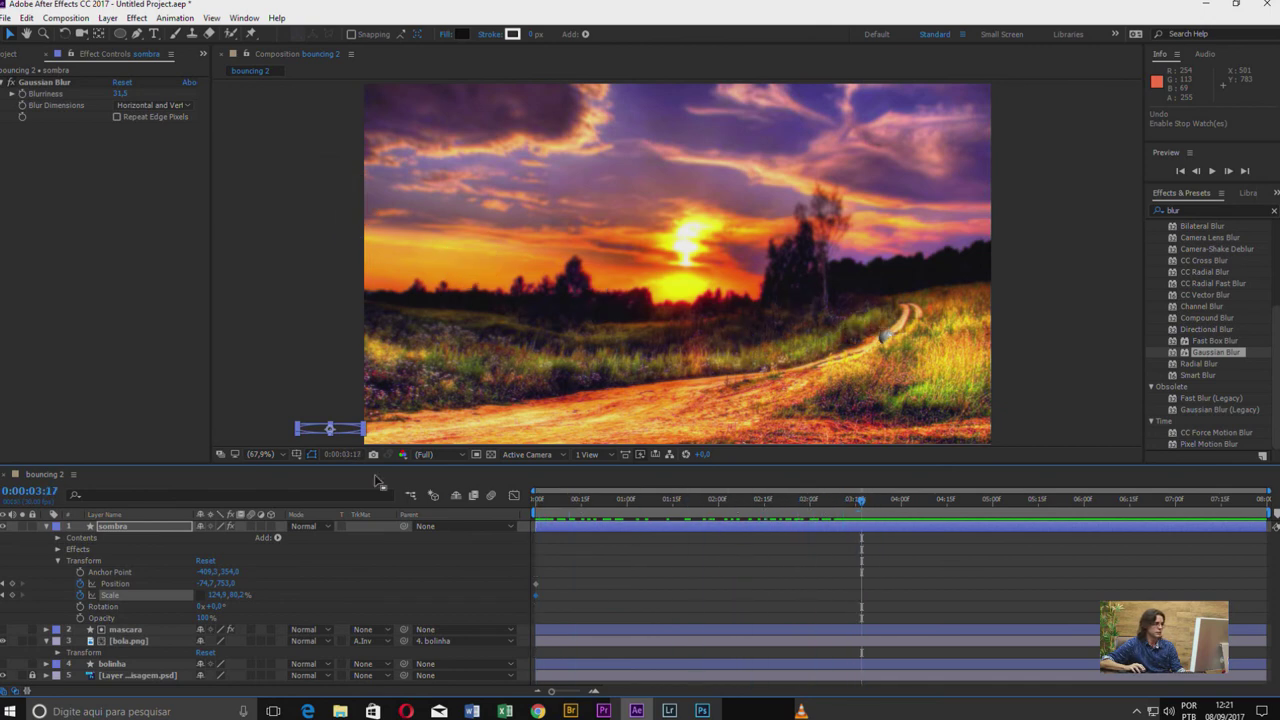
pyautogui.moveTo(346, 427)
pyautogui.mouseDown()
pyautogui.moveTo(904, 350)
pyautogui.moveTo(871, 356)
pyautogui.mouseUp()
# - Shrink the shadow's scale to 29.8, 17.2% and nudge it right under the ball
pyautogui.scroll(5, 903, 350)
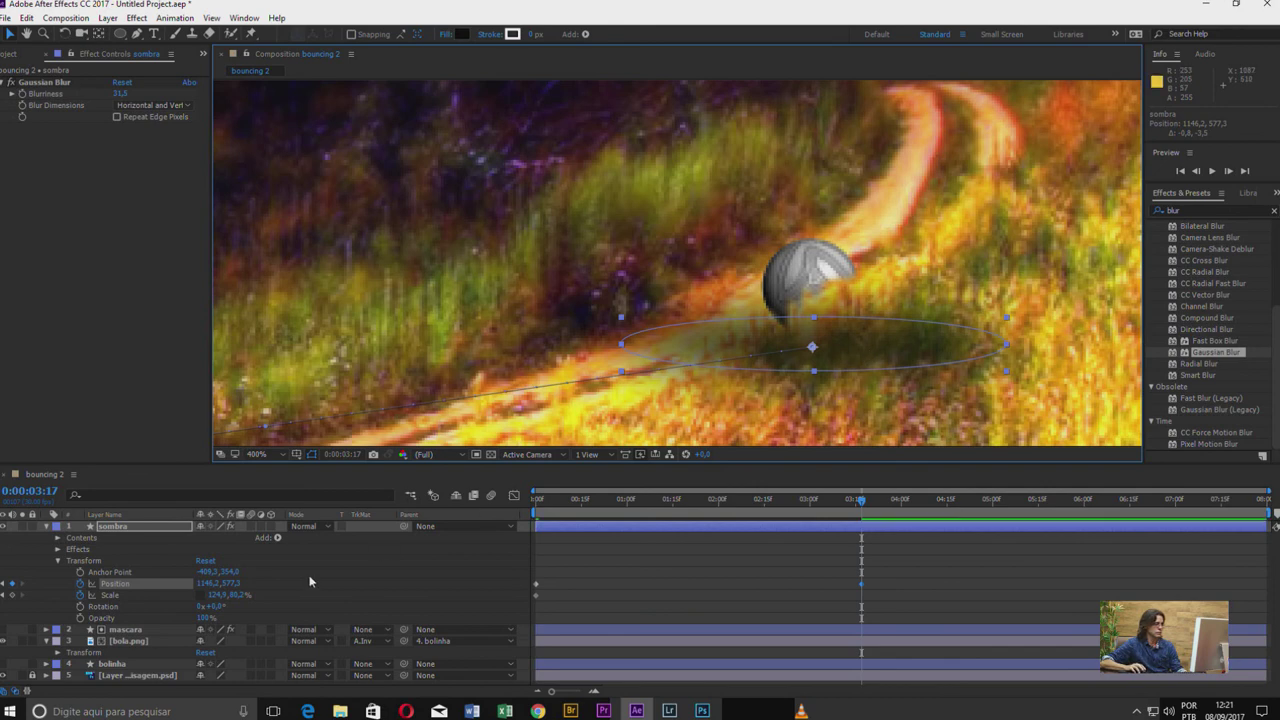
pyautogui.moveTo(236, 594); pyautogui.dragTo(222, 600)
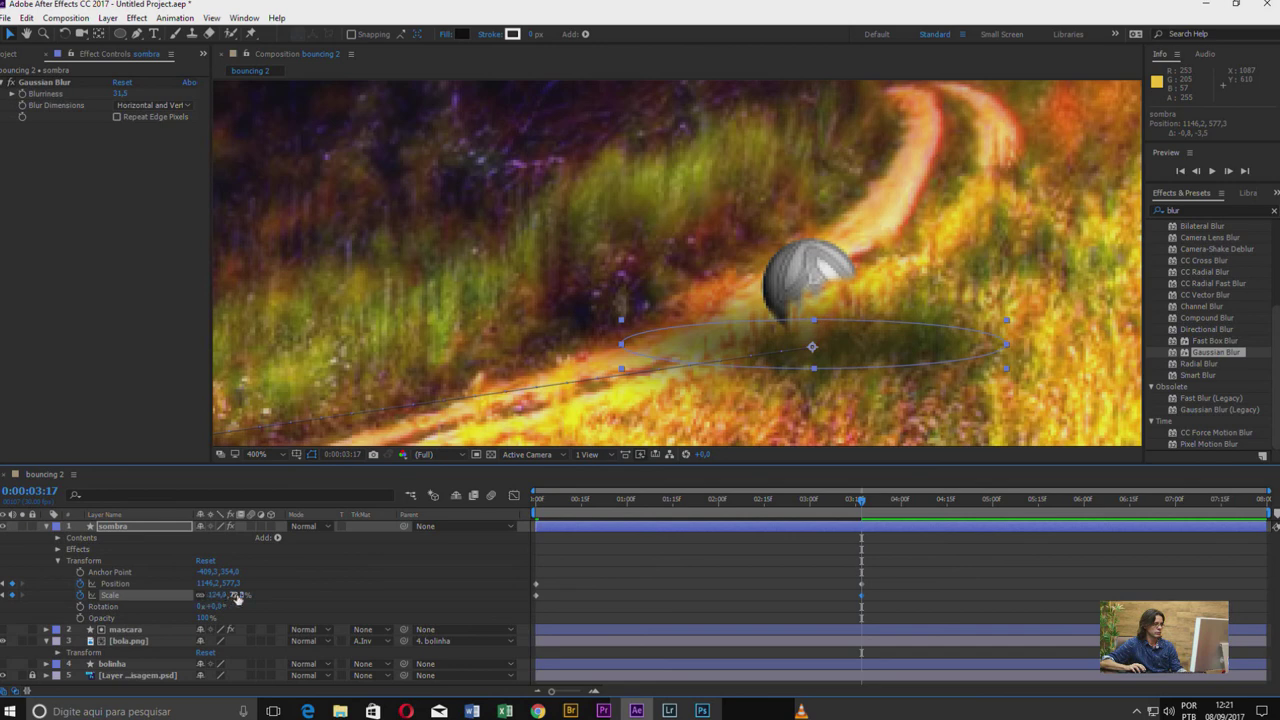
pyautogui.moveTo(237, 597); pyautogui.dragTo(196, 596)
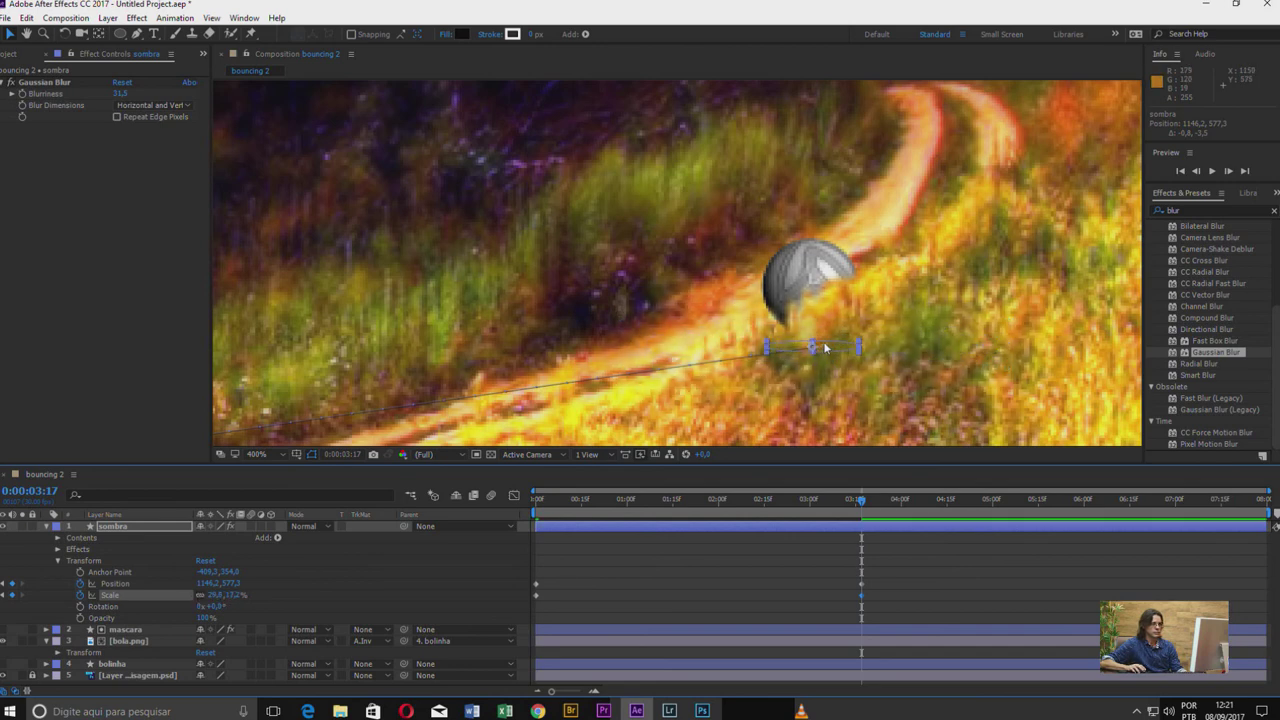
pyautogui.moveTo(825, 348); pyautogui.dragTo(826, 343)
# - Fit the whole frame in the viewer and return the playhead to 0:00
pyautogui.click(256, 454)
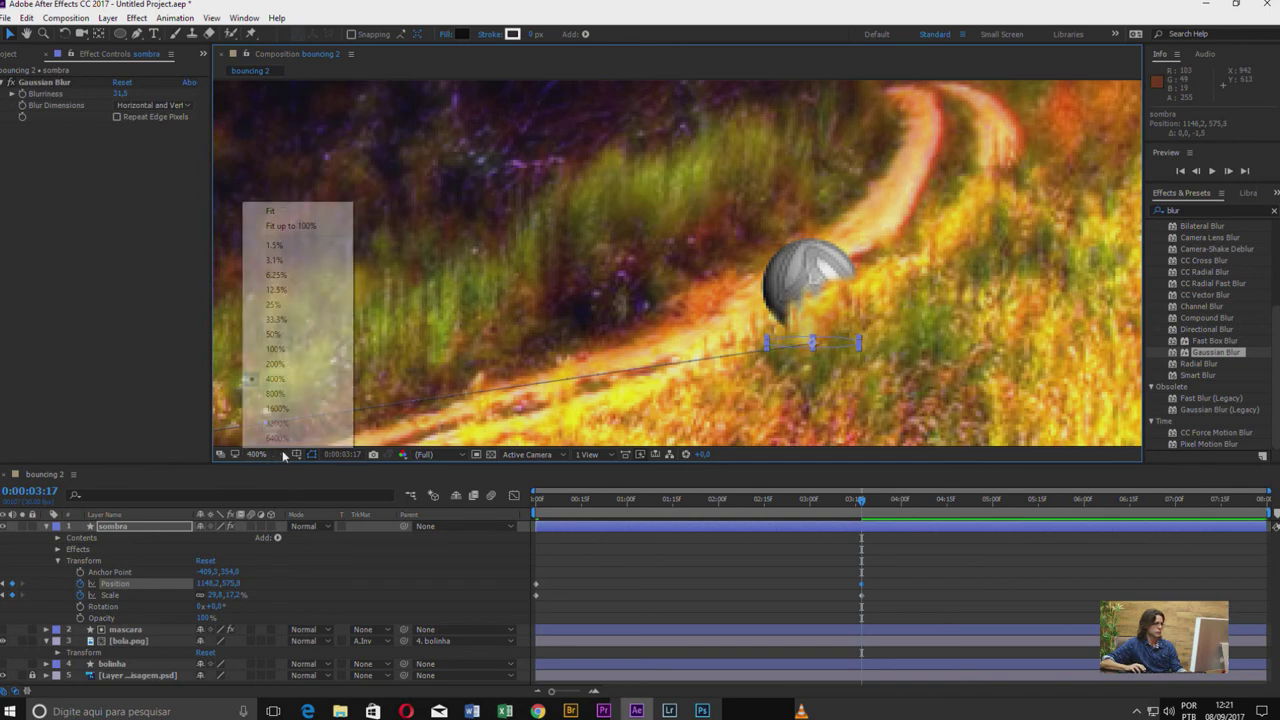
pyautogui.click(305, 212)
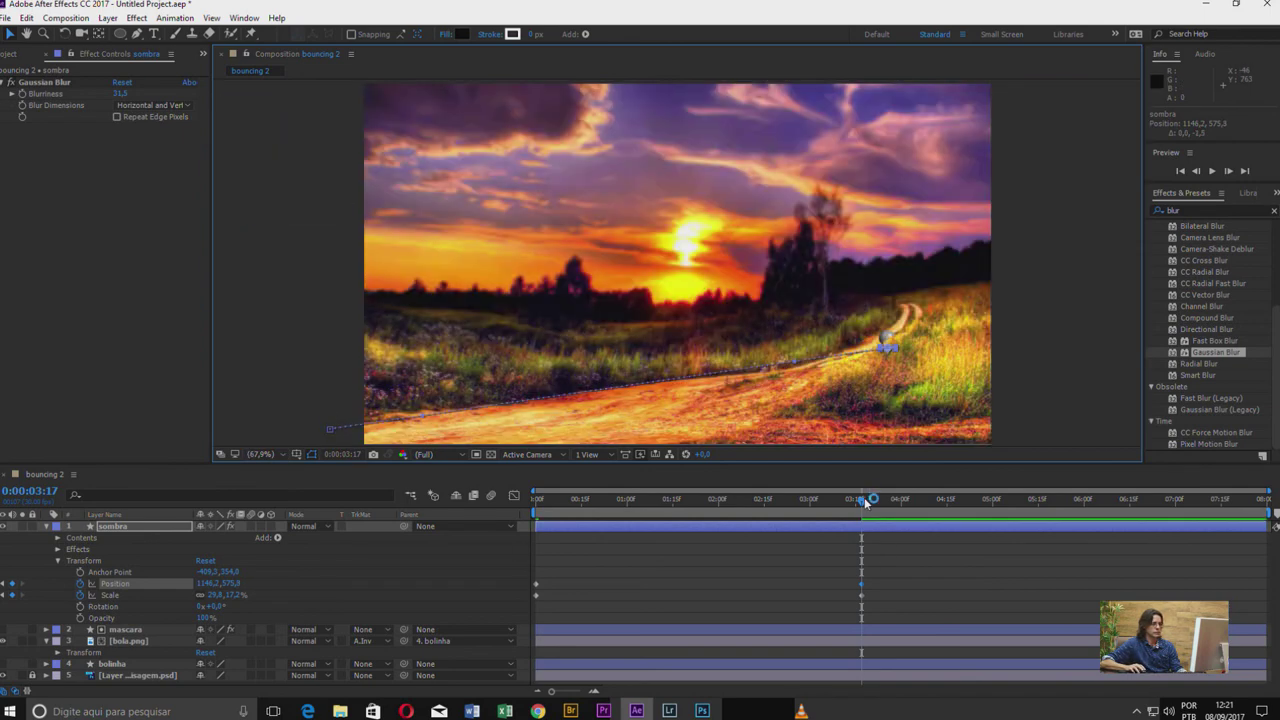
pyautogui.moveTo(866, 502); pyautogui.dragTo(537, 500)
pyautogui.click(720, 598)
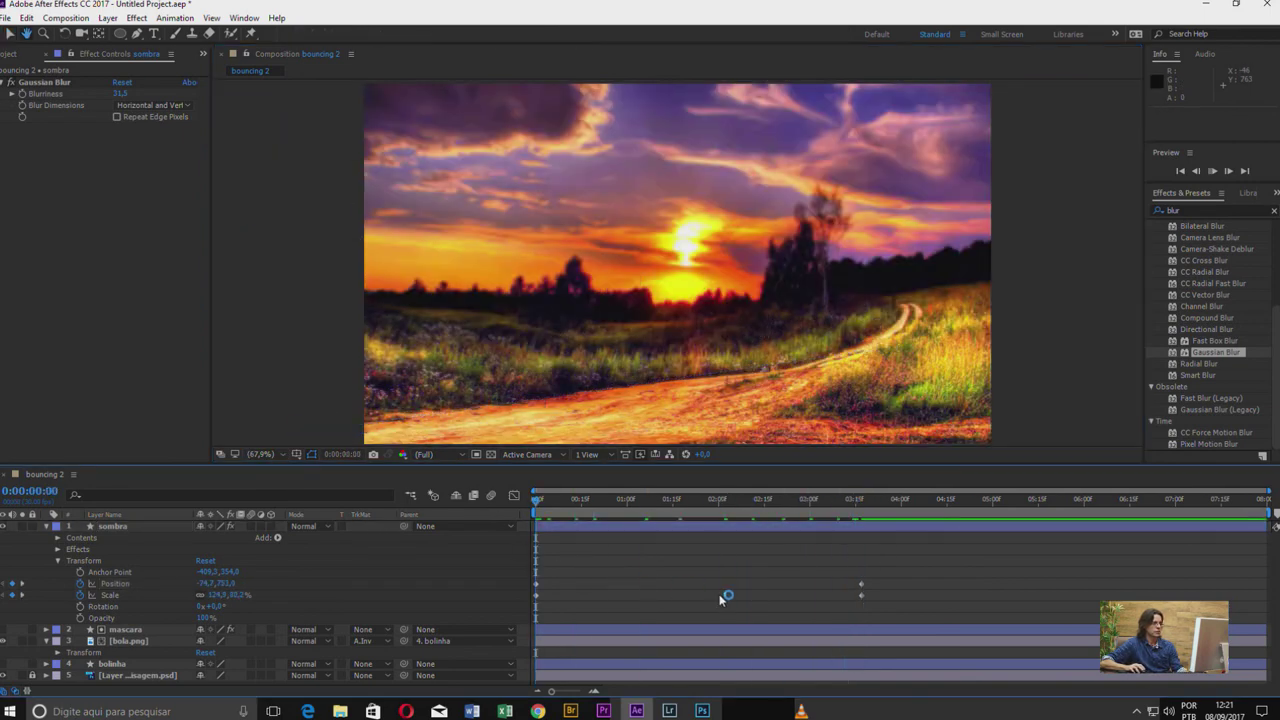
# - Preview the bounce animation, then scrub back to the start
pyautogui.press('space')
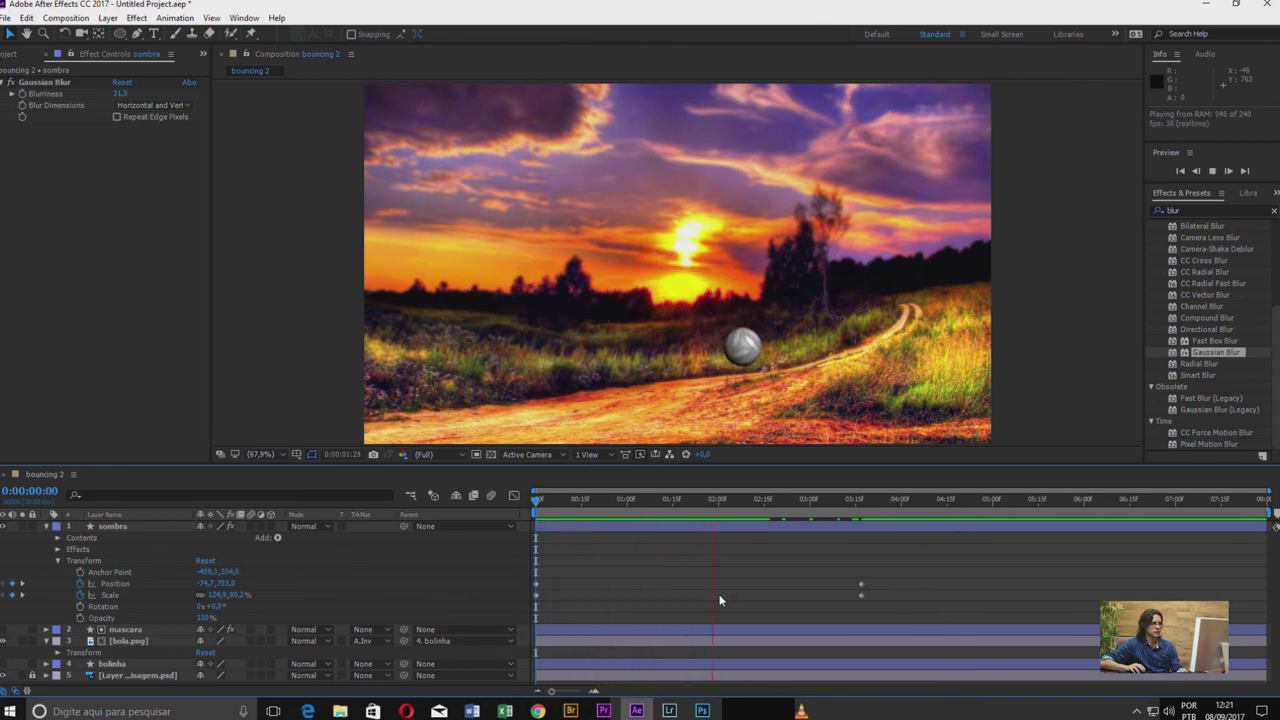
pyautogui.press('space')
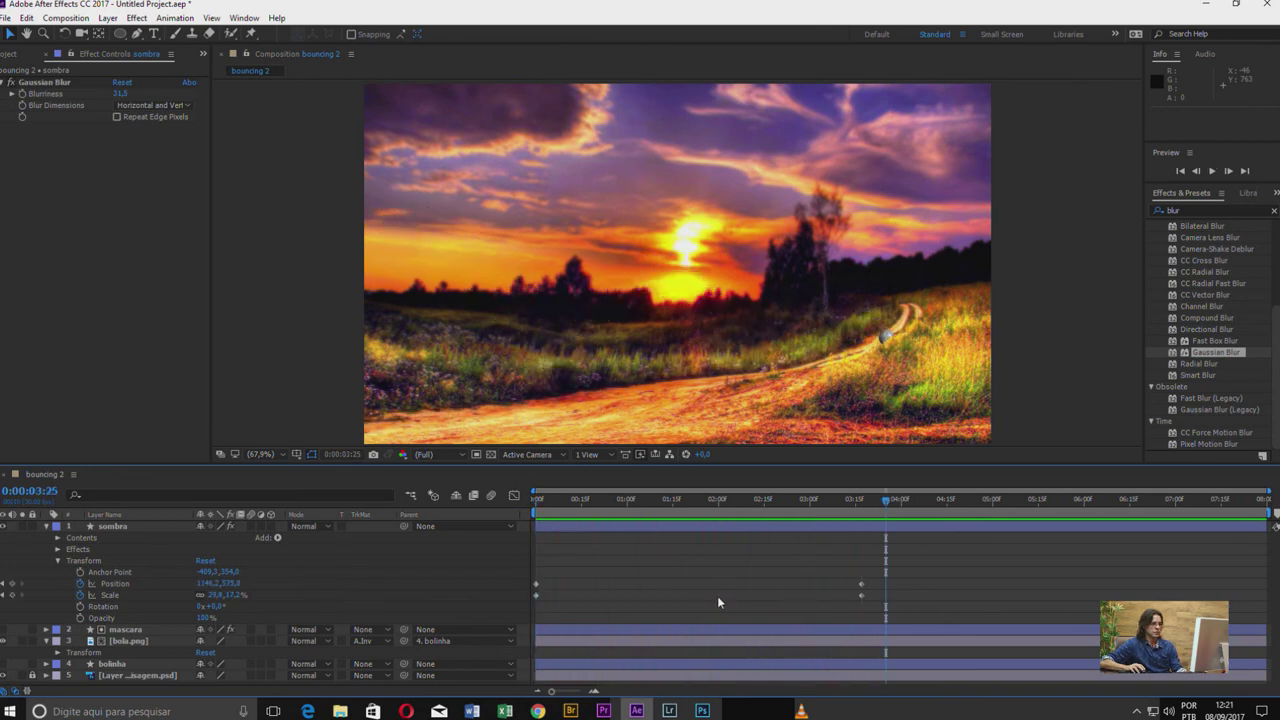
pyautogui.moveTo(884, 504); pyautogui.dragTo(531, 521)
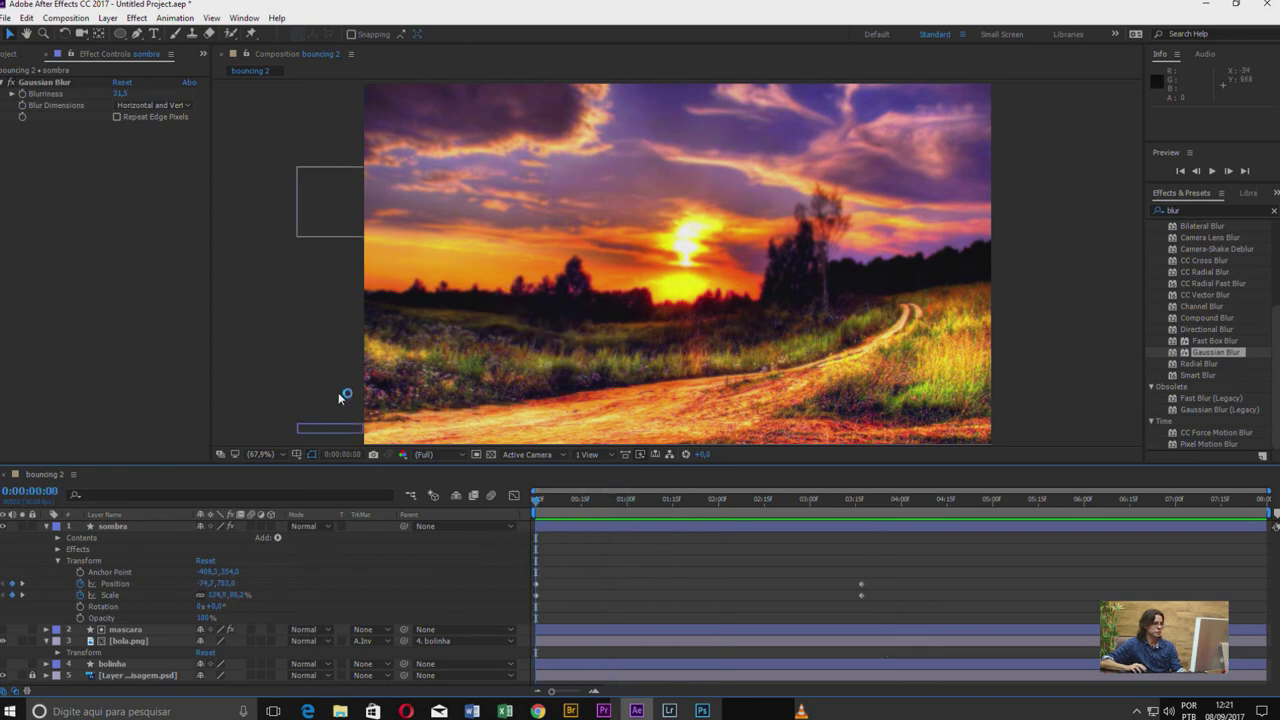
# - Nudge the shadow's starting position, scrub the timeline, and reveal animated properties with U
pyautogui.moveTo(327, 430); pyautogui.dragTo(336, 440)
pyautogui.click(639, 501)
pyautogui.moveTo(657, 503)
pyautogui.mouseDown()
pyautogui.moveTo(743, 509)
pyautogui.moveTo(632, 508)
pyautogui.moveTo(644, 507)
pyautogui.mouseUp()
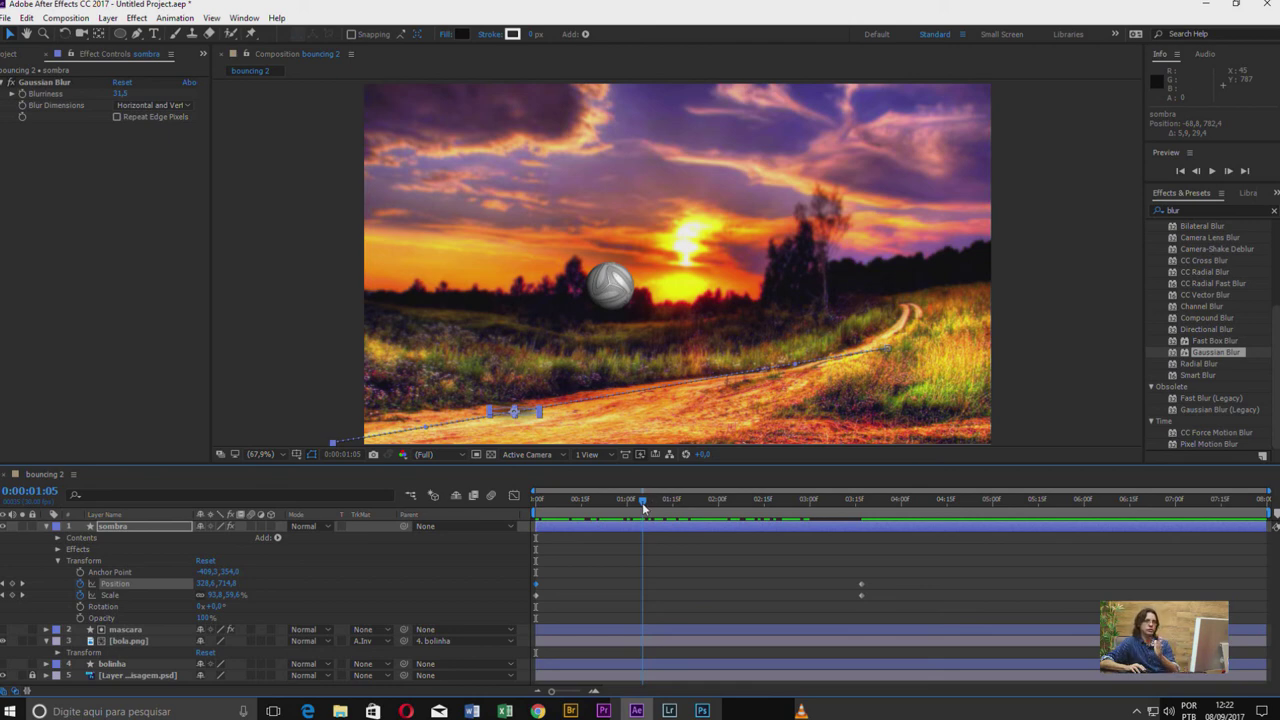
pyautogui.moveTo(643, 509)
pyautogui.mouseDown()
pyautogui.moveTo(569, 509)
pyautogui.moveTo(493, 538)
pyautogui.mouseUp()
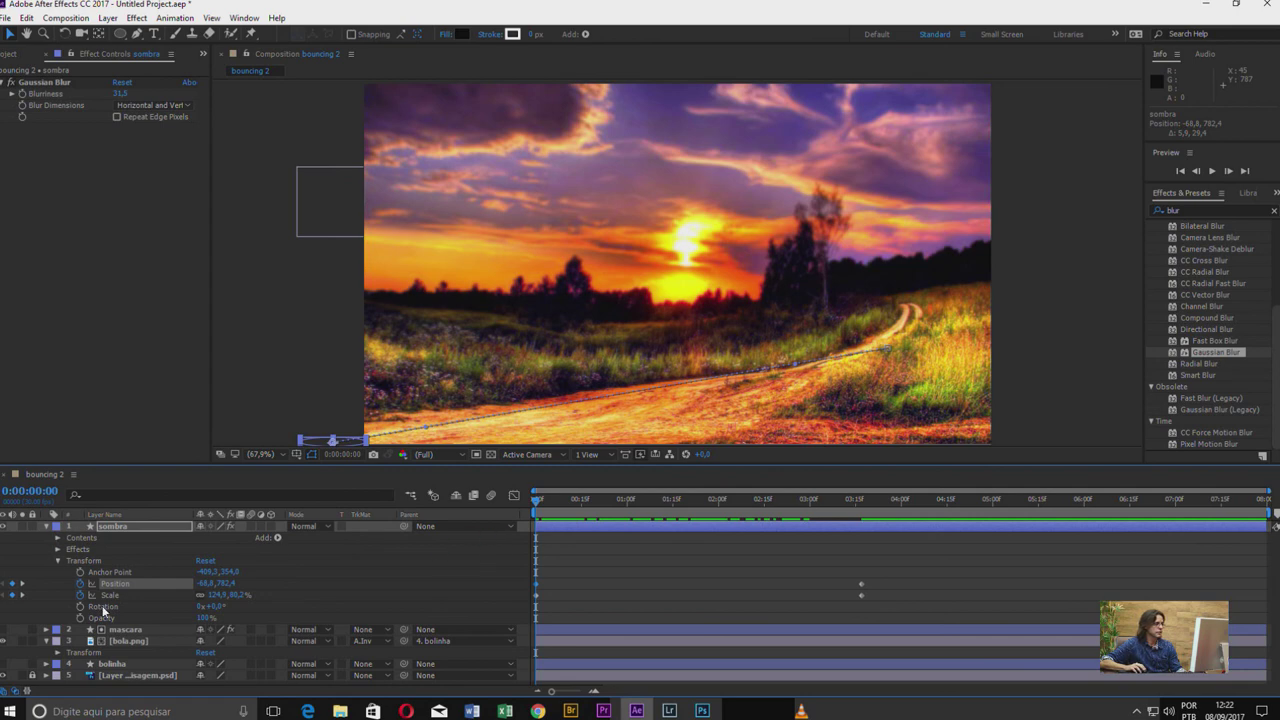
pyautogui.press('u')
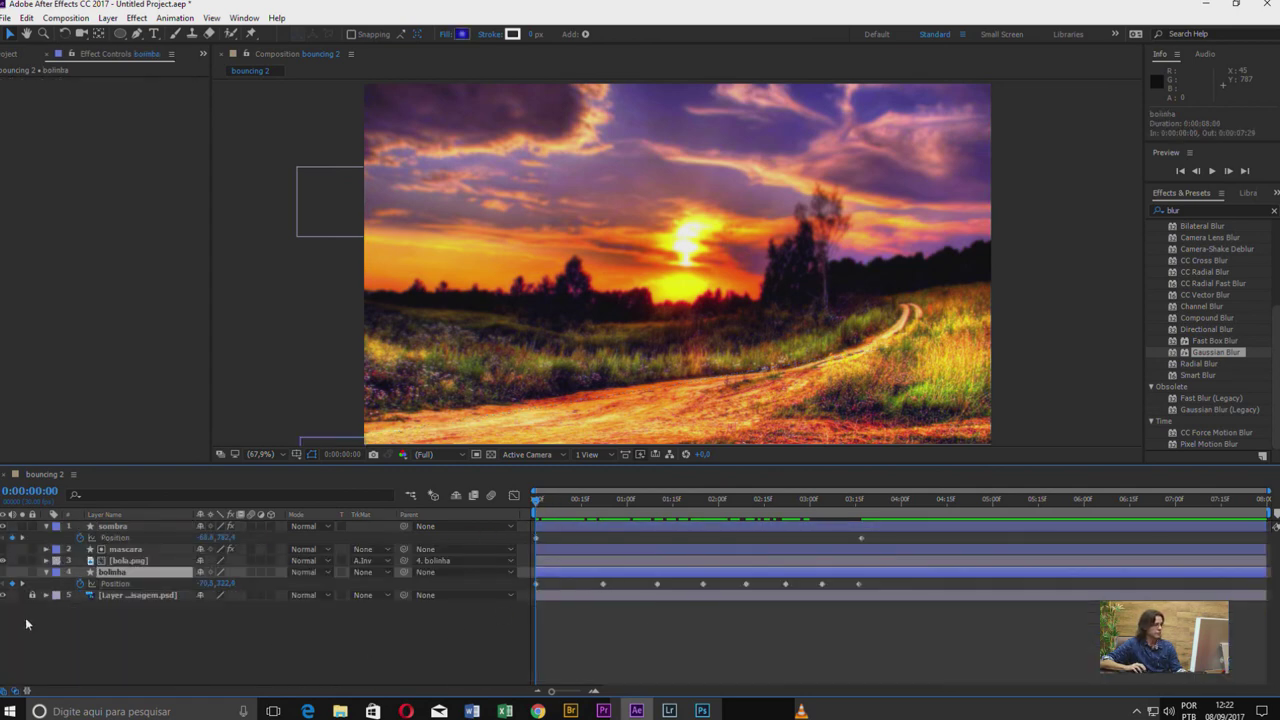
# - Jump to the ball's next keyframes and keyframe the shadow beneath it, including at 1:10
pyautogui.press('k')
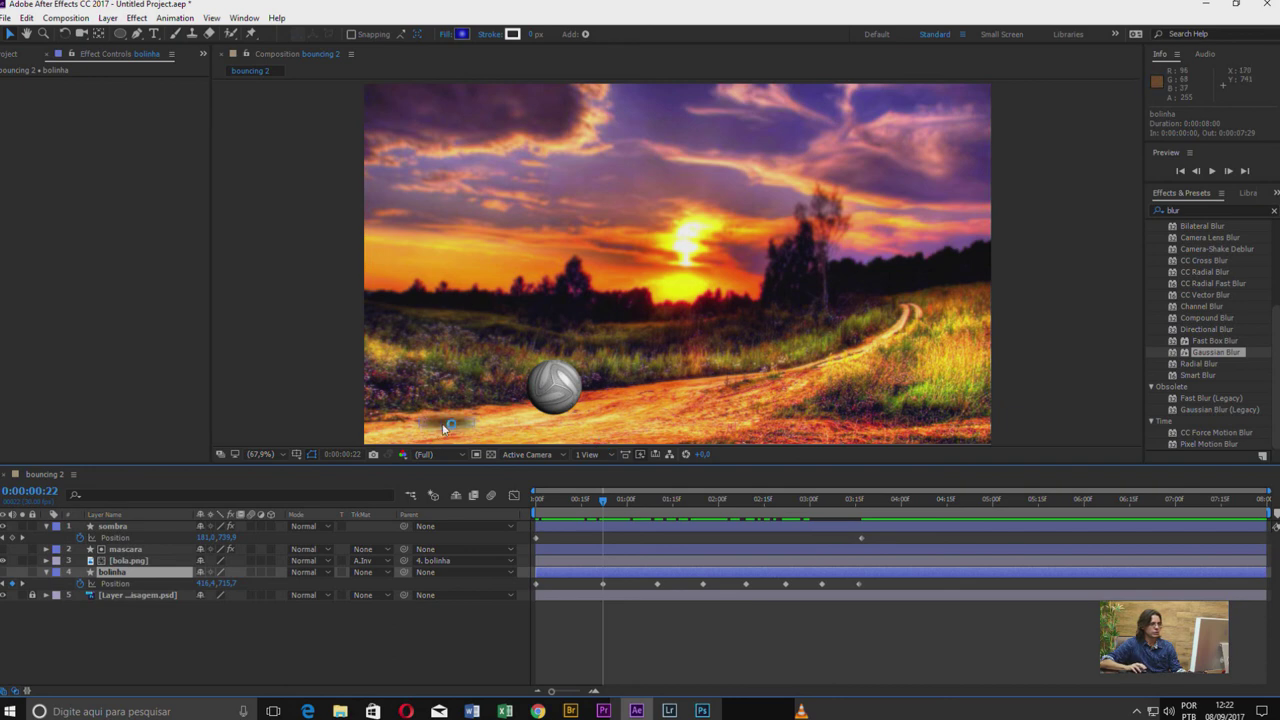
pyautogui.moveTo(444, 428); pyautogui.dragTo(551, 418)
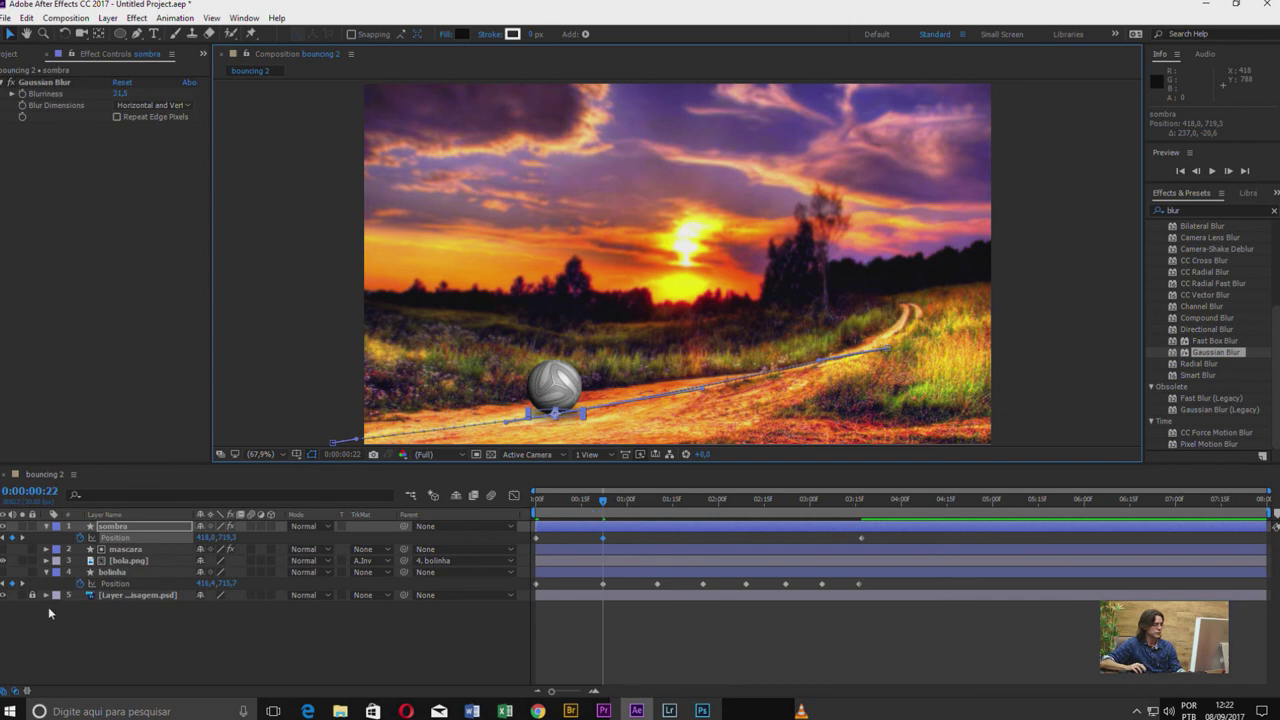
pyautogui.click(27, 585)
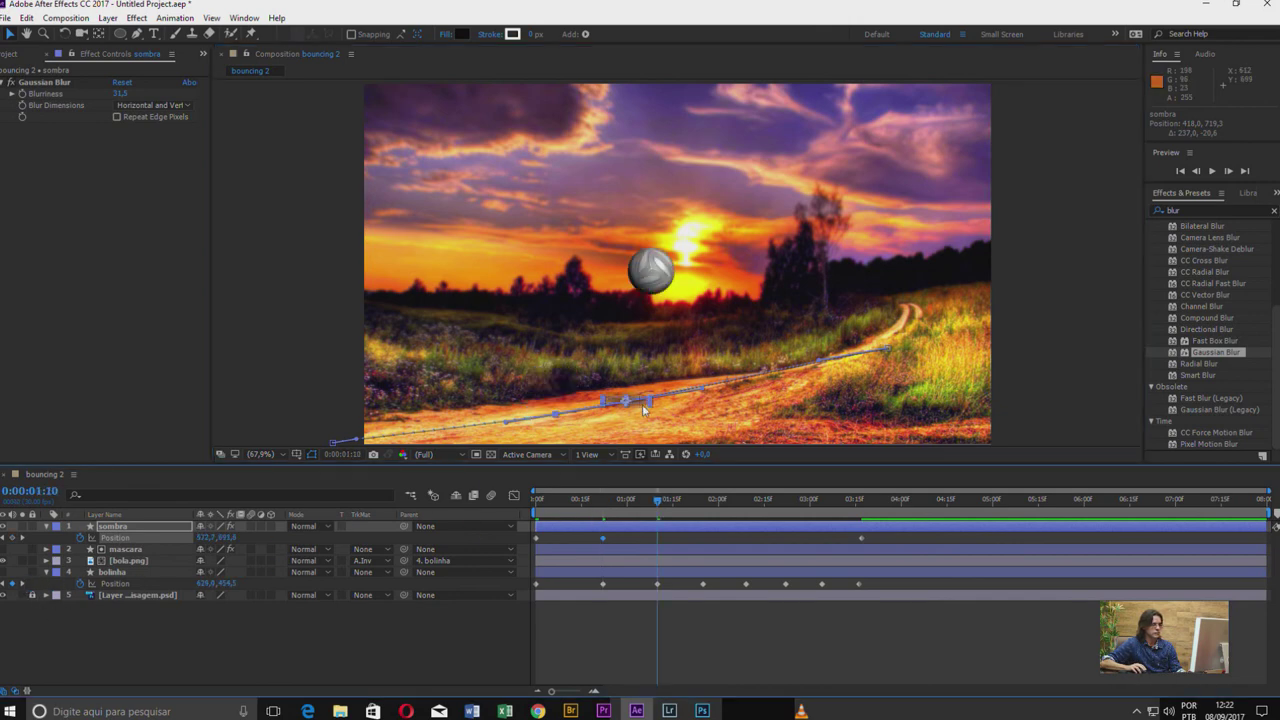
pyautogui.moveTo(633, 405); pyautogui.dragTo(659, 402)
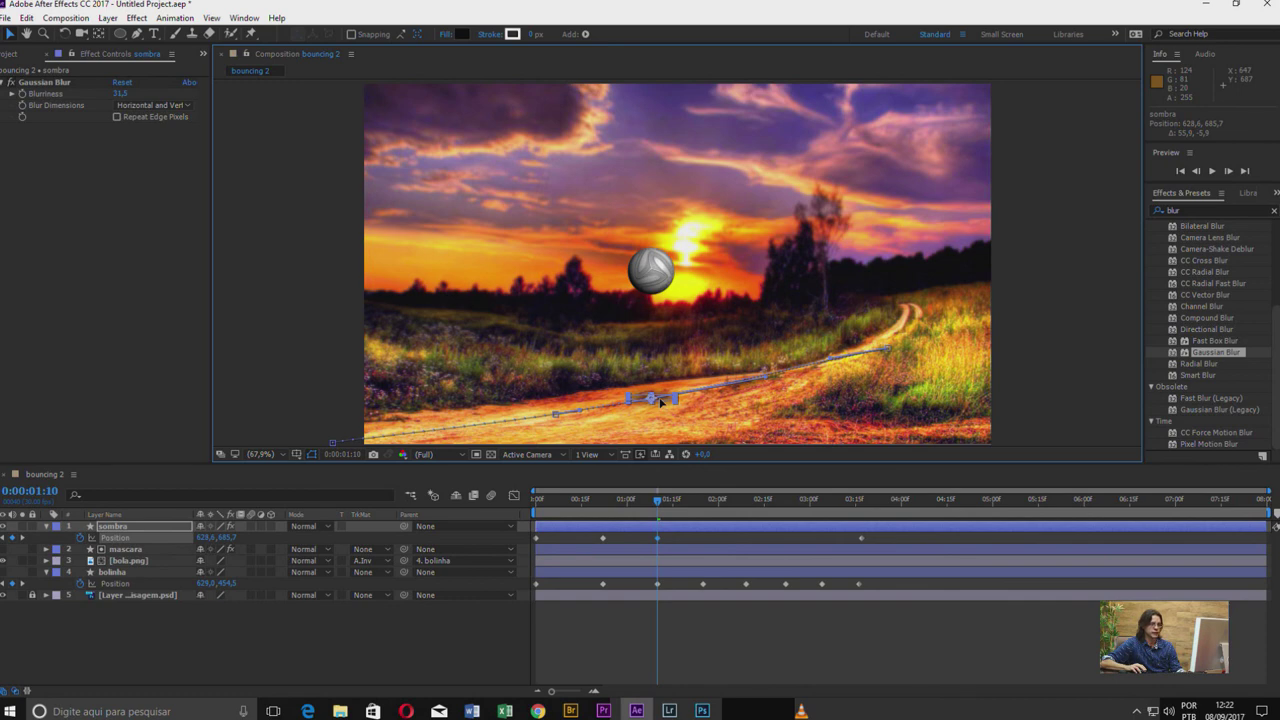
pyautogui.moveTo(660, 401); pyautogui.dragTo(664, 402)
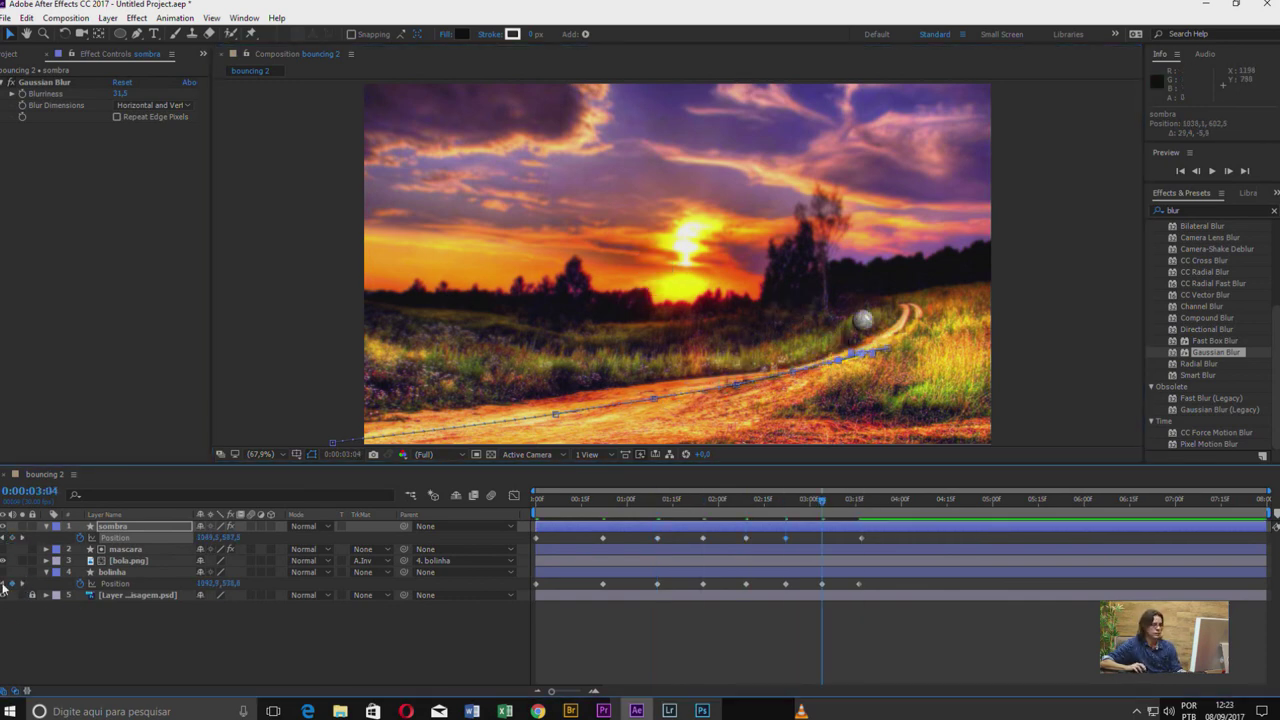
pyautogui.press('=')
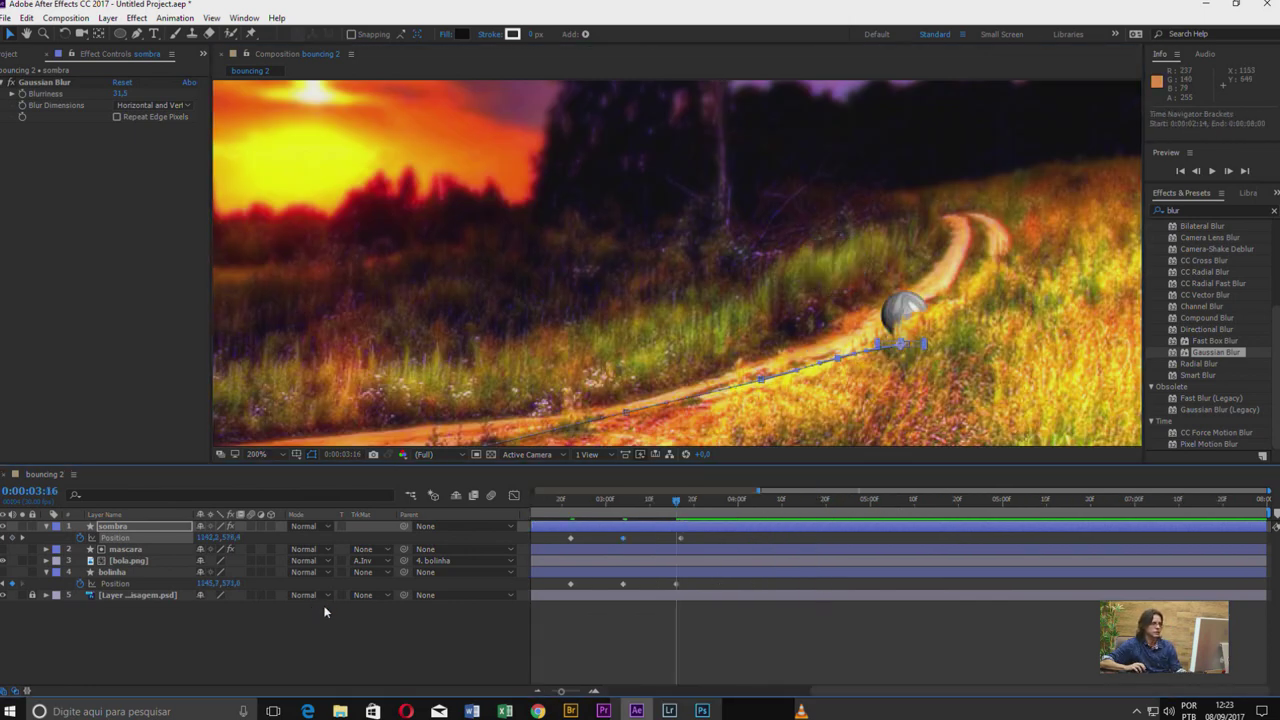
# - Fit the whole frame in the viewer and preview the animation
pyautogui.click(283, 454)
pyautogui.click(270, 211)
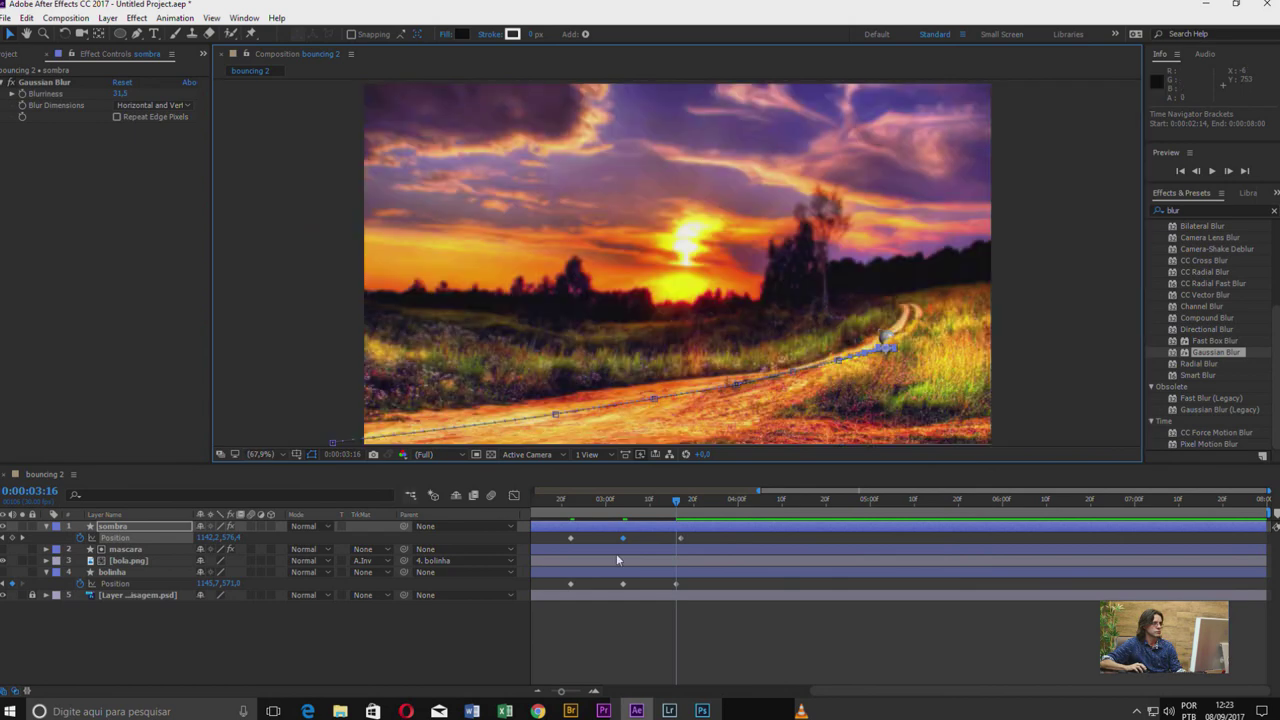
pyautogui.press('space')
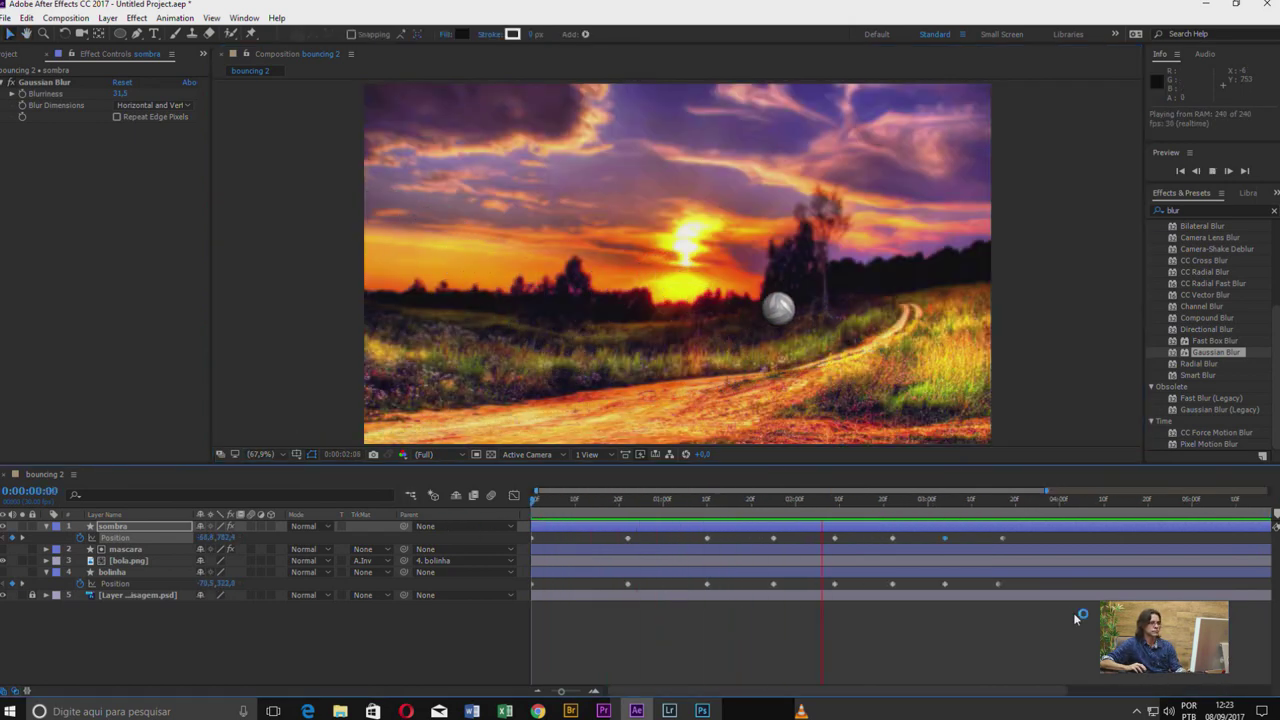
pyautogui.press('space')
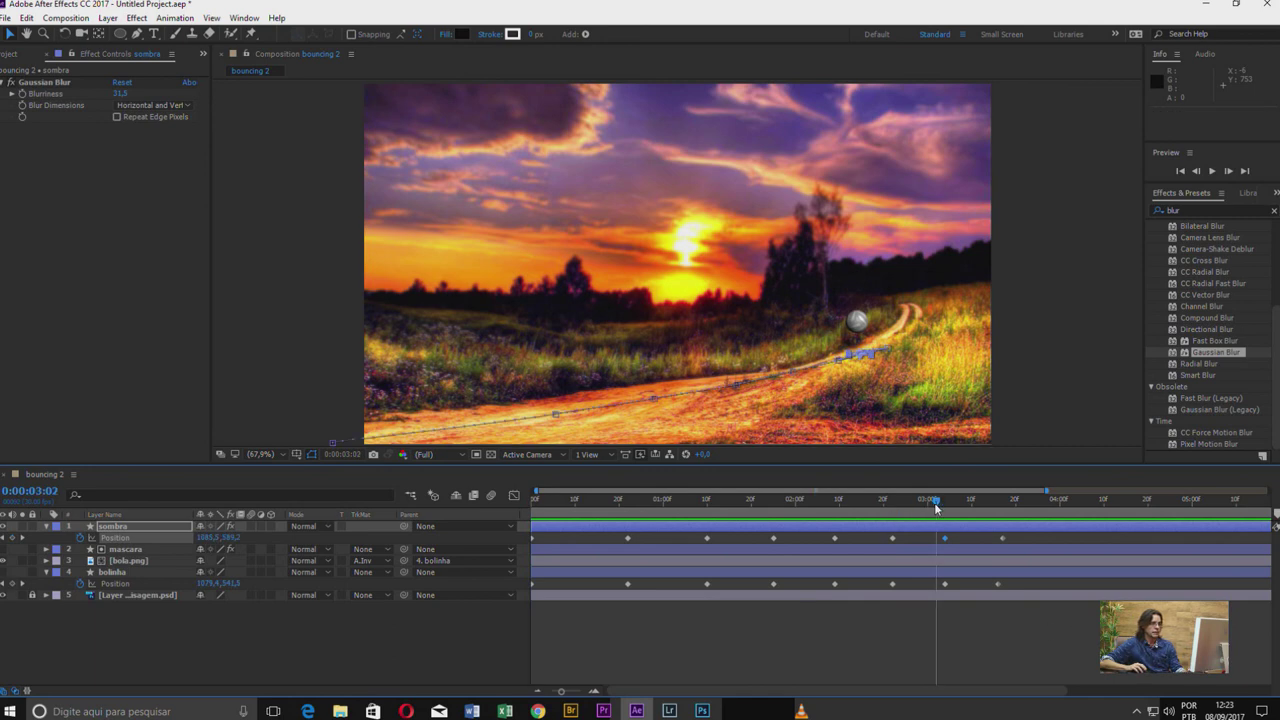
# - Reposition the shadow under the ball at the first bounce and at 1:01
pyautogui.moveTo(936, 507)
pyautogui.mouseDown()
pyautogui.moveTo(548, 533)
pyautogui.moveTo(586, 530)
pyautogui.mouseUp()
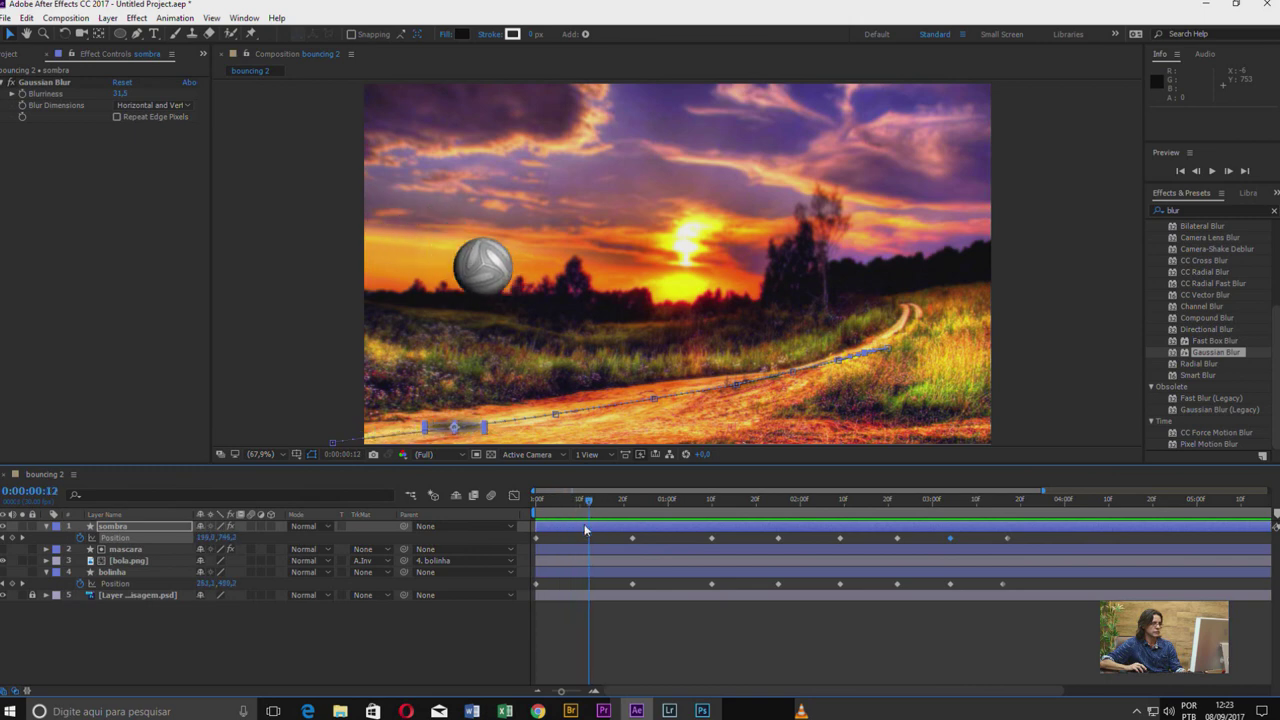
pyautogui.moveTo(586, 530); pyautogui.dragTo(583, 530)
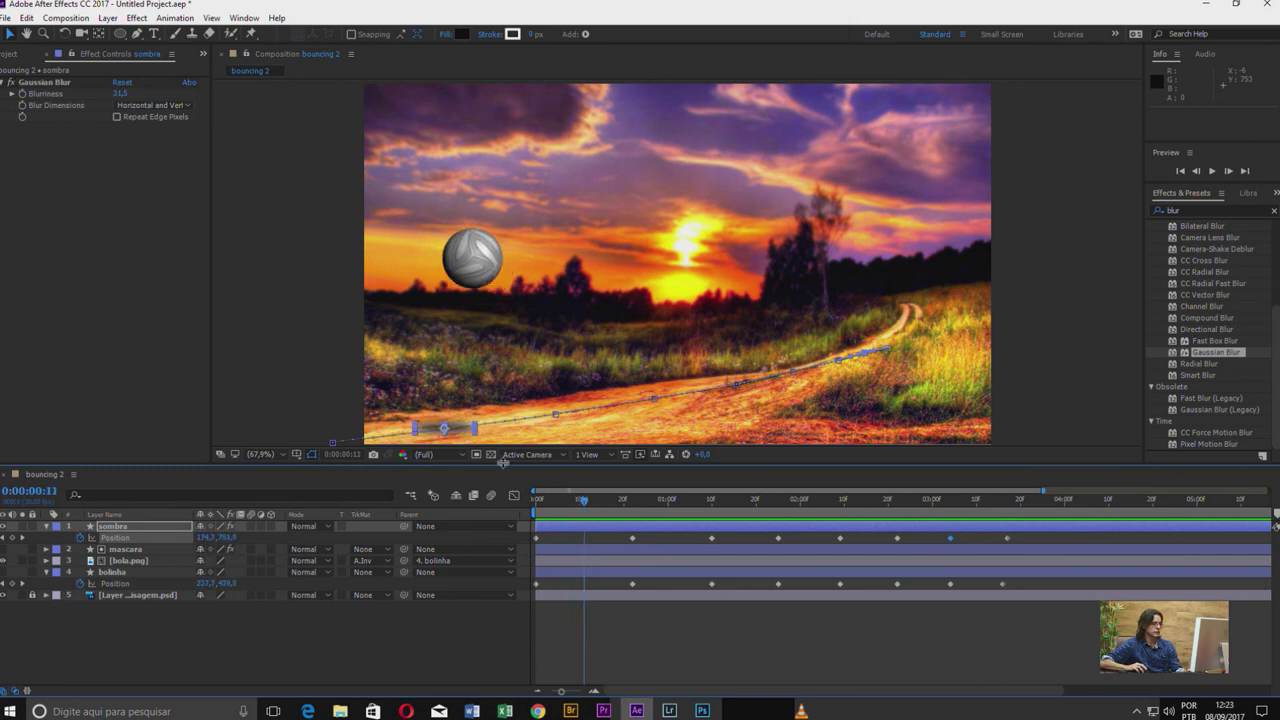
pyautogui.moveTo(457, 430); pyautogui.dragTo(487, 423)
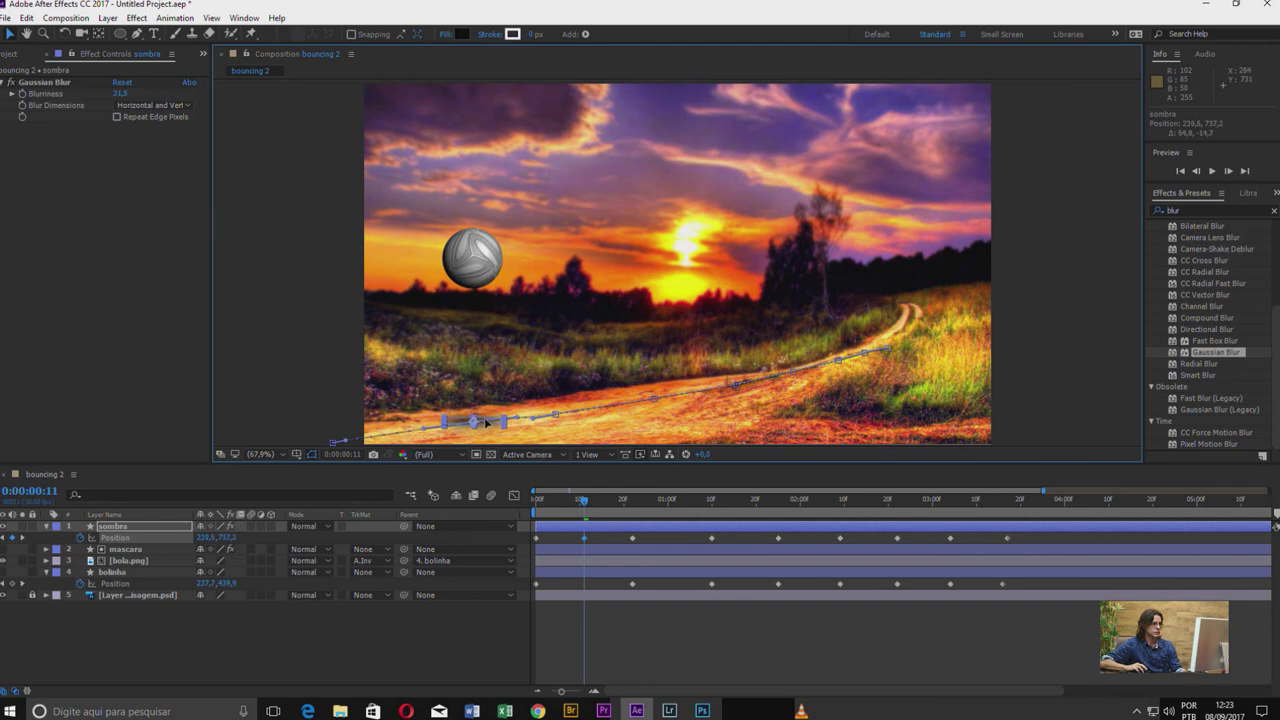
pyautogui.moveTo(584, 505)
pyautogui.mouseDown()
pyautogui.moveTo(686, 512)
pyautogui.moveTo(672, 512)
pyautogui.mouseUp()
pyautogui.moveTo(625, 410)
pyautogui.mouseDown()
pyautogui.moveTo(605, 411)
pyautogui.moveTo(880, 350)
pyautogui.mouseUp()
pyautogui.click(980, 498)
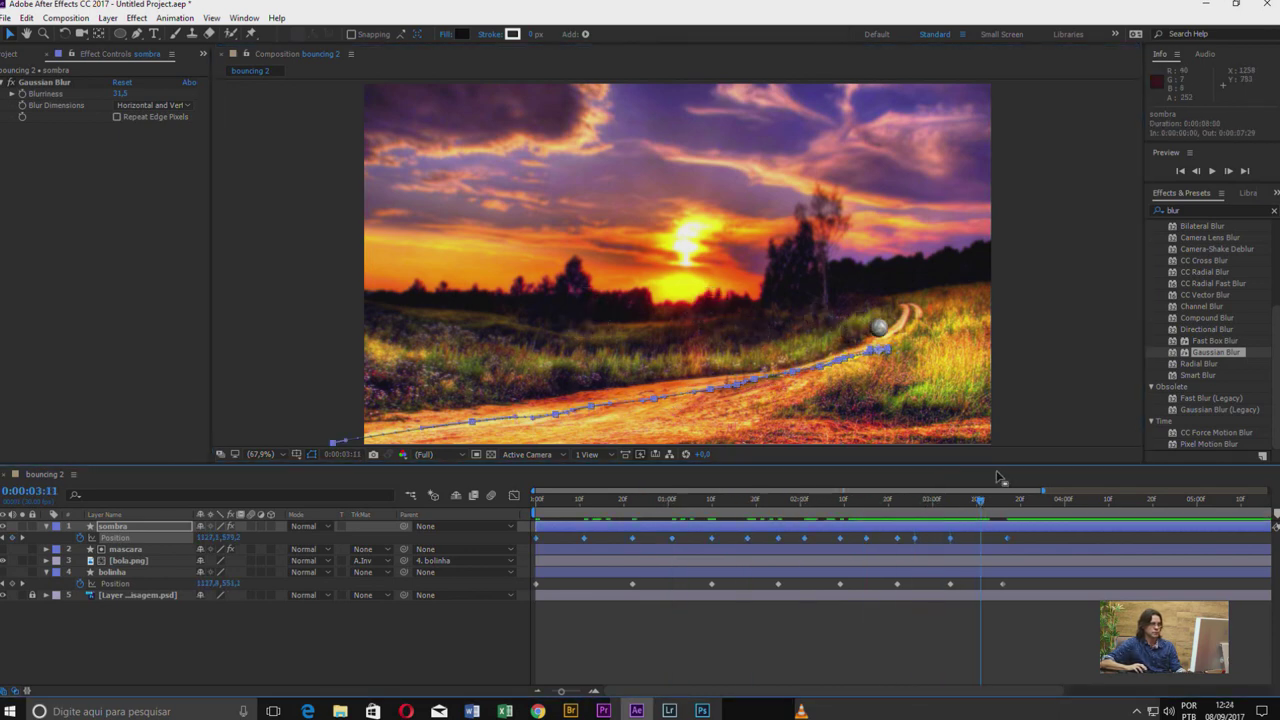
pyautogui.click(740, 666)
pyautogui.press('space')
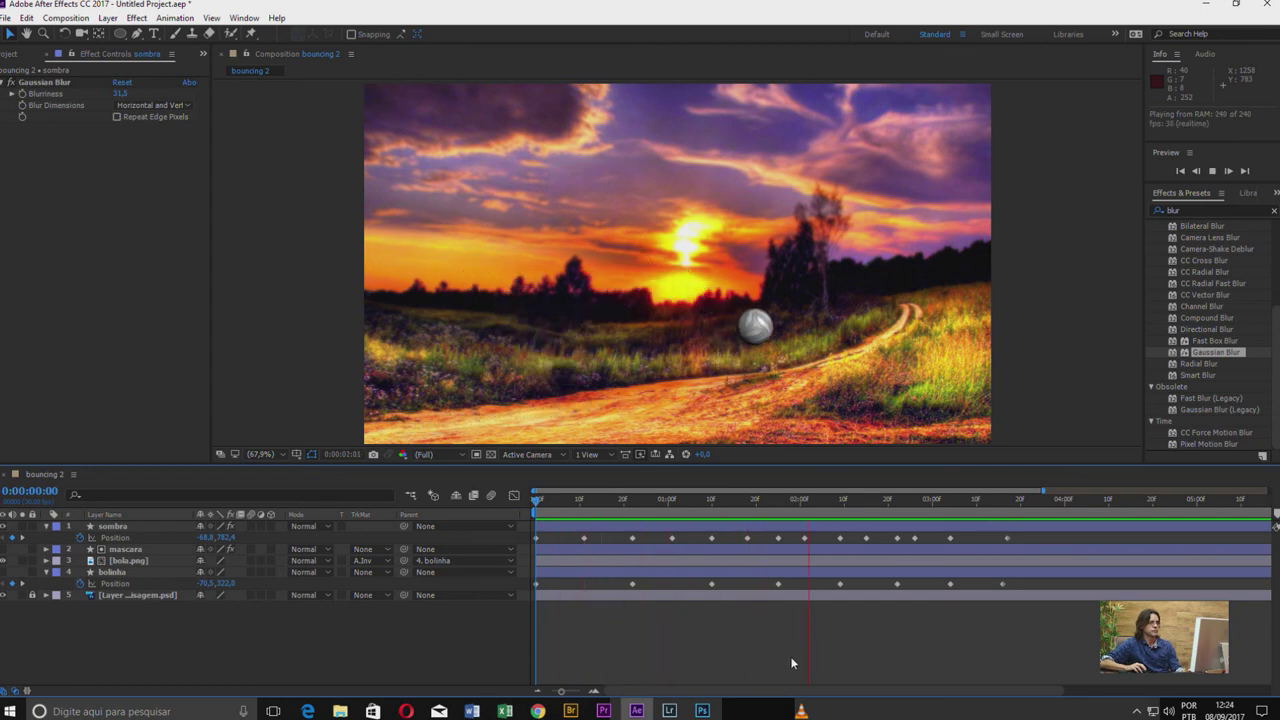
pyautogui.moveTo(958, 500); pyautogui.dragTo(1017, 502)
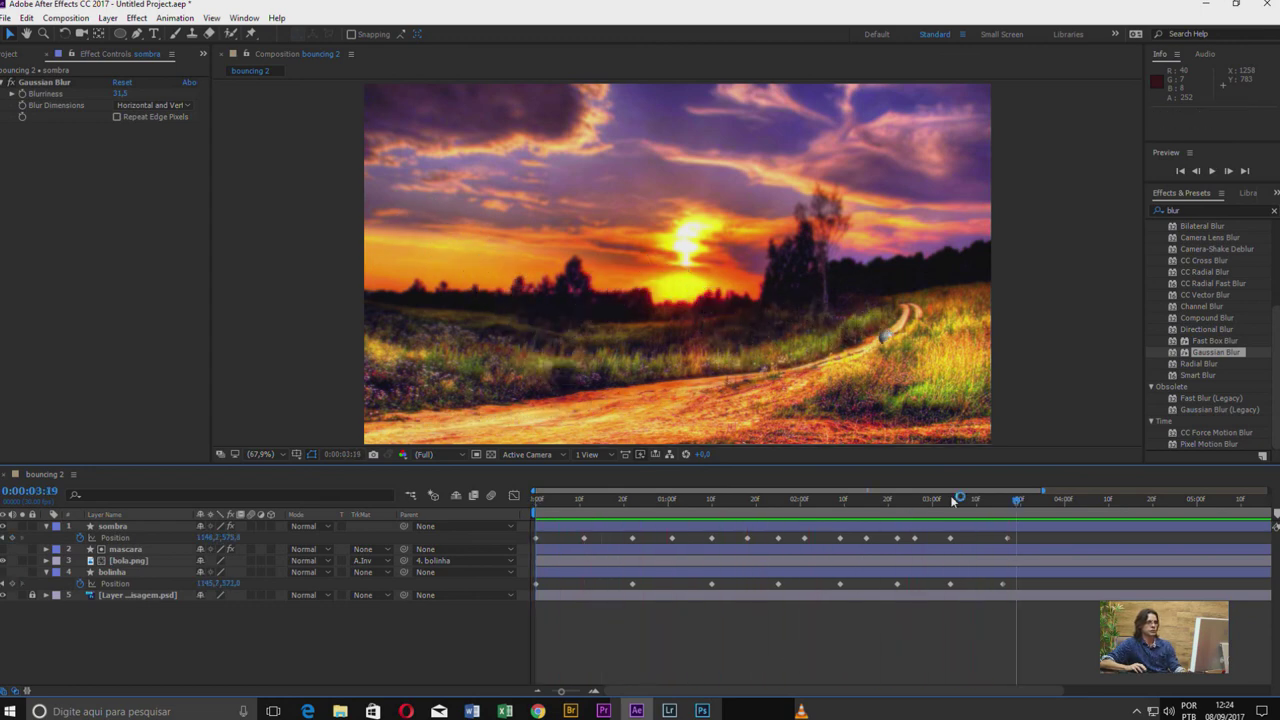
pyautogui.press('space')
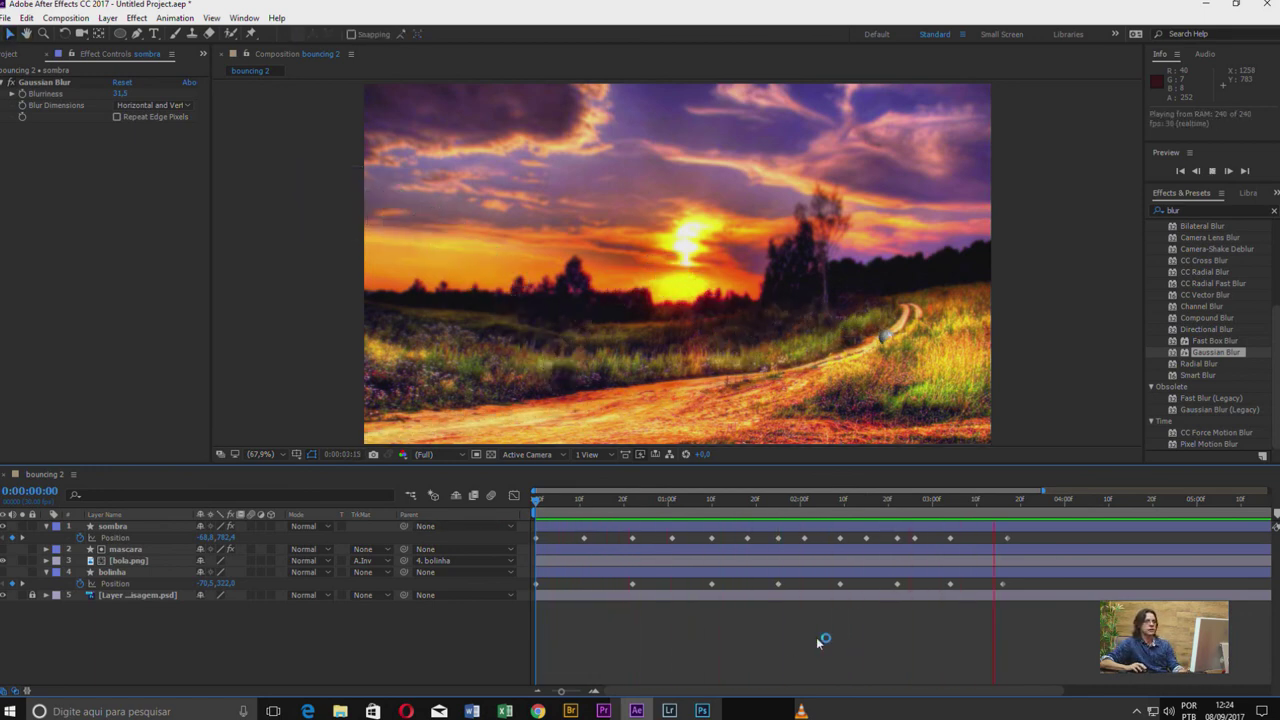
pyautogui.press('space')
pyautogui.moveTo(1088, 503); pyautogui.dragTo(484, 536)
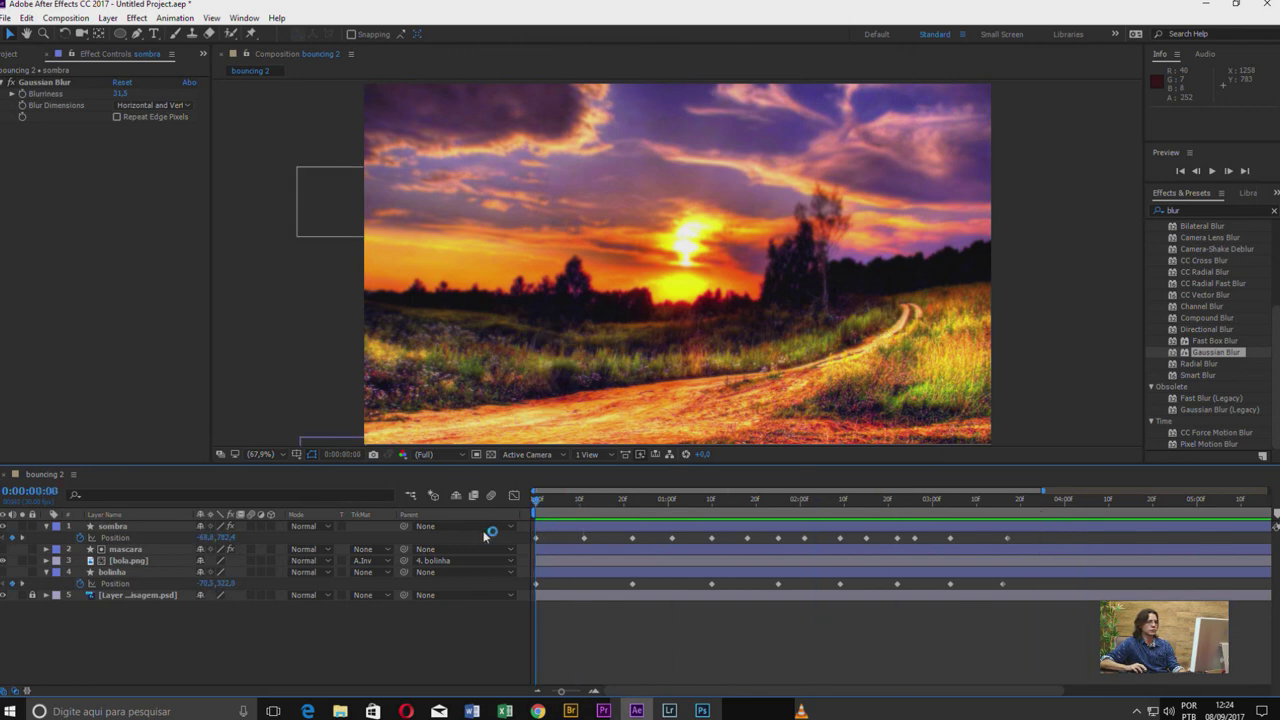
pyautogui.press('space')
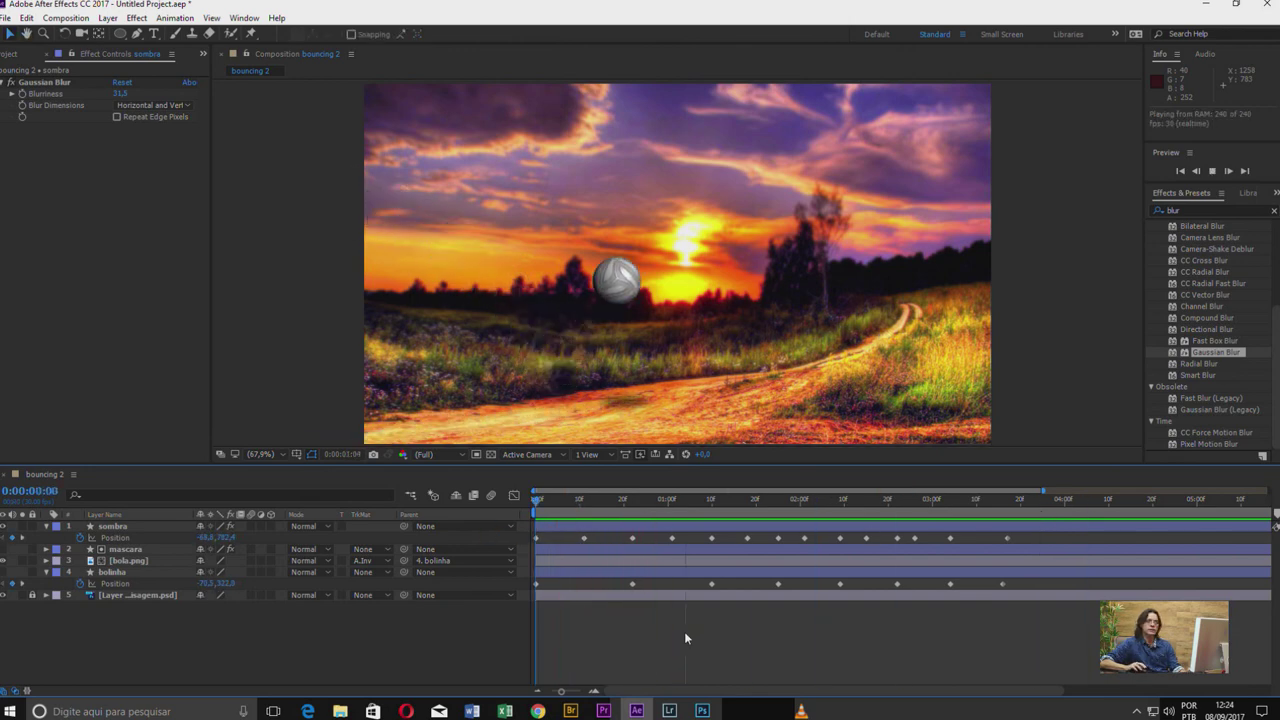
pyautogui.press('space')
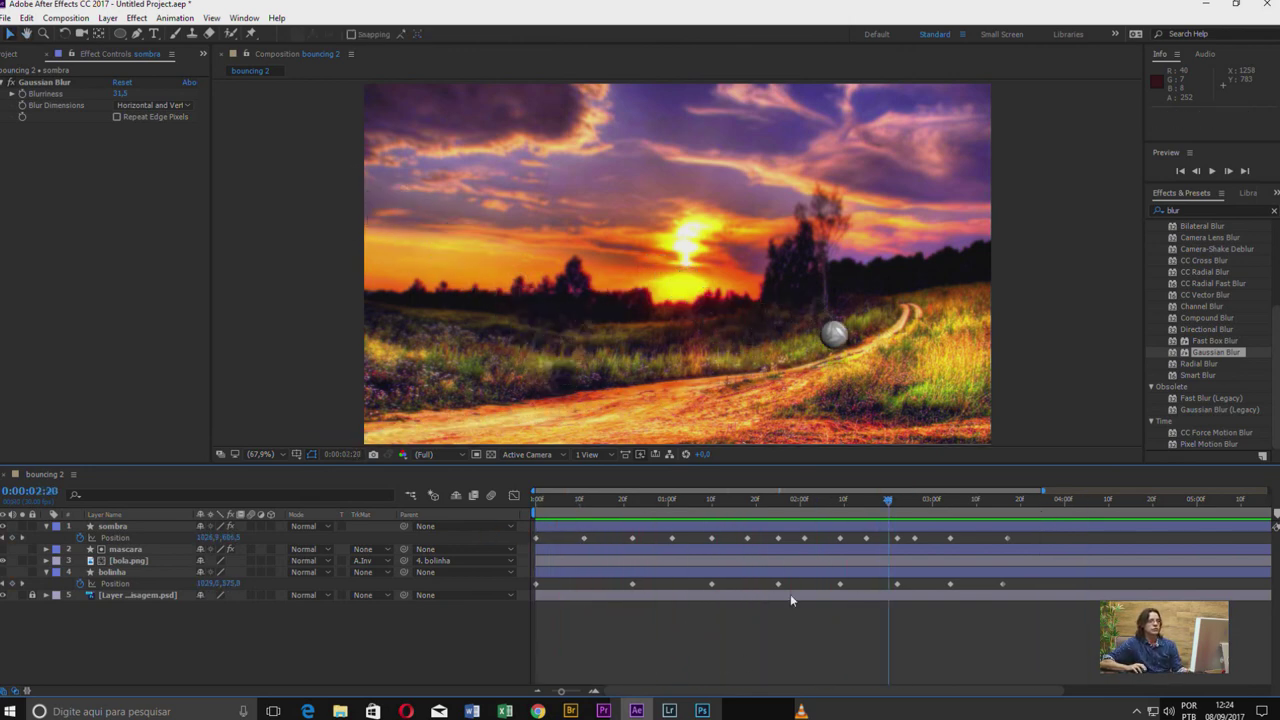
pyautogui.moveTo(891, 503)
pyautogui.mouseDown()
pyautogui.moveTo(1010, 509)
pyautogui.moveTo(588, 503)
pyautogui.mouseUp()
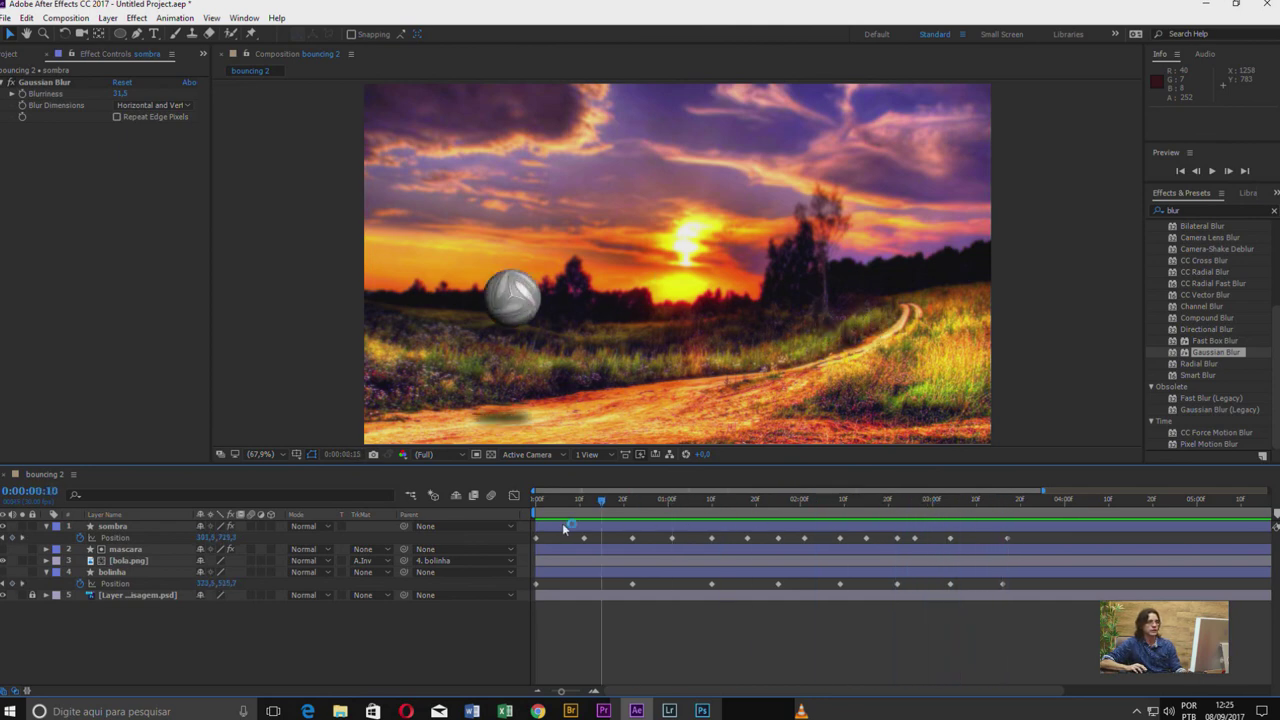
pyautogui.press('Home')
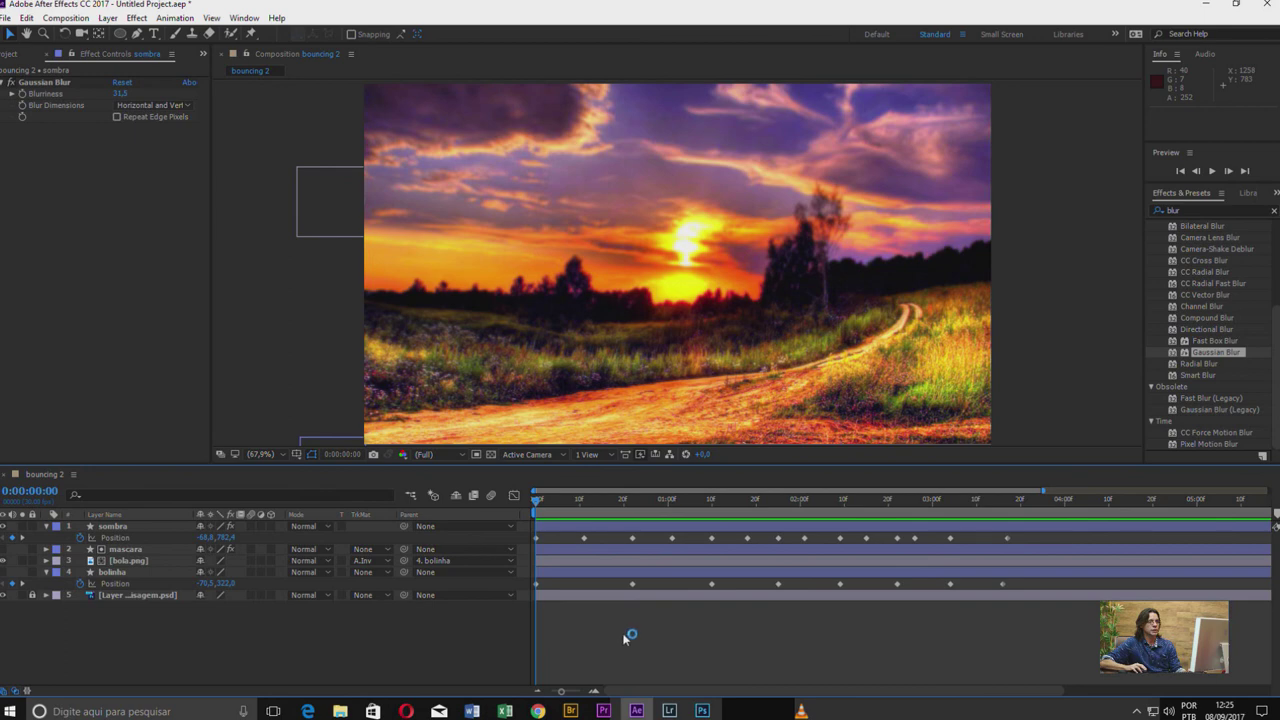